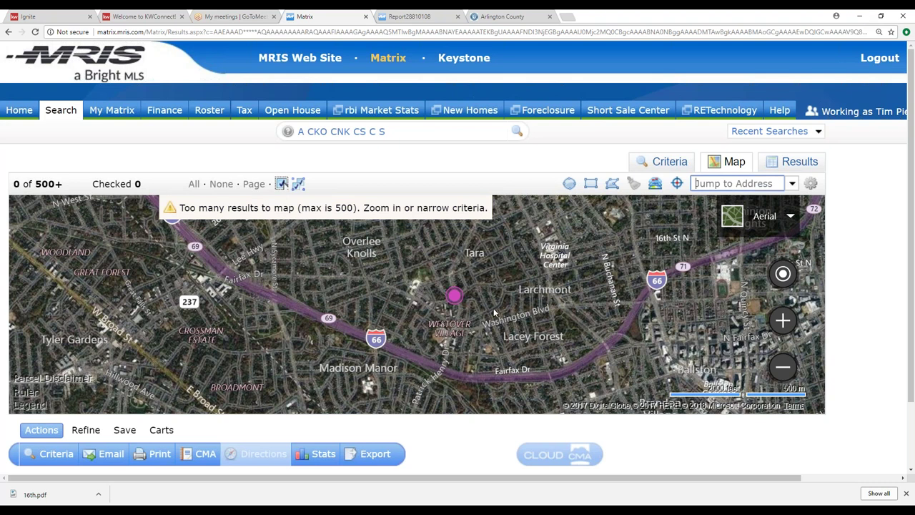
Step: Draw a roughly 0.34-mile radius around the subject property pin and show the matching listings
{"action": "scroll", "coordinate": [493, 312], "scroll_direction": "down", "scroll_amount": 1}
{"action": "scroll", "coordinate": [501, 298], "scroll_direction": "up", "scroll_amount": 1}
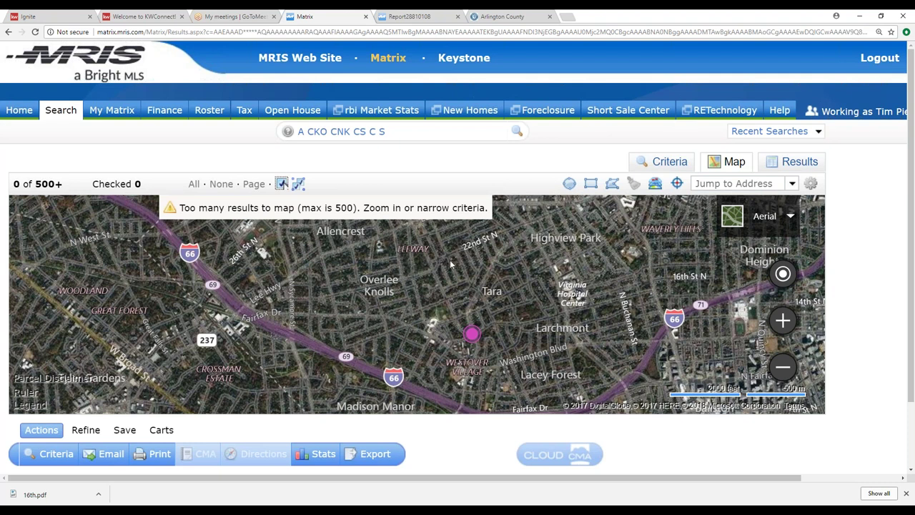
{"action": "scroll", "coordinate": [505, 322], "scroll_direction": "down", "scroll_amount": 1}
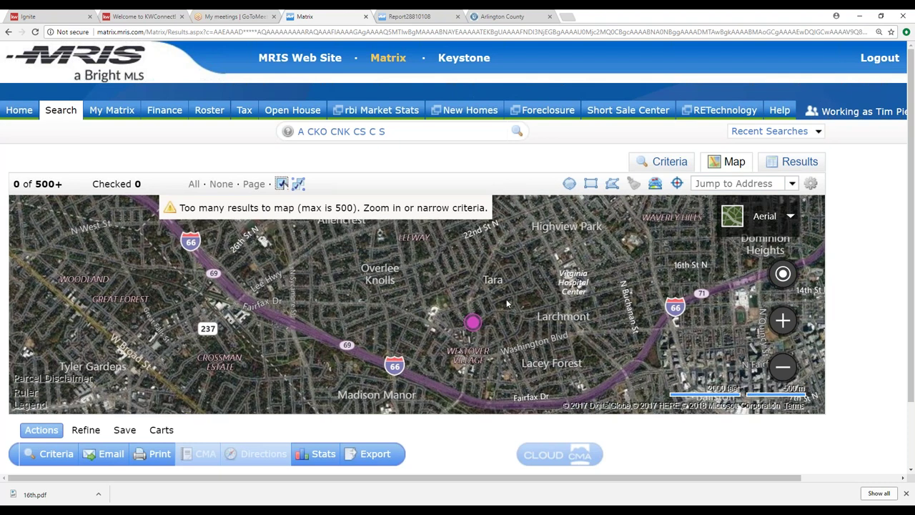
{"action": "scroll", "coordinate": [506, 357], "scroll_direction": "up", "scroll_amount": 1}
{"action": "left_click", "coordinate": [569, 183]}
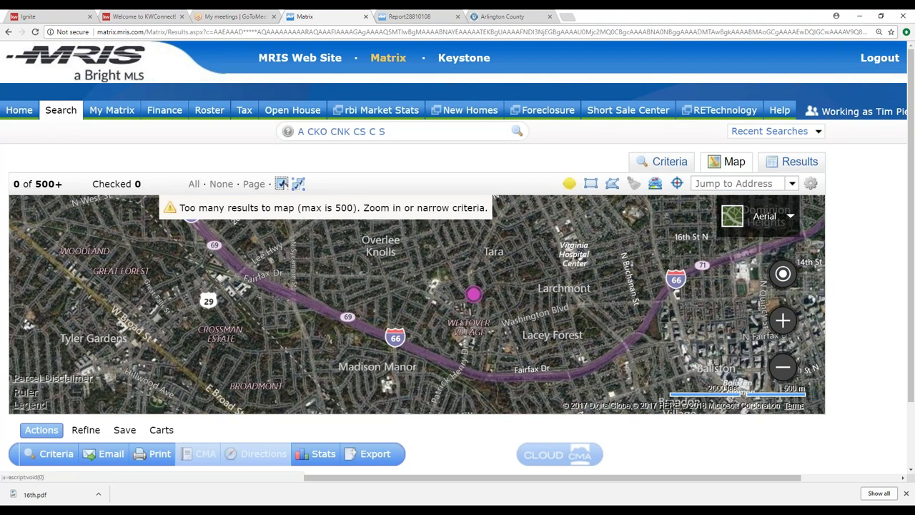
{"action": "left_click_drag", "start_coordinate": [474, 293], "coordinate": [535, 293]}
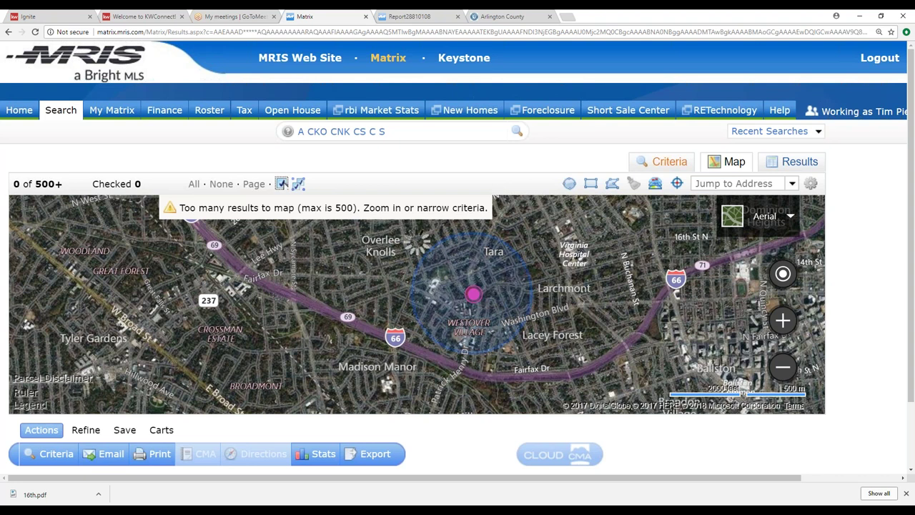
{"action": "left_click", "coordinate": [797, 163]}
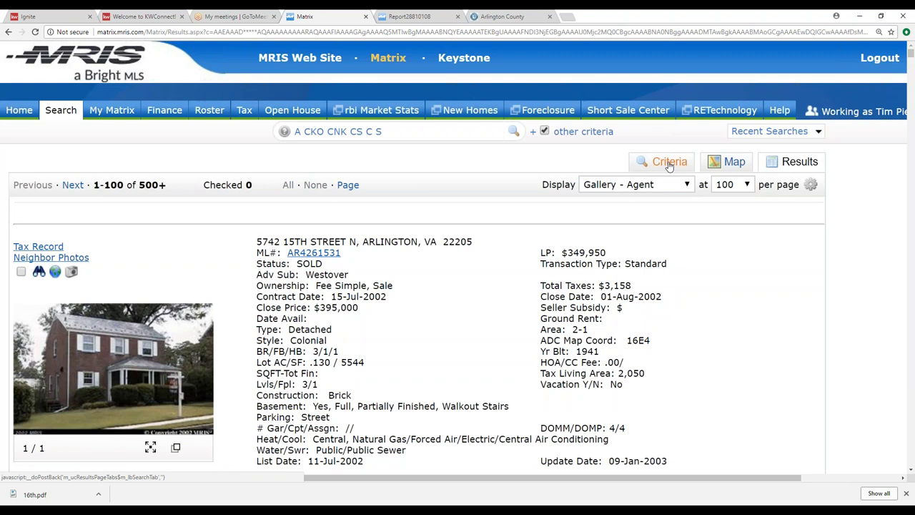
Step: Add a List Date of 365+ to the map-area search and show the 32 resulting listings
{"action": "left_click", "coordinate": [669, 163]}
{"action": "scroll", "coordinate": [387, 306], "scroll_direction": "down", "scroll_amount": 2}
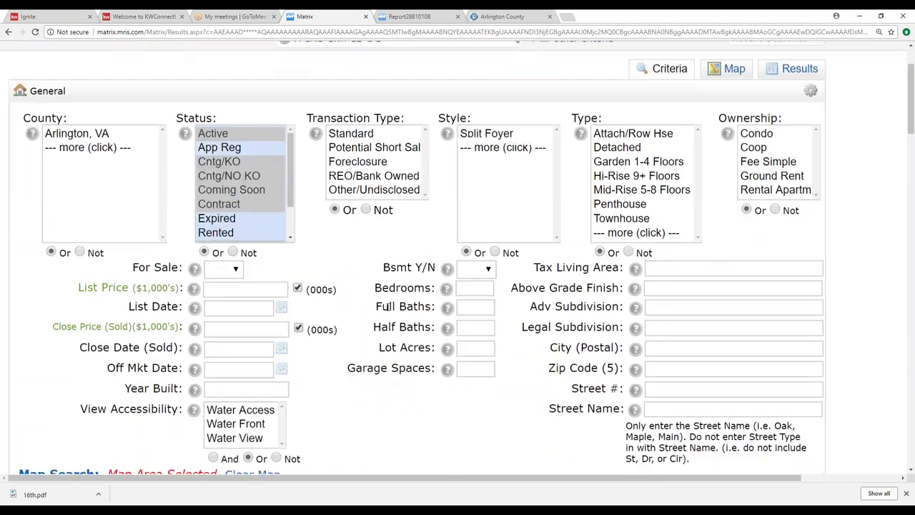
{"action": "left_click", "coordinate": [214, 307]}
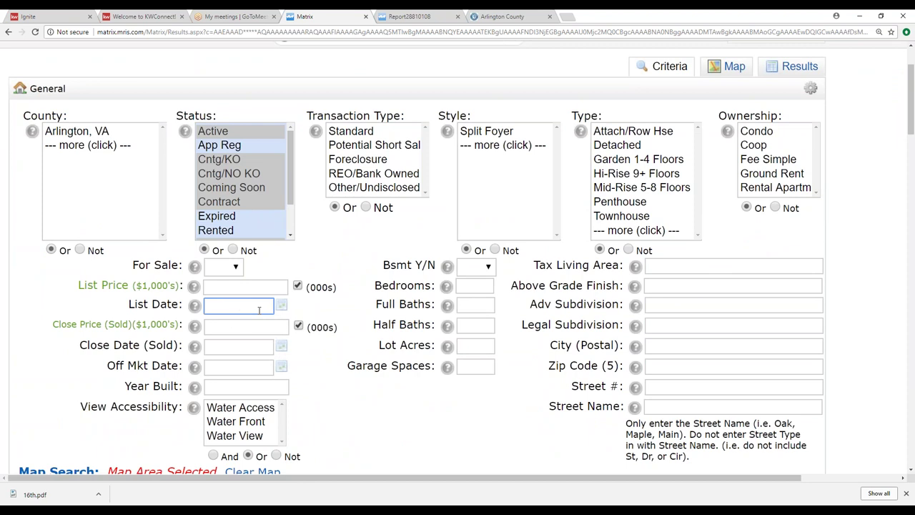
{"action": "type", "text": "365+"}
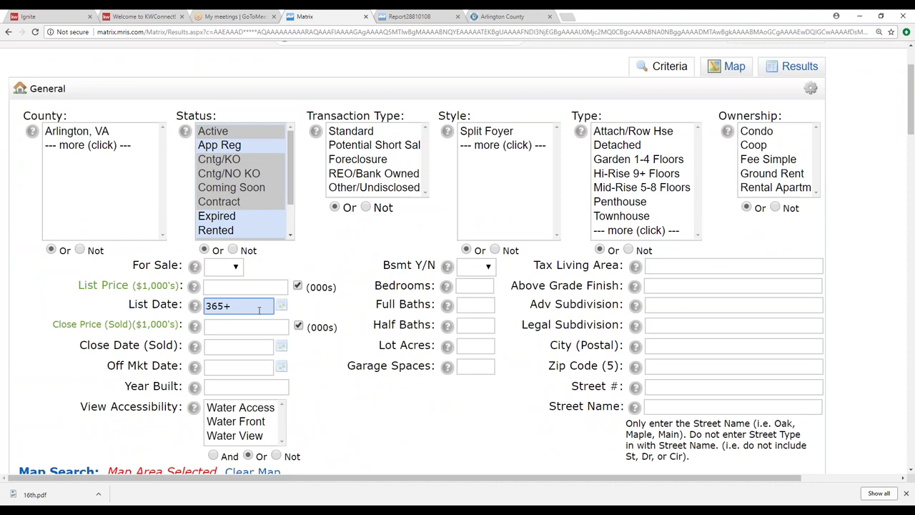
{"action": "scroll", "coordinate": [261, 315], "scroll_direction": "down", "scroll_amount": 3}
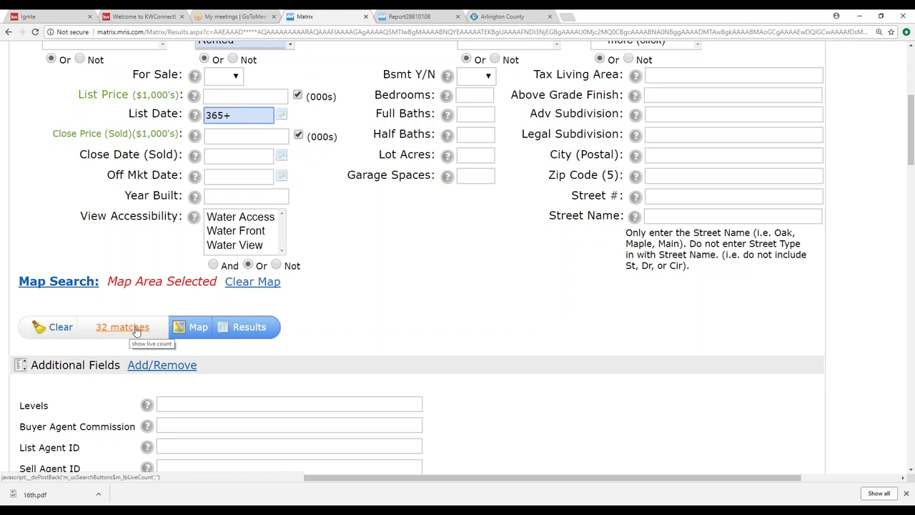
{"action": "scroll", "coordinate": [289, 307], "scroll_direction": "up", "scroll_amount": 1}
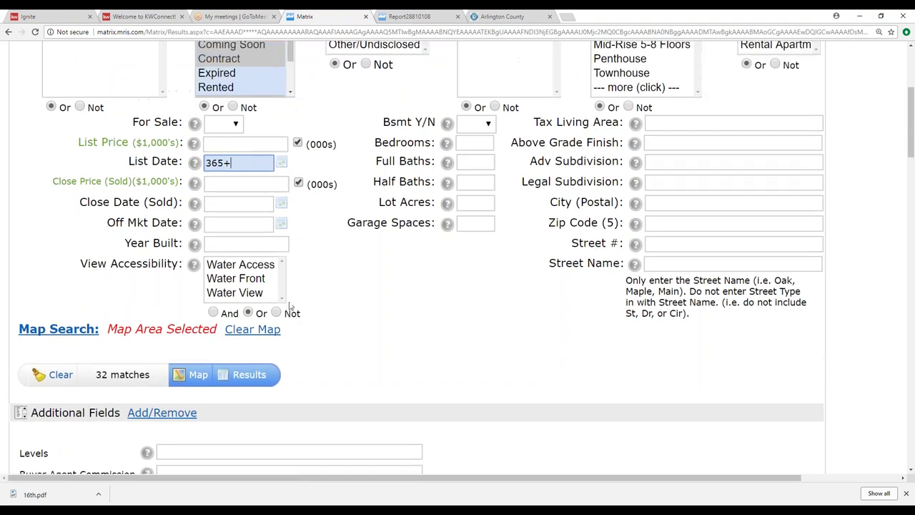
{"action": "left_click", "coordinate": [243, 374]}
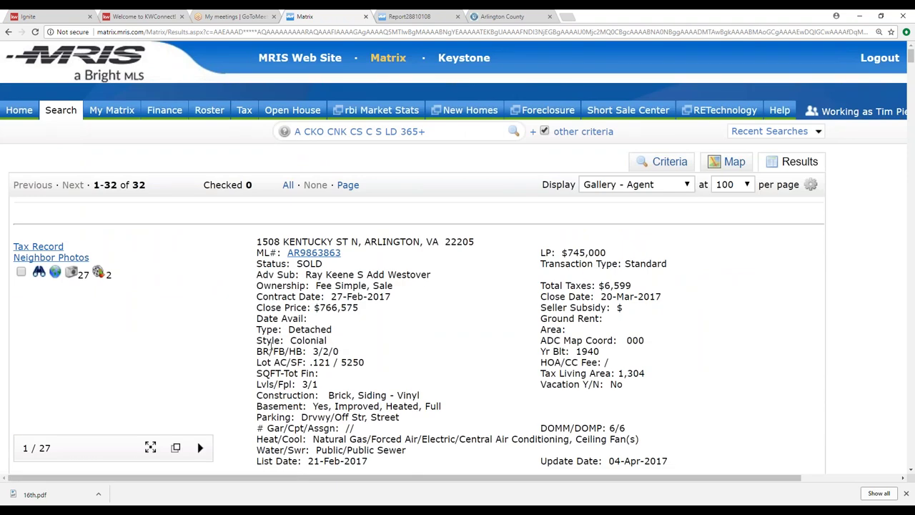
{"action": "scroll", "coordinate": [176, 337], "scroll_direction": "down", "scroll_amount": 4}
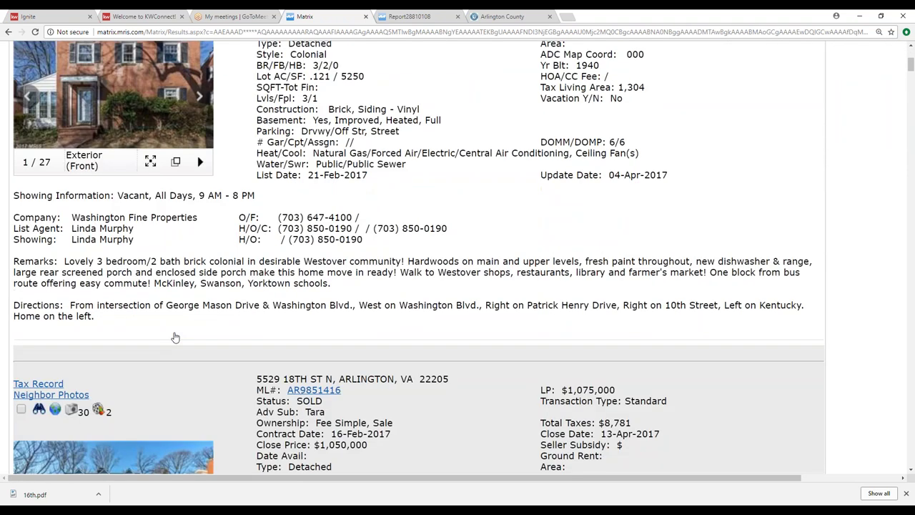
{"action": "scroll", "coordinate": [175, 336], "scroll_direction": "down", "scroll_amount": 3}
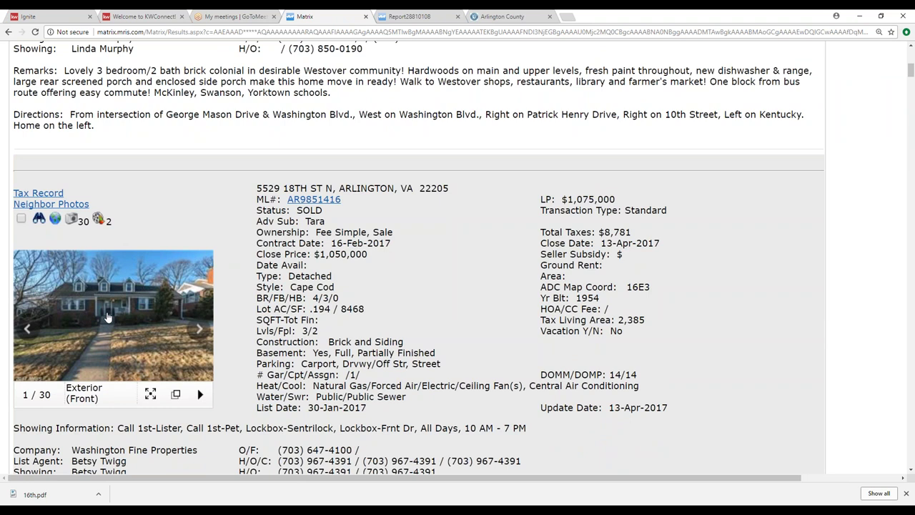
{"action": "scroll", "coordinate": [107, 316], "scroll_direction": "down", "scroll_amount": 12}
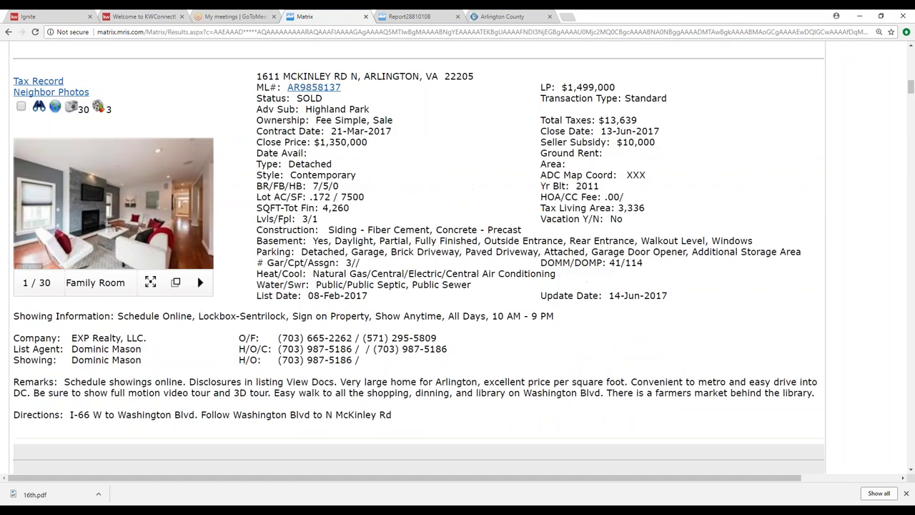
{"action": "scroll", "coordinate": [139, 282], "scroll_direction": "down", "scroll_amount": 5}
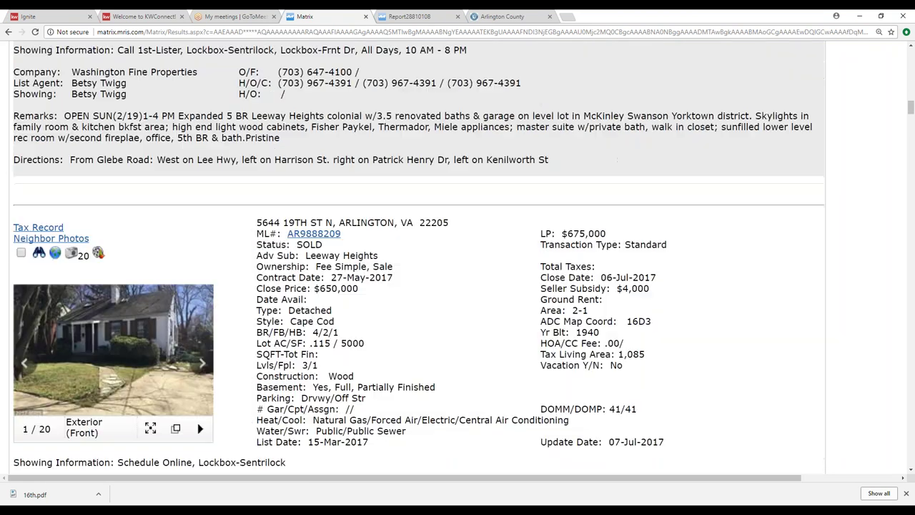
{"action": "scroll", "coordinate": [159, 350], "scroll_direction": "down", "scroll_amount": 1}
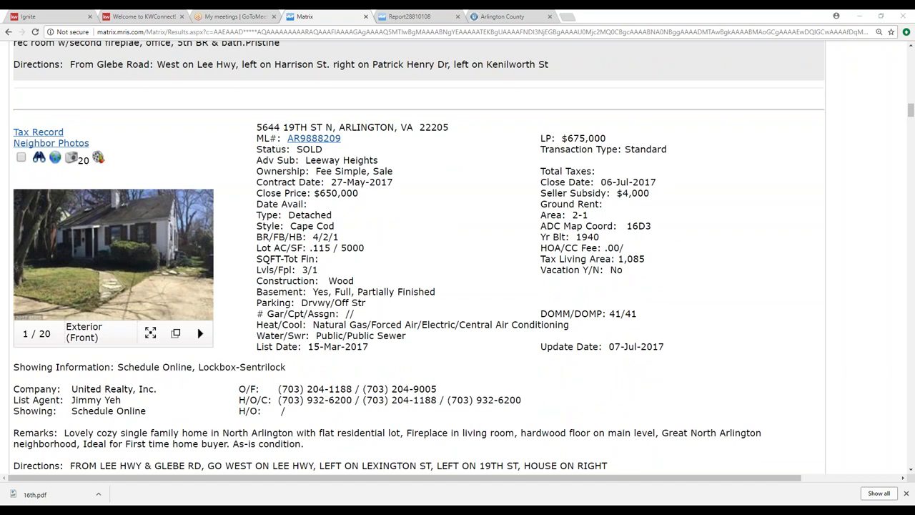
{"action": "scroll", "coordinate": [418, 259], "scroll_direction": "up", "scroll_amount": 10}
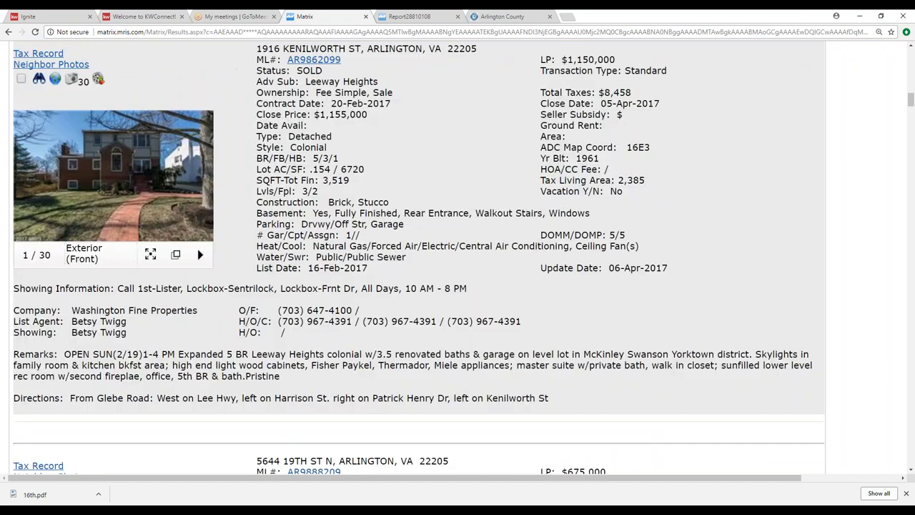
{"action": "scroll", "coordinate": [419, 257], "scroll_direction": "up", "scroll_amount": 10}
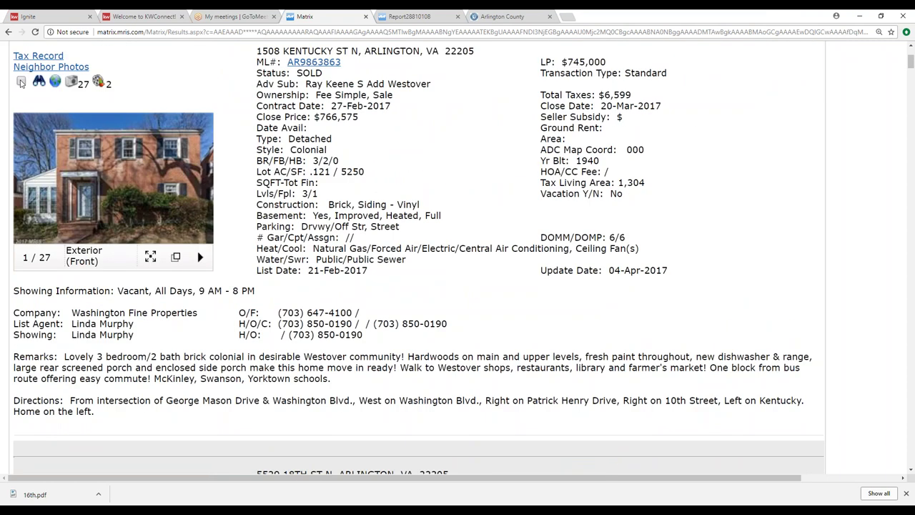
{"action": "scroll", "coordinate": [21, 83], "scroll_direction": "down", "scroll_amount": 12}
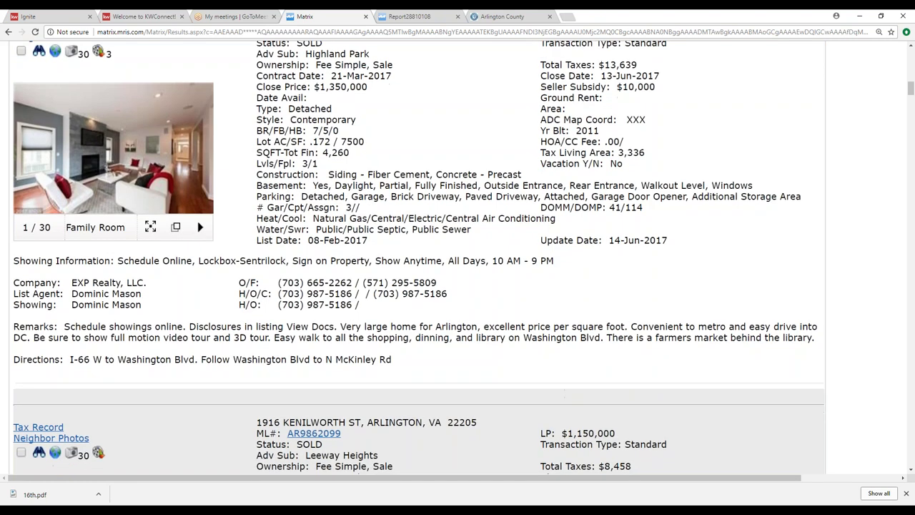
{"action": "scroll", "coordinate": [418, 257], "scroll_direction": "down", "scroll_amount": 5}
{"action": "scroll", "coordinate": [419, 257], "scroll_direction": "down", "scroll_amount": 15}
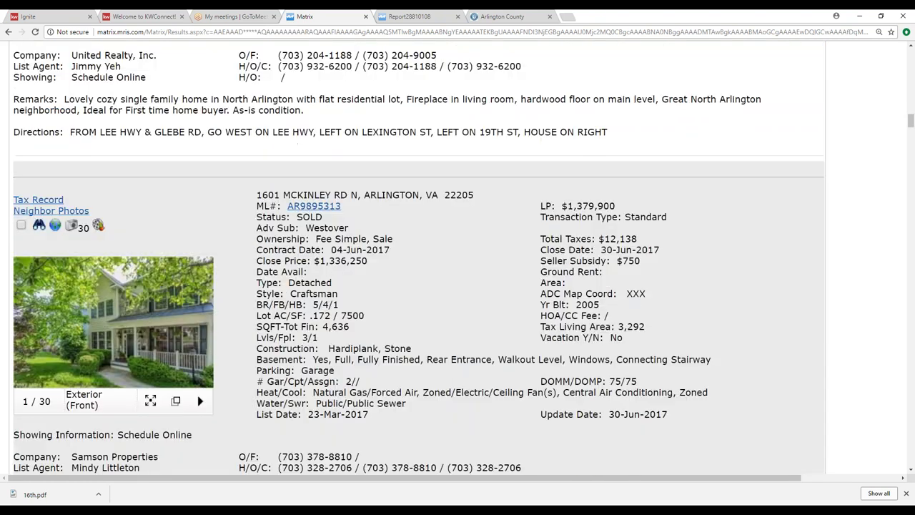
{"action": "scroll", "coordinate": [418, 257], "scroll_direction": "down", "scroll_amount": 14}
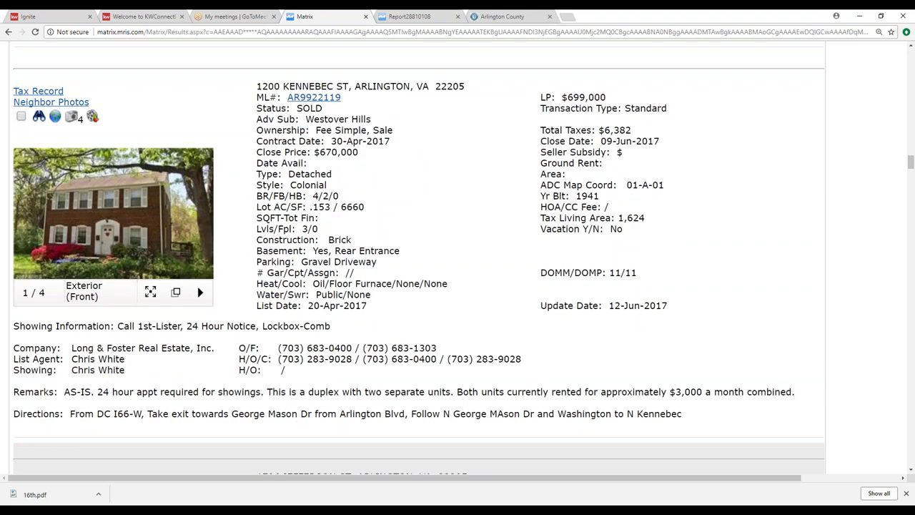
{"action": "left_click", "coordinate": [21, 117]}
{"action": "scroll", "coordinate": [105, 251], "scroll_direction": "up", "scroll_amount": 1}
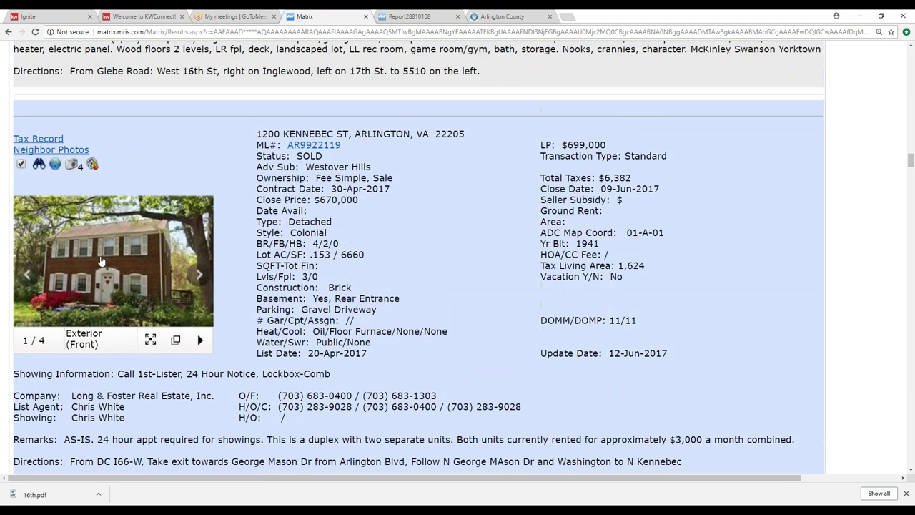
{"action": "scroll", "coordinate": [114, 264], "scroll_direction": "down", "scroll_amount": 5}
{"action": "scroll", "coordinate": [122, 271], "scroll_direction": "down", "scroll_amount": 13}
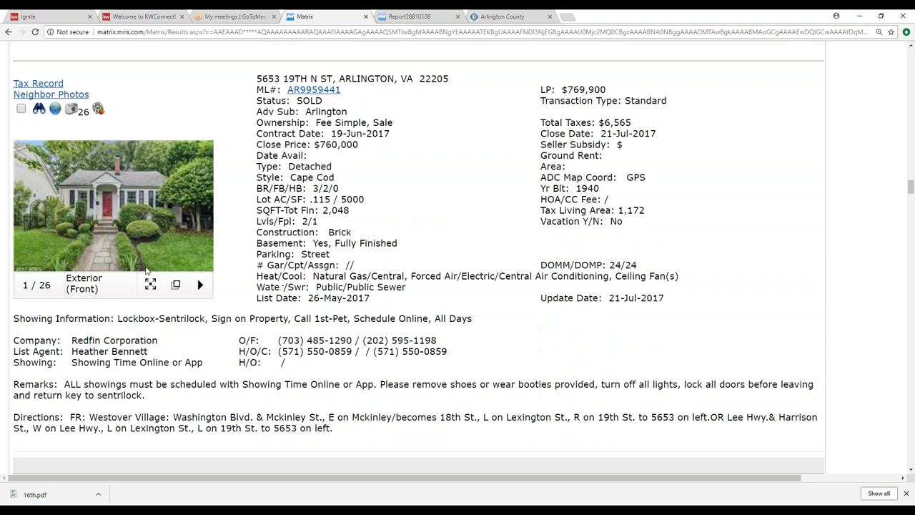
{"action": "scroll", "coordinate": [415, 257], "scroll_direction": "down", "scroll_amount": 2}
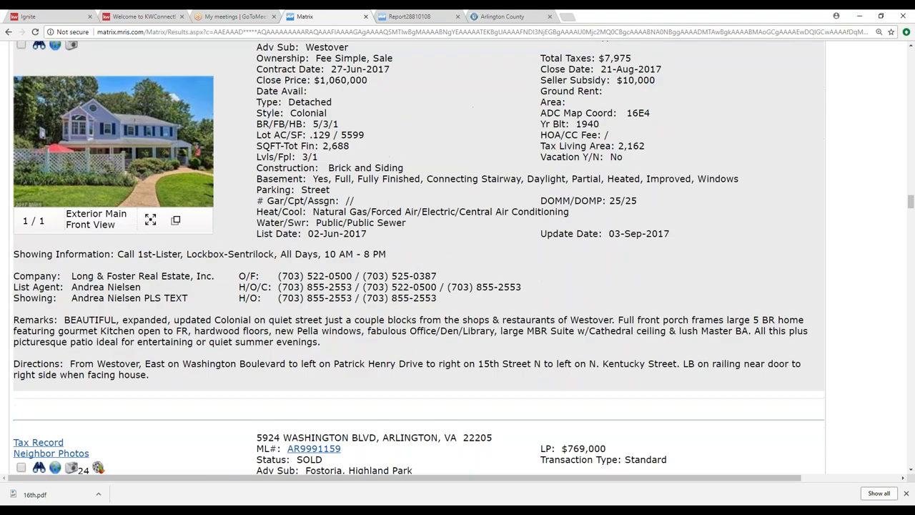
{"action": "scroll", "coordinate": [419, 257], "scroll_direction": "up", "scroll_amount": 20}
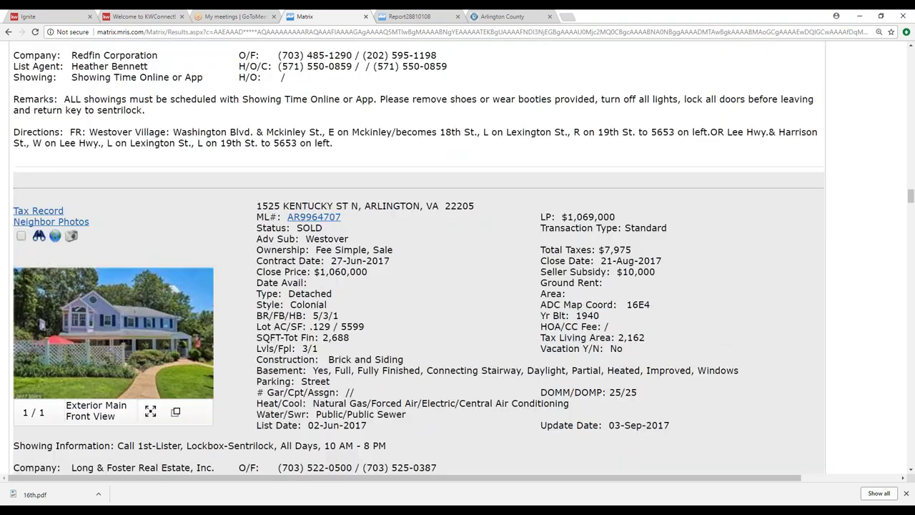
{"action": "scroll", "coordinate": [419, 258], "scroll_direction": "down", "scroll_amount": 20}
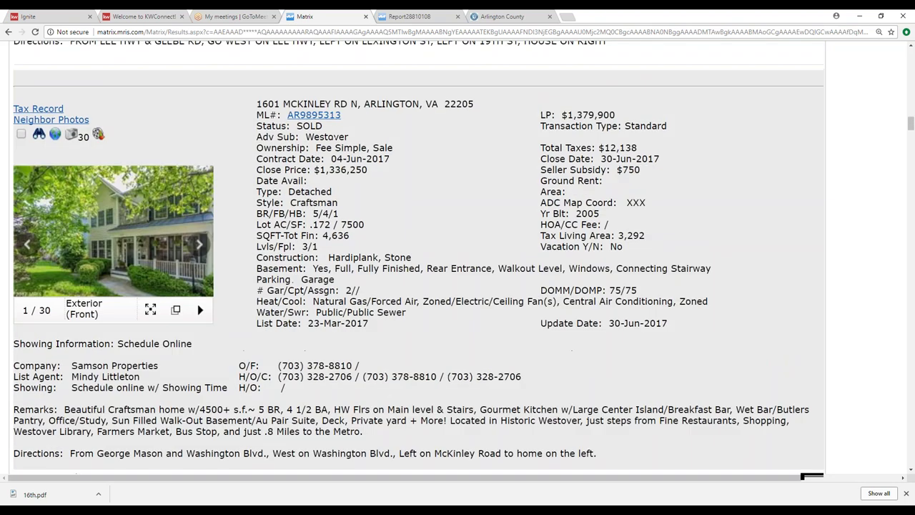
{"action": "scroll", "coordinate": [285, 142], "scroll_direction": "up", "scroll_amount": 20}
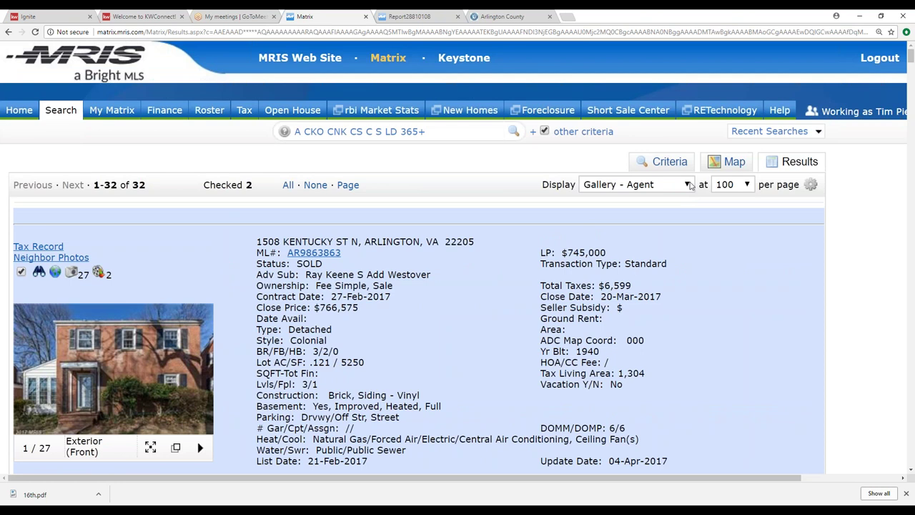
Step: Preview the results in the full agent detail view, then return to the gallery view
{"action": "left_click", "coordinate": [687, 184]}
{"action": "left_click", "coordinate": [614, 279]}
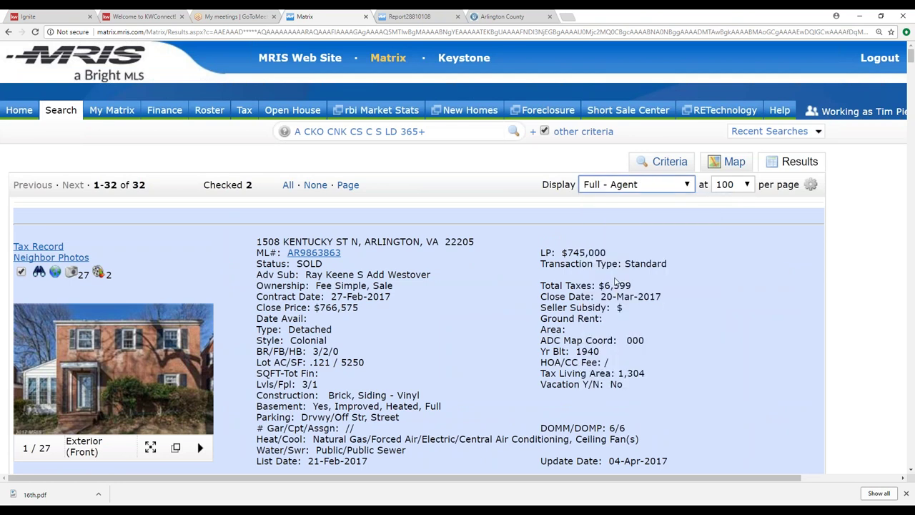
{"action": "scroll", "coordinate": [335, 289], "scroll_direction": "down", "scroll_amount": 10}
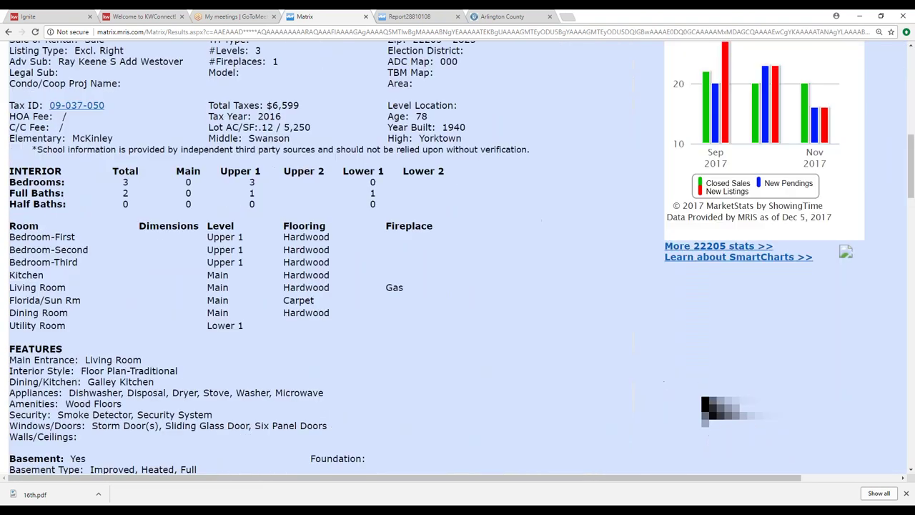
{"action": "scroll", "coordinate": [331, 288], "scroll_direction": "up", "scroll_amount": 10}
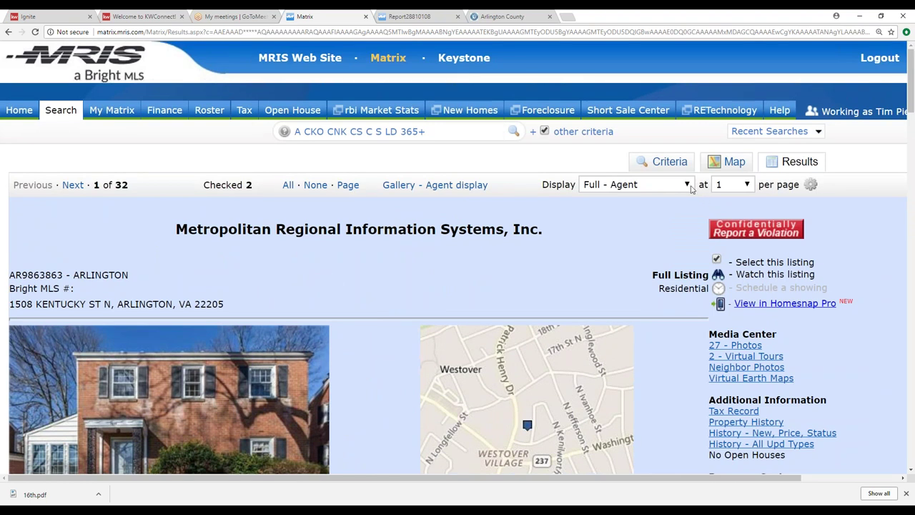
{"action": "left_click", "coordinate": [687, 184]}
{"action": "left_click", "coordinate": [592, 291]}
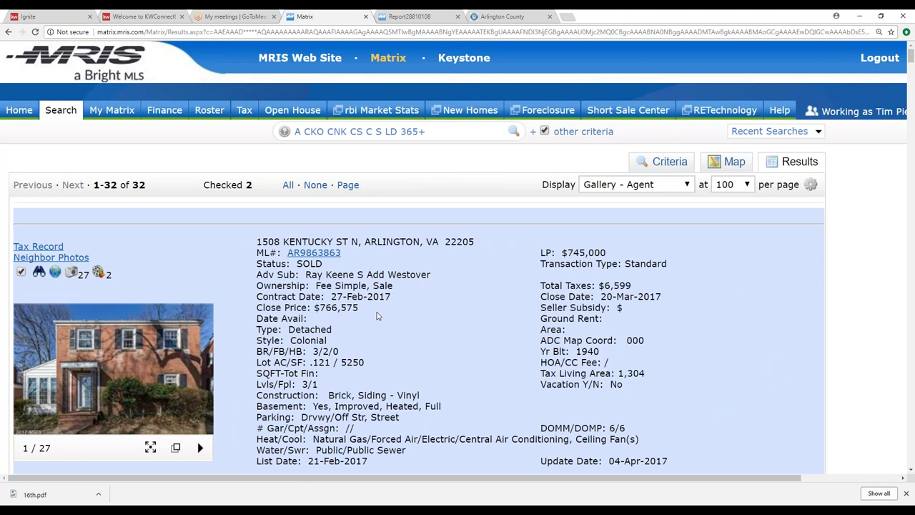
{"action": "scroll", "coordinate": [377, 316], "scroll_direction": "down", "scroll_amount": 20}
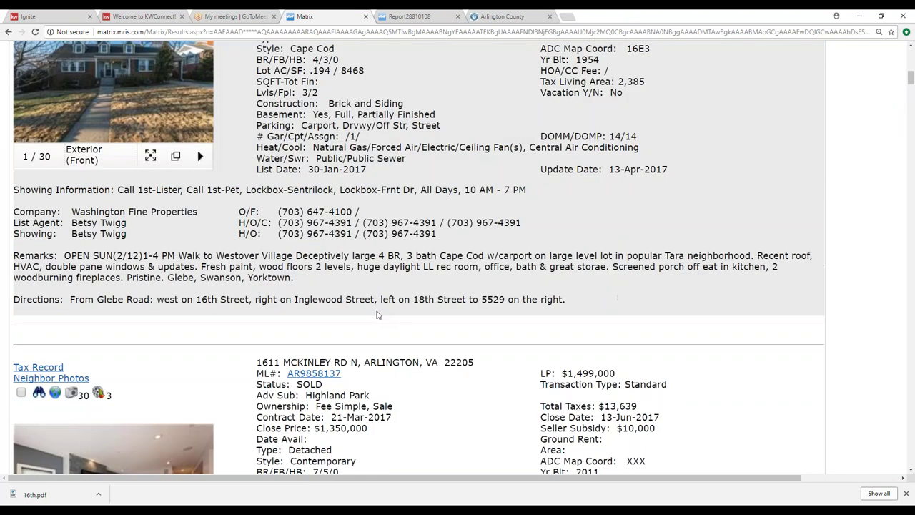
{"action": "scroll", "coordinate": [378, 315], "scroll_direction": "down", "scroll_amount": 14}
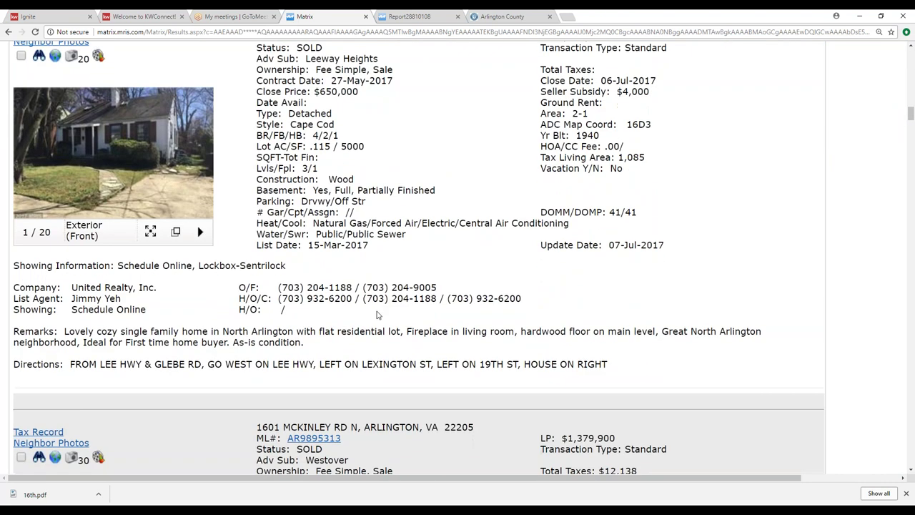
{"action": "scroll", "coordinate": [378, 315], "scroll_direction": "down", "scroll_amount": 12}
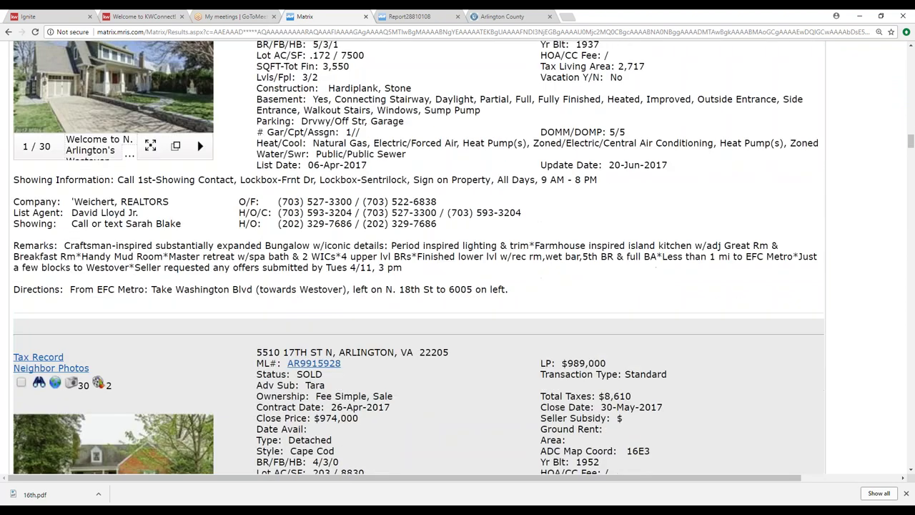
{"action": "scroll", "coordinate": [378, 315], "scroll_direction": "down", "scroll_amount": 15}
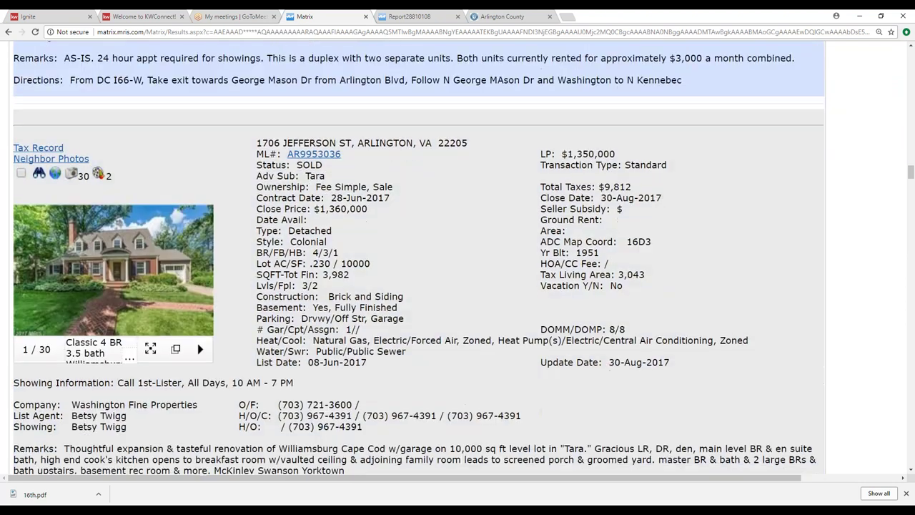
{"action": "scroll", "coordinate": [377, 315], "scroll_direction": "down", "scroll_amount": 5}
{"action": "scroll", "coordinate": [377, 315], "scroll_direction": "up", "scroll_amount": 4}
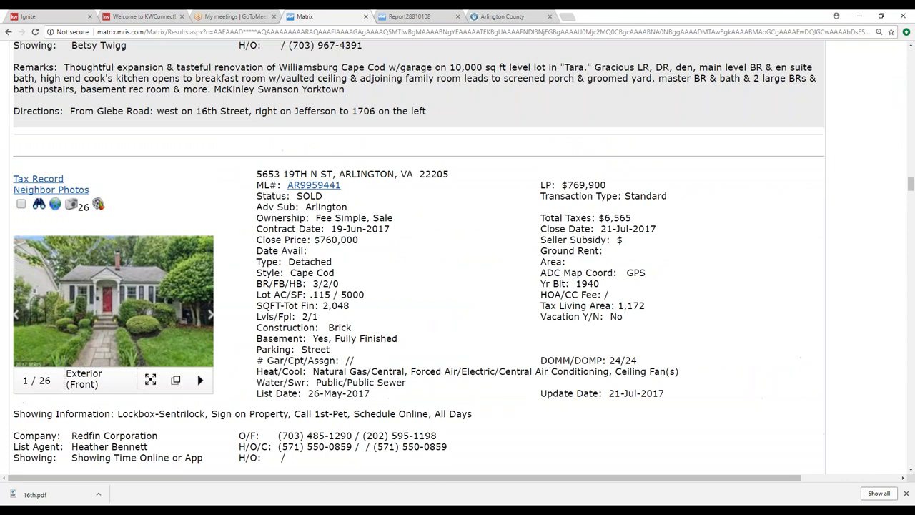
{"action": "scroll", "coordinate": [265, 315], "scroll_direction": "down", "scroll_amount": 14}
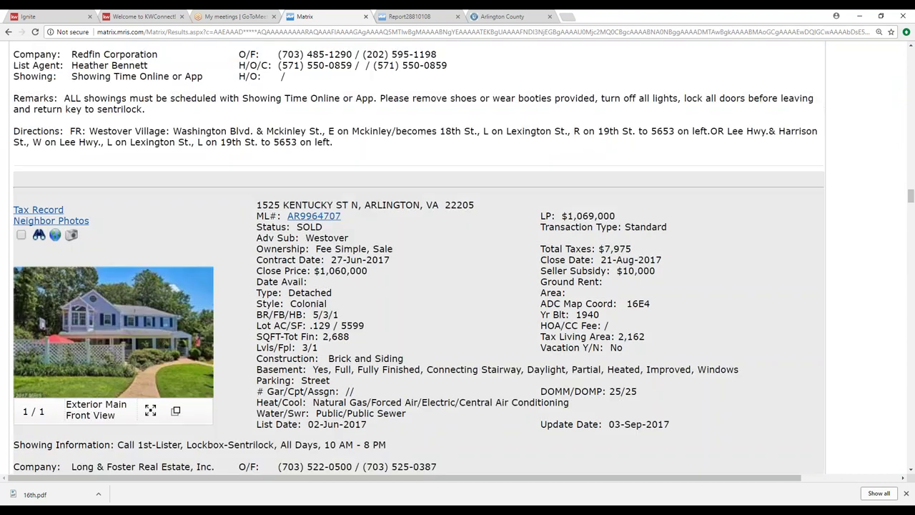
{"action": "scroll", "coordinate": [30, 181], "scroll_direction": "down", "scroll_amount": 4}
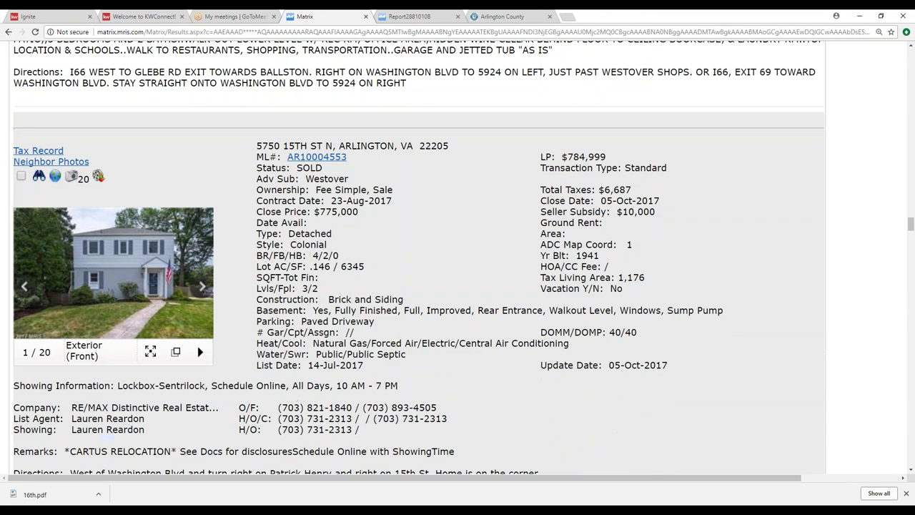
{"action": "left_click", "coordinate": [21, 176]}
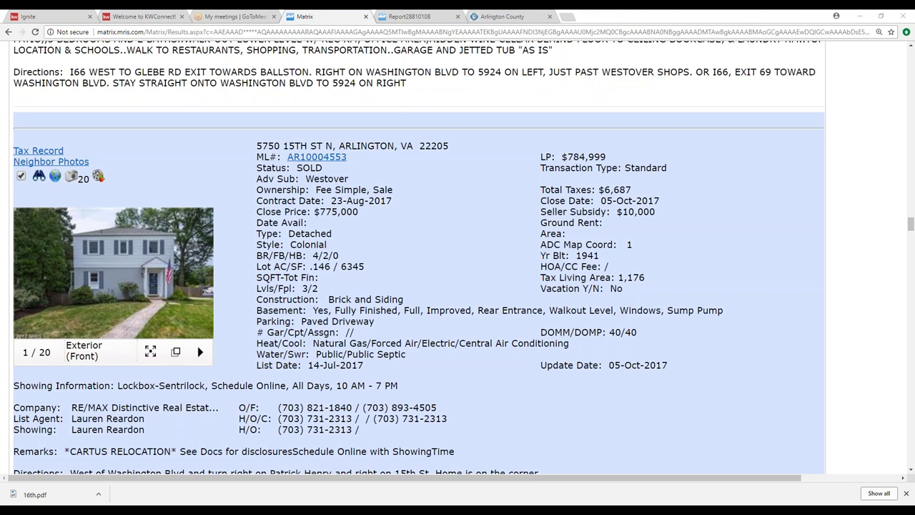
{"action": "scroll", "coordinate": [419, 257], "scroll_direction": "down", "scroll_amount": 15}
{"action": "scroll", "coordinate": [93, 269], "scroll_direction": "down", "scroll_amount": 8}
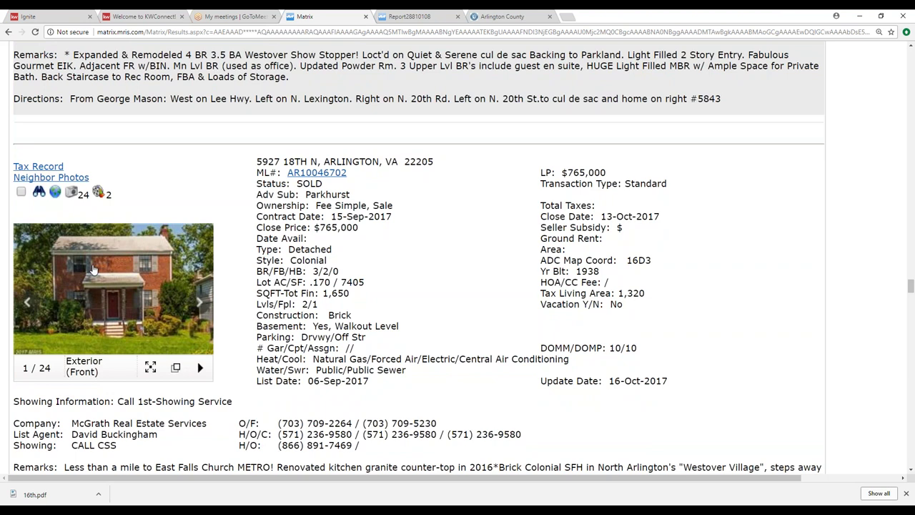
{"action": "scroll", "coordinate": [93, 269], "scroll_direction": "down", "scroll_amount": 5}
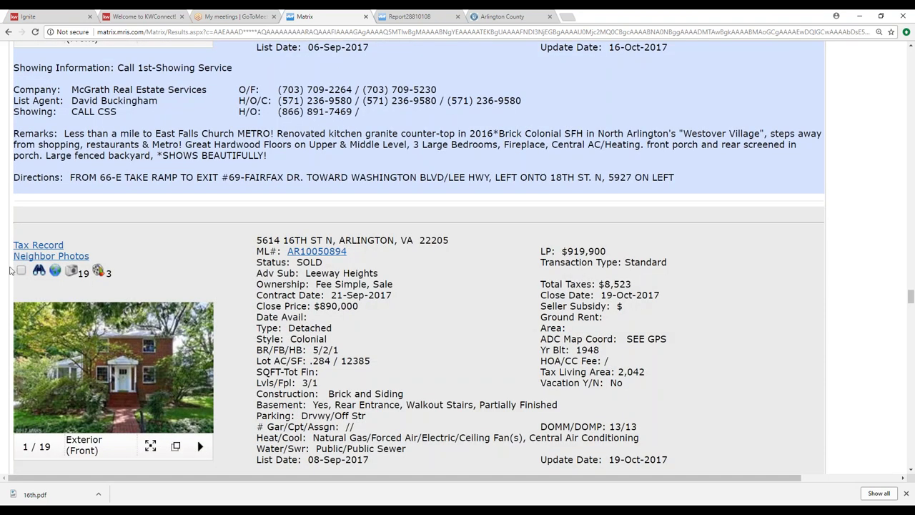
{"action": "scroll", "coordinate": [21, 272], "scroll_direction": "down", "scroll_amount": 5}
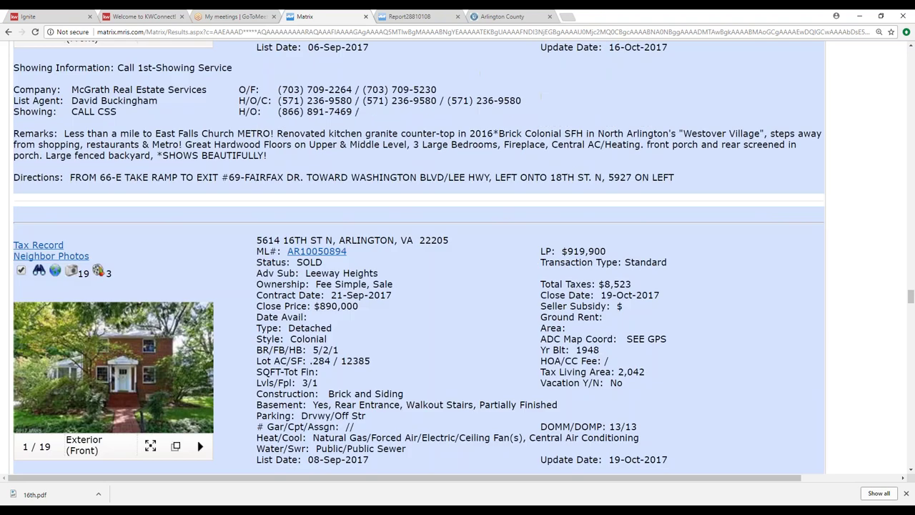
{"action": "scroll", "coordinate": [418, 258], "scroll_direction": "down", "scroll_amount": 11}
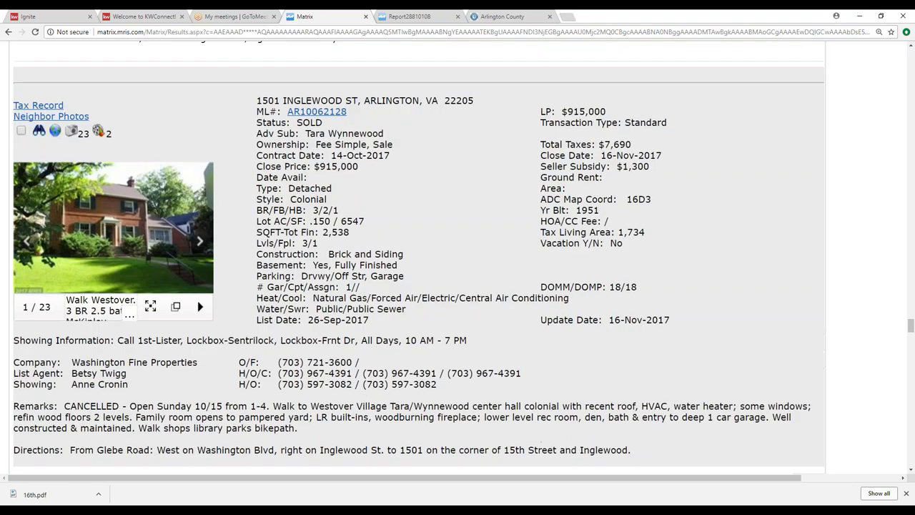
{"action": "scroll", "coordinate": [169, 288], "scroll_direction": "up", "scroll_amount": 2}
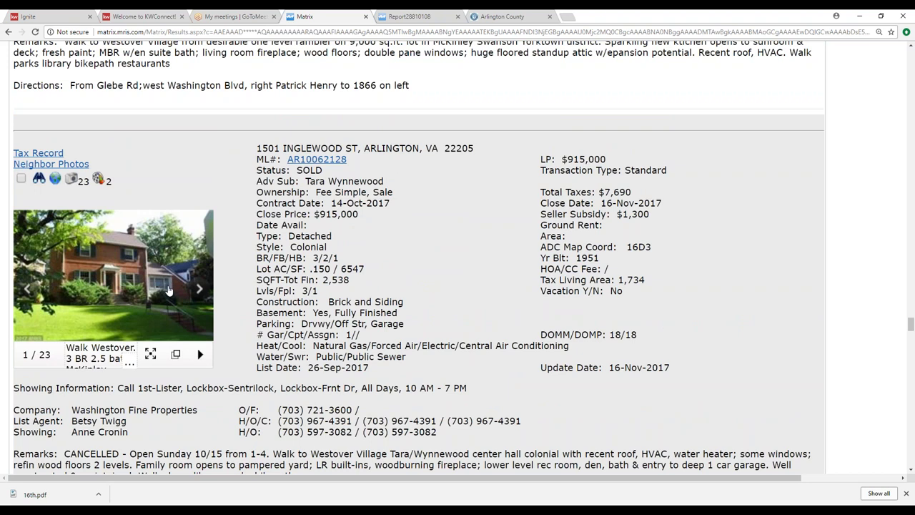
{"action": "scroll", "coordinate": [341, 210], "scroll_direction": "down", "scroll_amount": 4}
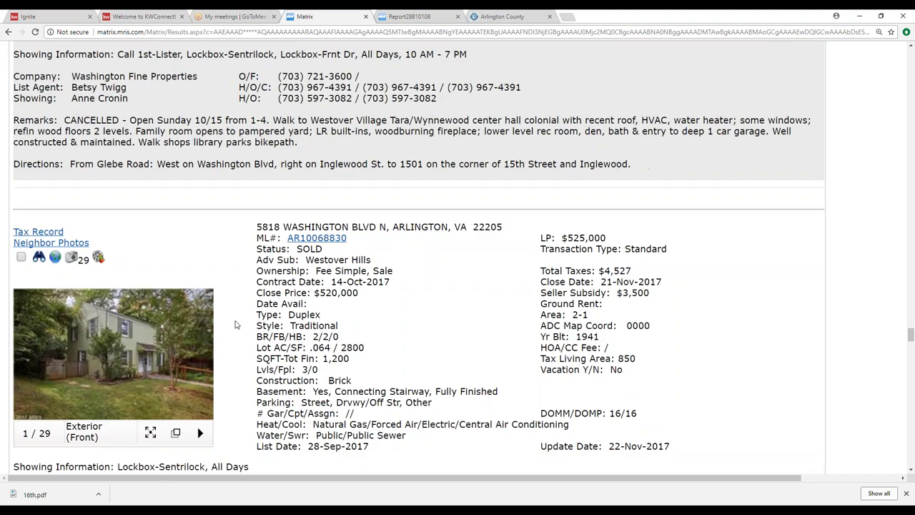
{"action": "scroll", "coordinate": [236, 324], "scroll_direction": "down", "scroll_amount": 2}
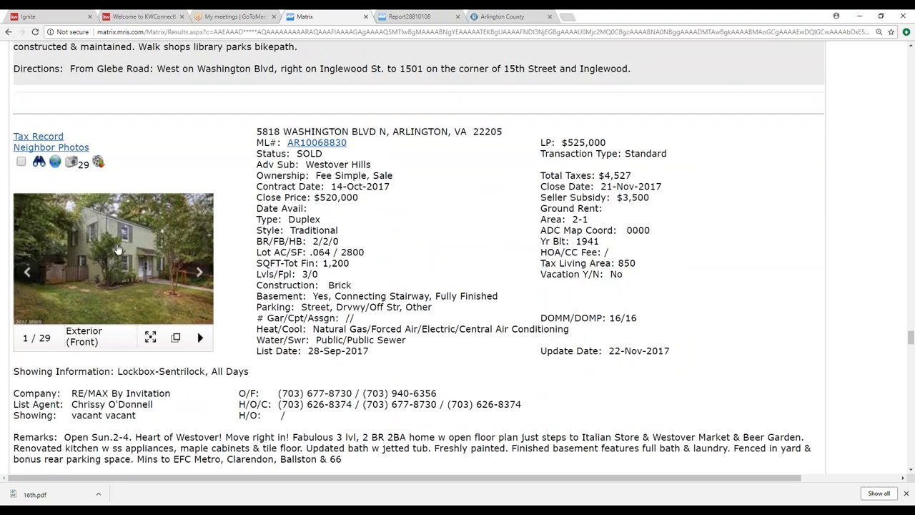
{"action": "left_click", "coordinate": [21, 161]}
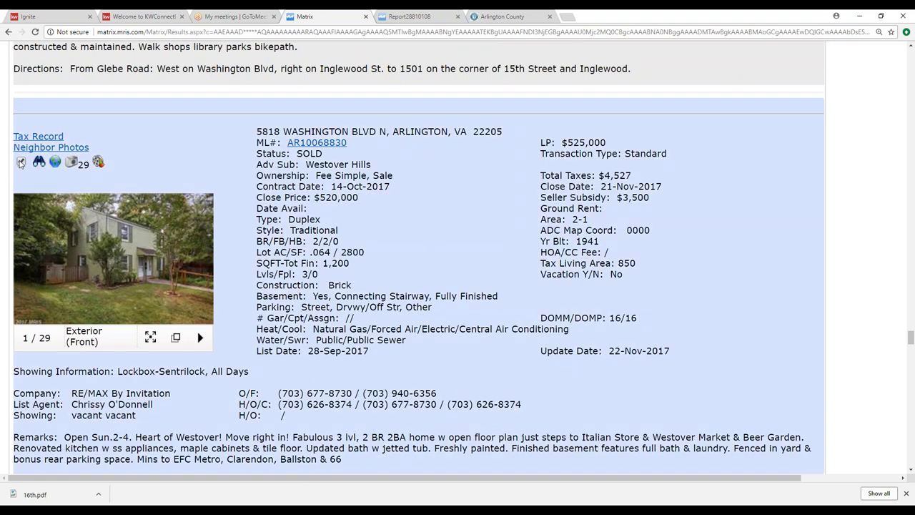
{"action": "scroll", "coordinate": [170, 258], "scroll_direction": "down", "scroll_amount": 4}
{"action": "scroll", "coordinate": [170, 258], "scroll_direction": "down", "scroll_amount": 9}
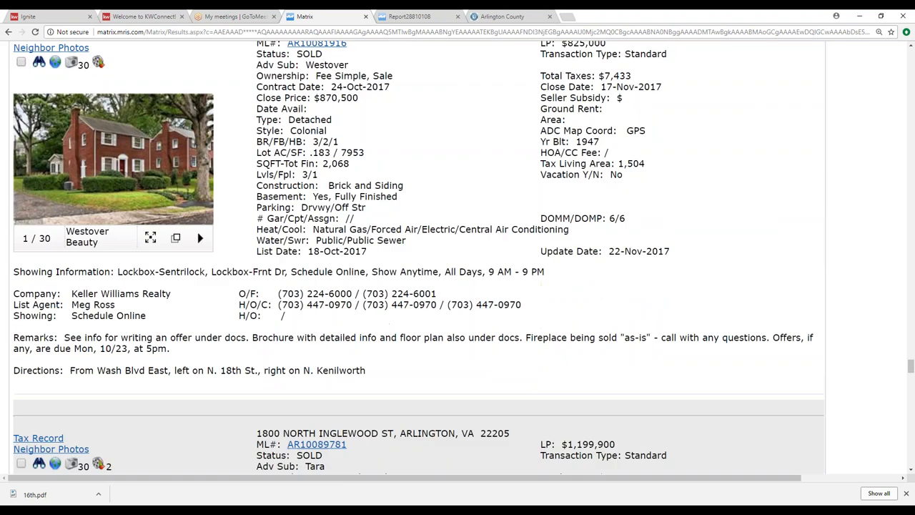
{"action": "scroll", "coordinate": [57, 264], "scroll_direction": "up", "scroll_amount": 2}
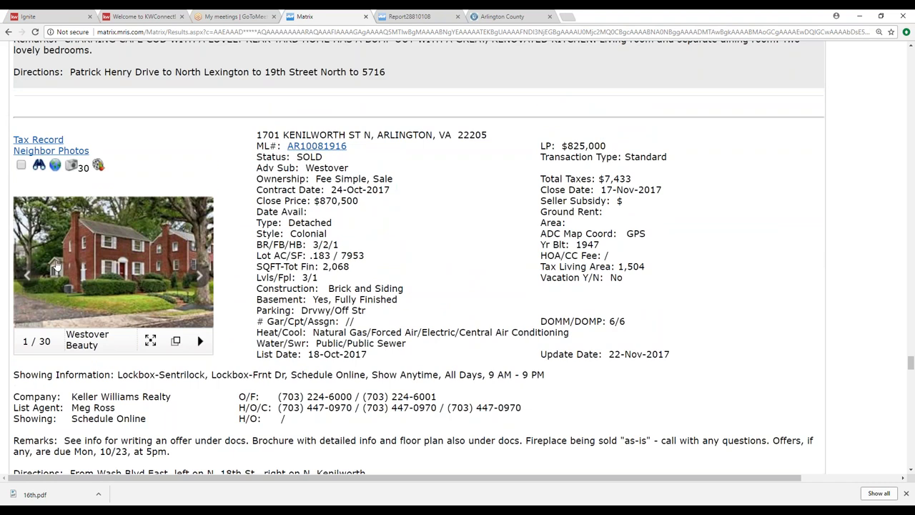
{"action": "mouse_move", "coordinate": [68, 275]}
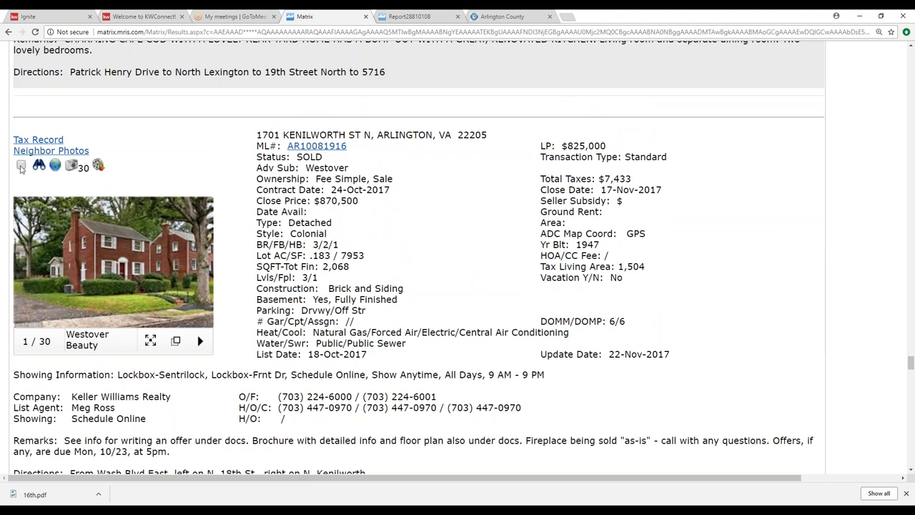
{"action": "scroll", "coordinate": [175, 255], "scroll_direction": "down", "scroll_amount": 5}
{"action": "scroll", "coordinate": [175, 254], "scroll_direction": "down", "scroll_amount": 20}
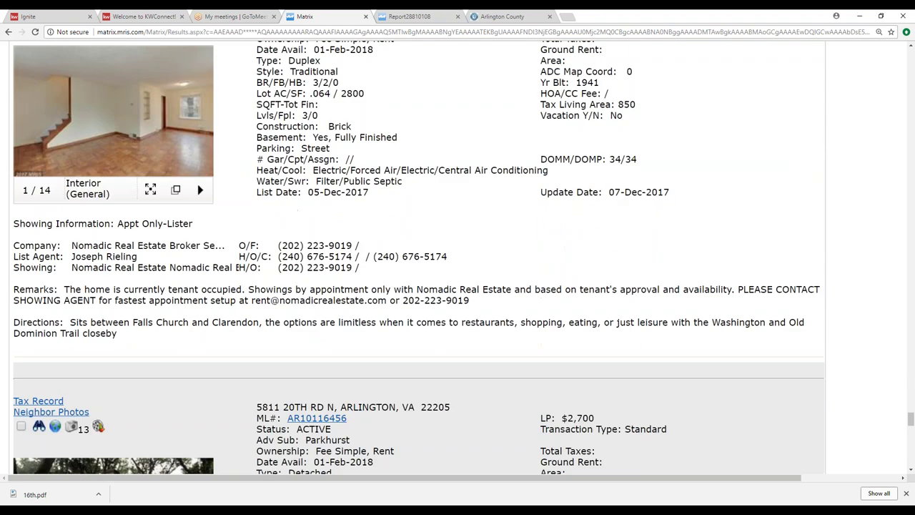
{"action": "scroll", "coordinate": [200, 269], "scroll_direction": "up", "scroll_amount": 2}
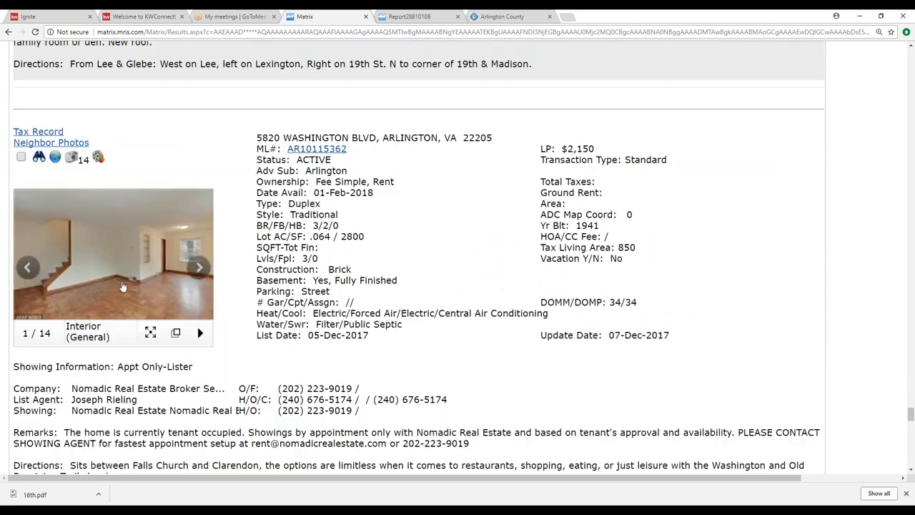
{"action": "left_click", "coordinate": [200, 269]}
{"action": "left_click", "coordinate": [199, 269]}
{"action": "left_click", "coordinate": [200, 269]}
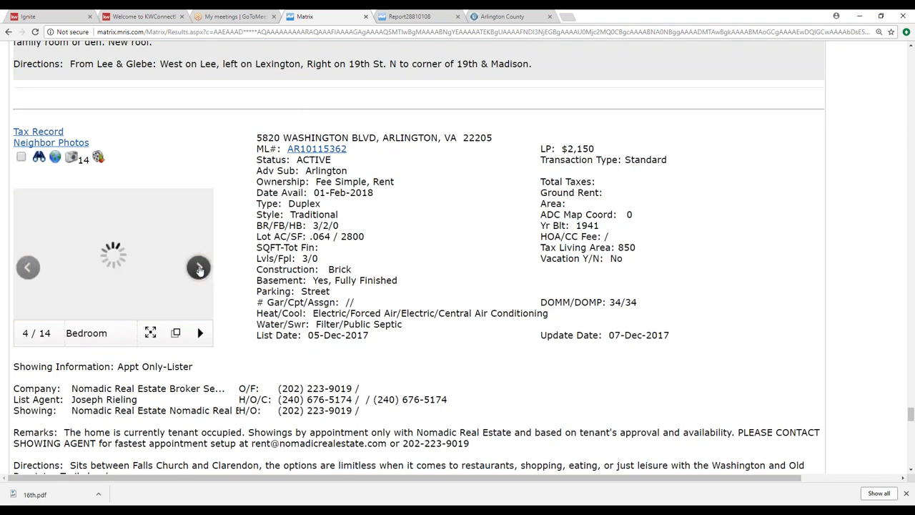
{"action": "left_click", "coordinate": [199, 269]}
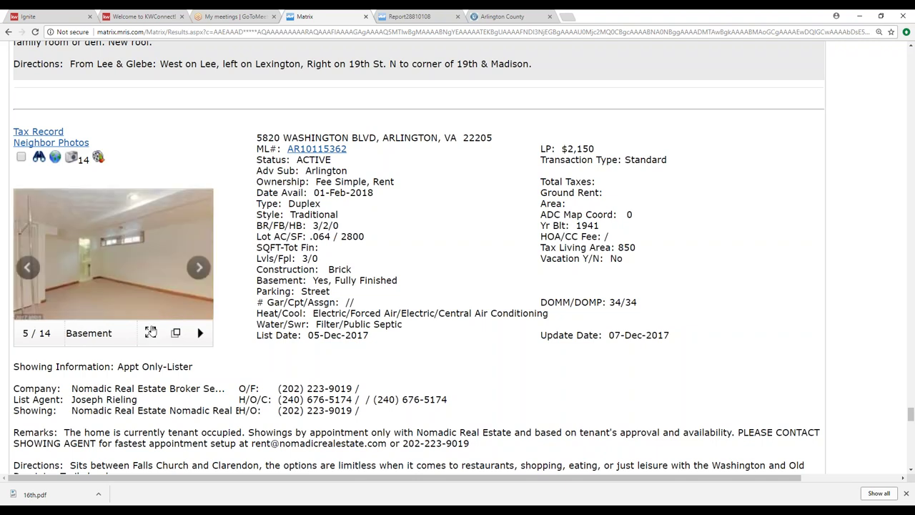
{"action": "left_click", "coordinate": [198, 269]}
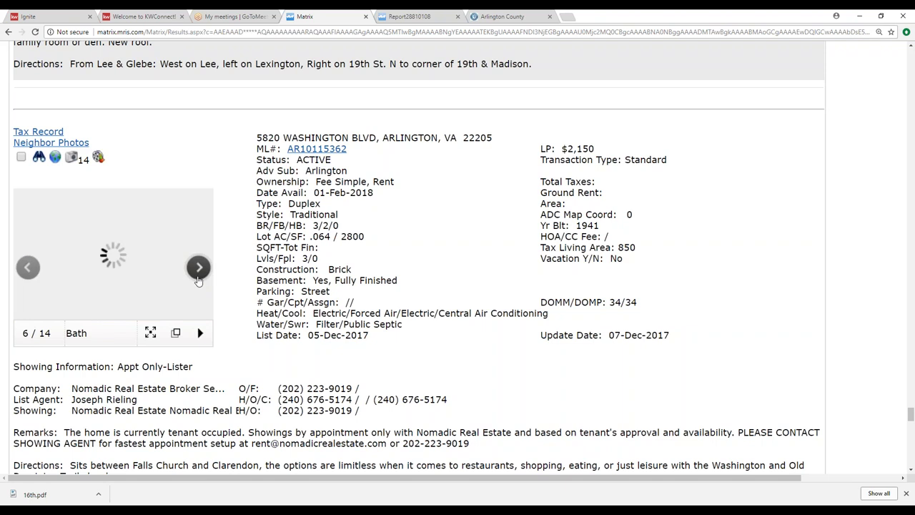
{"action": "left_click", "coordinate": [199, 270]}
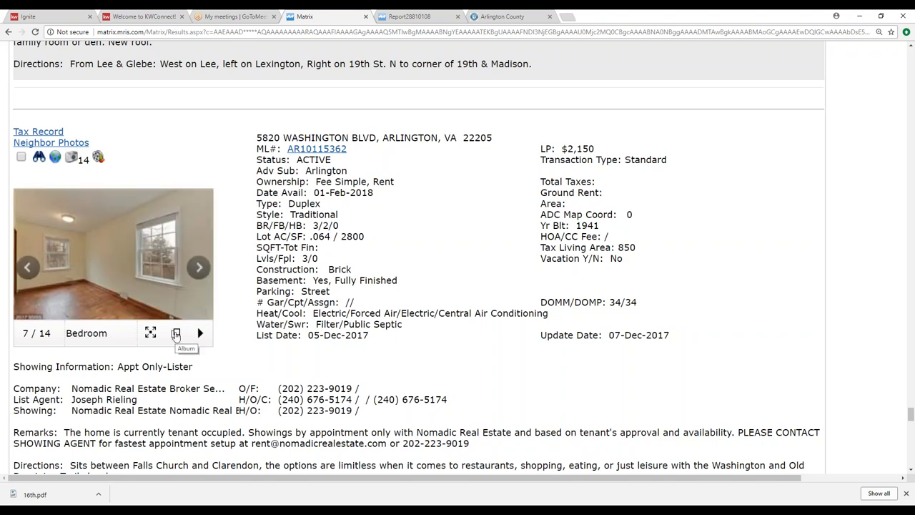
{"action": "left_click", "coordinate": [176, 332]}
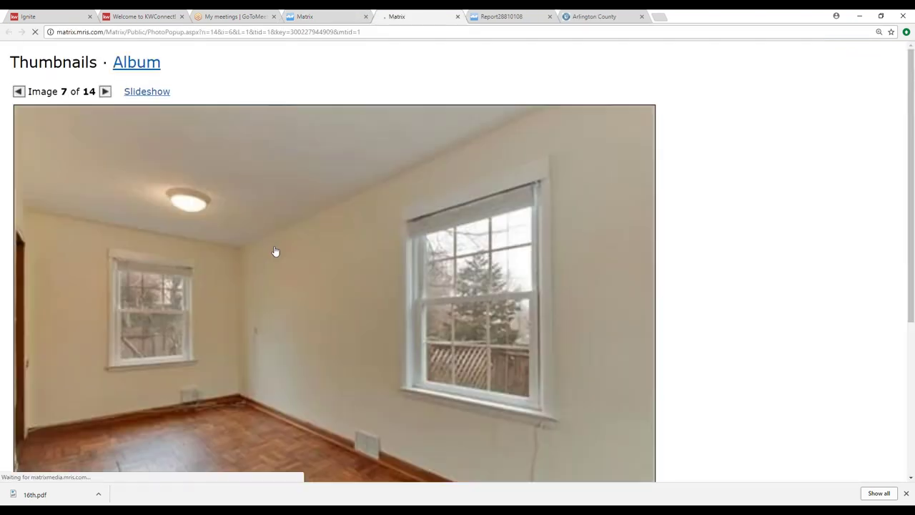
{"action": "scroll", "coordinate": [319, 247], "scroll_direction": "down", "scroll_amount": 3}
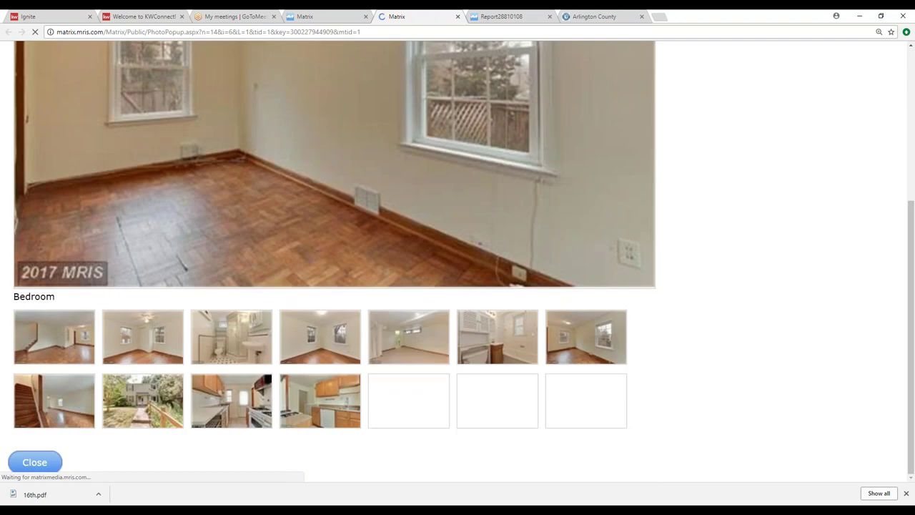
{"action": "left_click", "coordinate": [147, 394]}
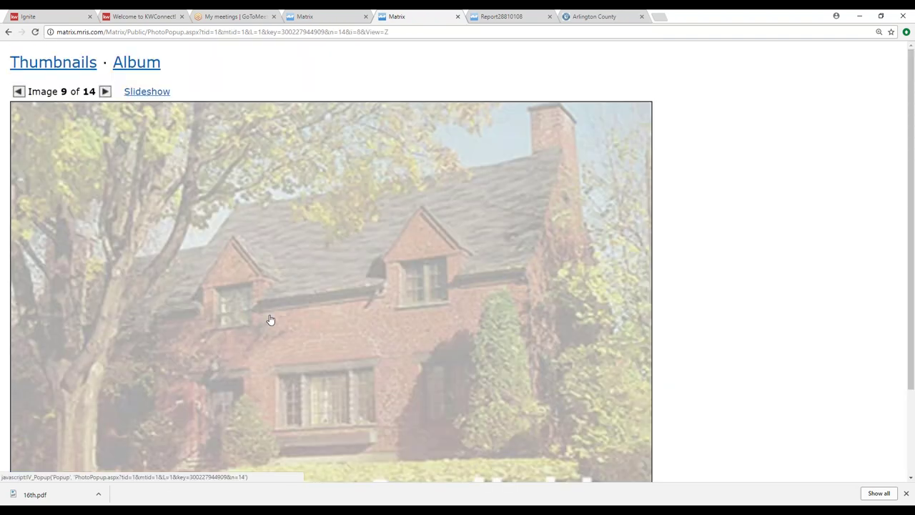
{"action": "scroll", "coordinate": [243, 305], "scroll_direction": "down", "scroll_amount": 2}
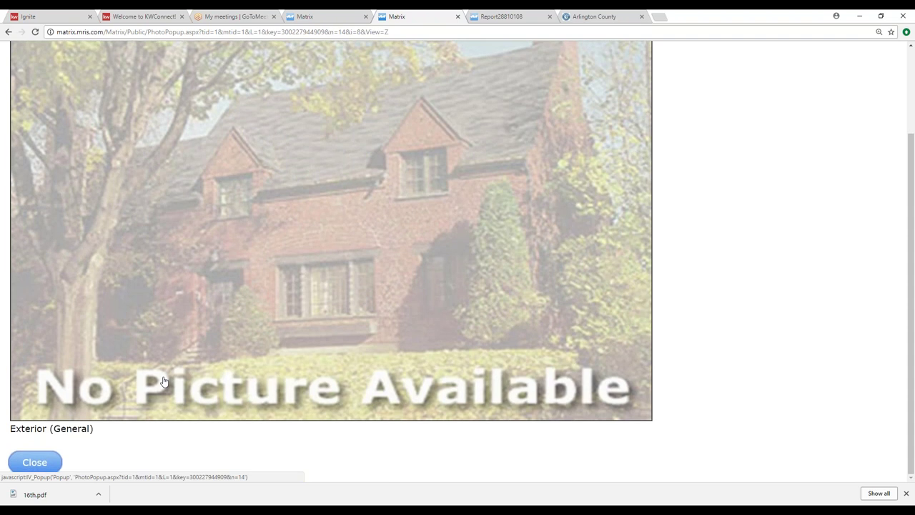
{"action": "scroll", "coordinate": [151, 382], "scroll_direction": "up", "scroll_amount": 2}
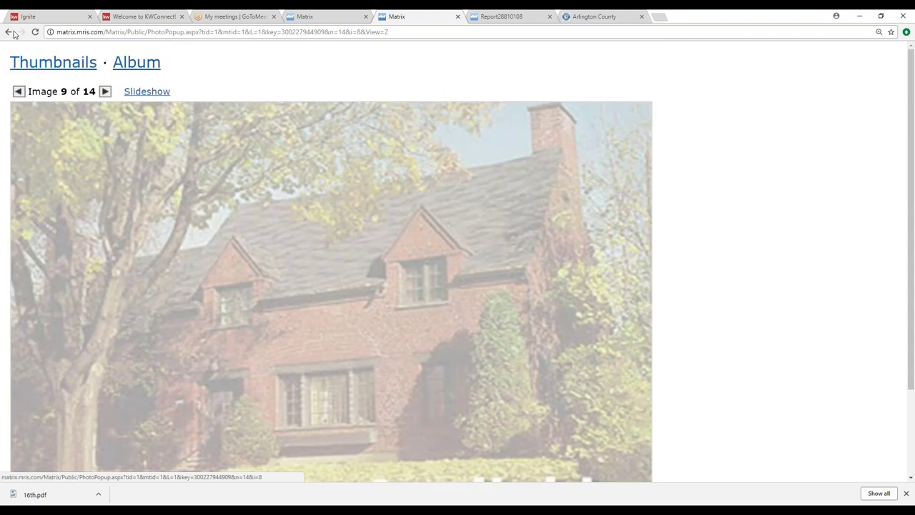
{"action": "left_click", "coordinate": [19, 91]}
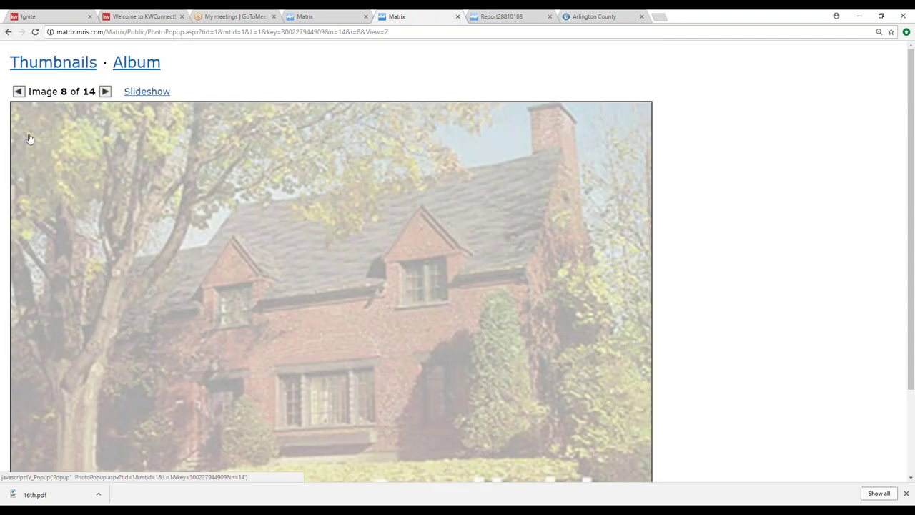
{"action": "left_click", "coordinate": [9, 31]}
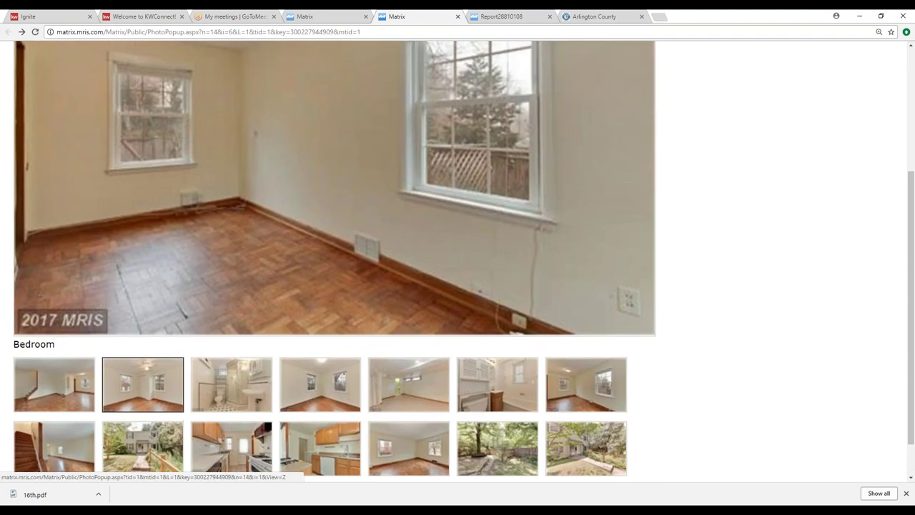
{"action": "left_click", "coordinate": [138, 447]}
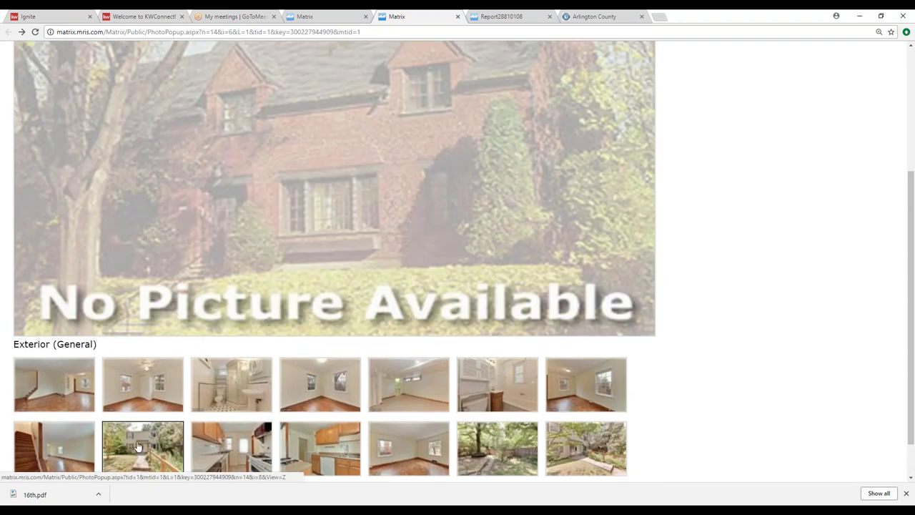
{"action": "left_click", "coordinate": [150, 446]}
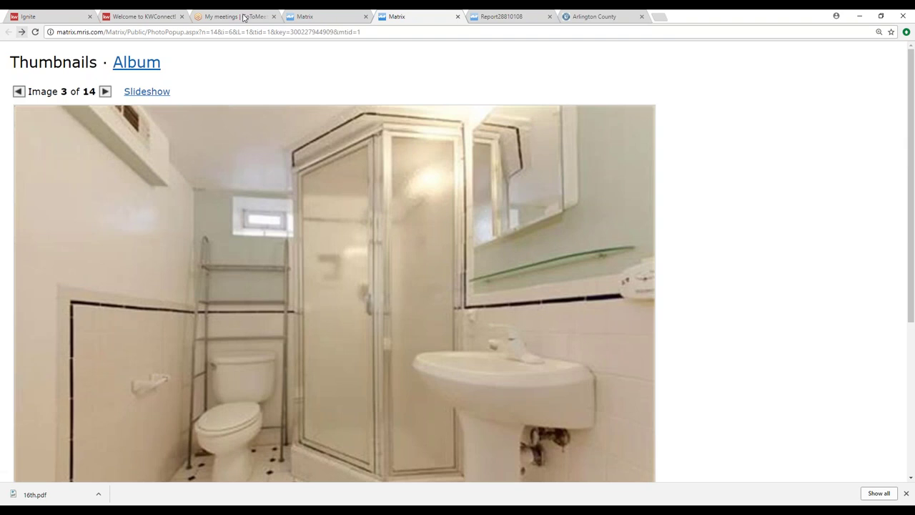
{"action": "left_click", "coordinate": [323, 17]}
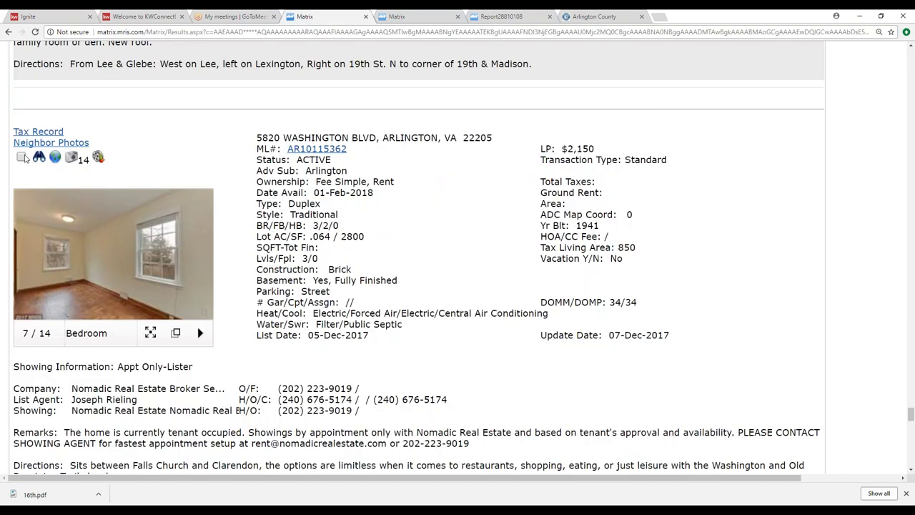
{"action": "scroll", "coordinate": [189, 291], "scroll_direction": "down", "scroll_amount": 11}
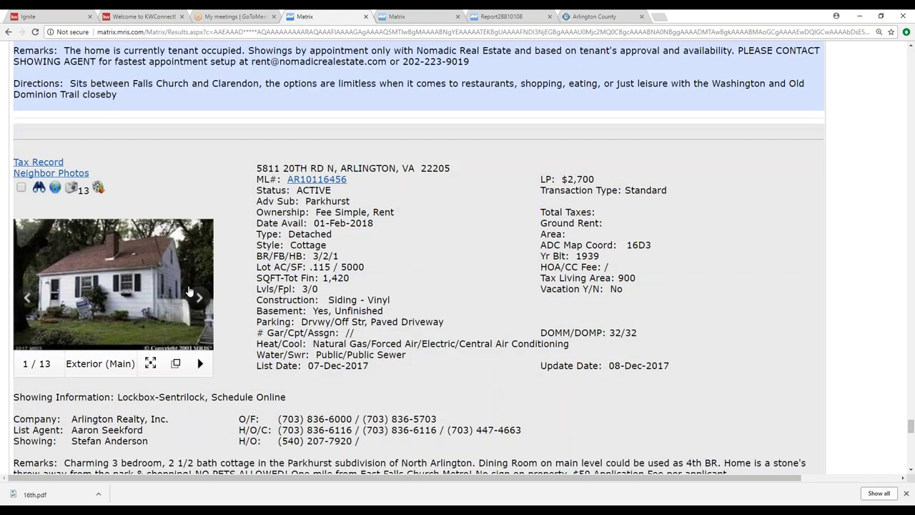
{"action": "scroll", "coordinate": [189, 291], "scroll_direction": "down", "scroll_amount": 7}
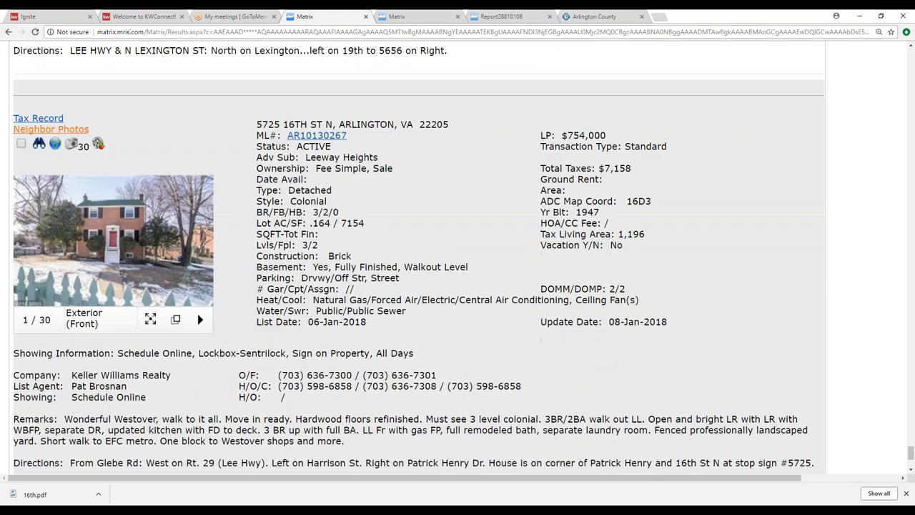
{"action": "left_click", "coordinate": [20, 144]}
{"action": "scroll", "coordinate": [21, 144], "scroll_direction": "down", "scroll_amount": 3}
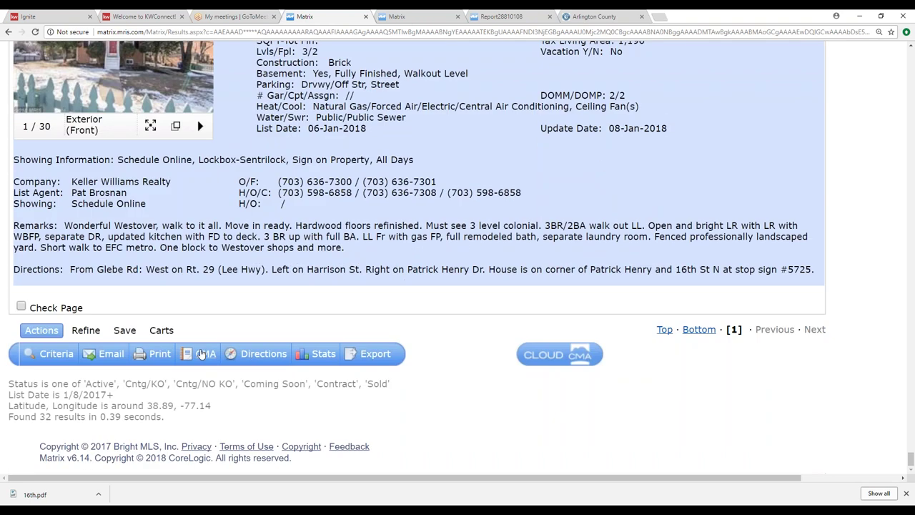
Step: Add the 9 checked listings to the 'Care, Seller' cart
{"action": "left_click", "coordinate": [162, 330]}
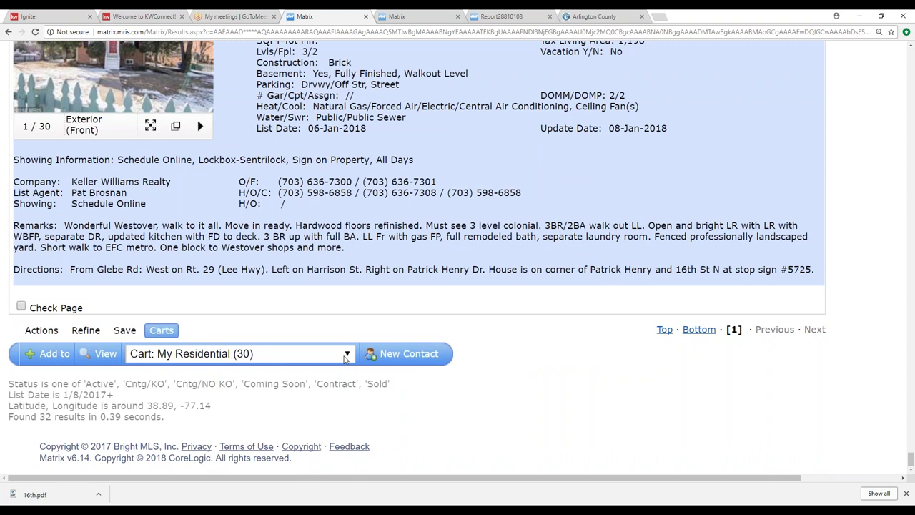
{"action": "left_click", "coordinate": [347, 354]}
{"action": "mouse_move", "coordinate": [351, 230]}
{"action": "left_mouse_down"}
{"action": "mouse_move", "coordinate": [352, 318]}
{"action": "mouse_move", "coordinate": [350, 236]}
{"action": "left_mouse_up"}
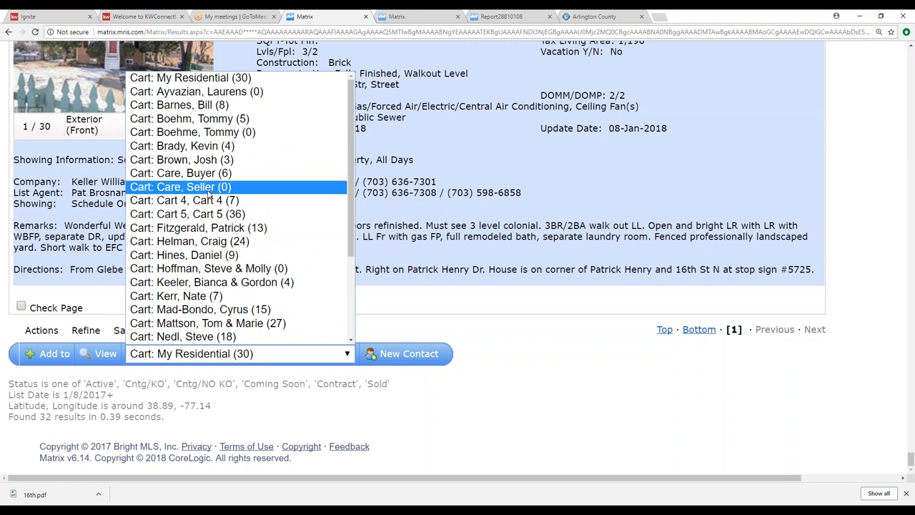
{"action": "left_click", "coordinate": [209, 189]}
{"action": "left_click", "coordinate": [56, 353]}
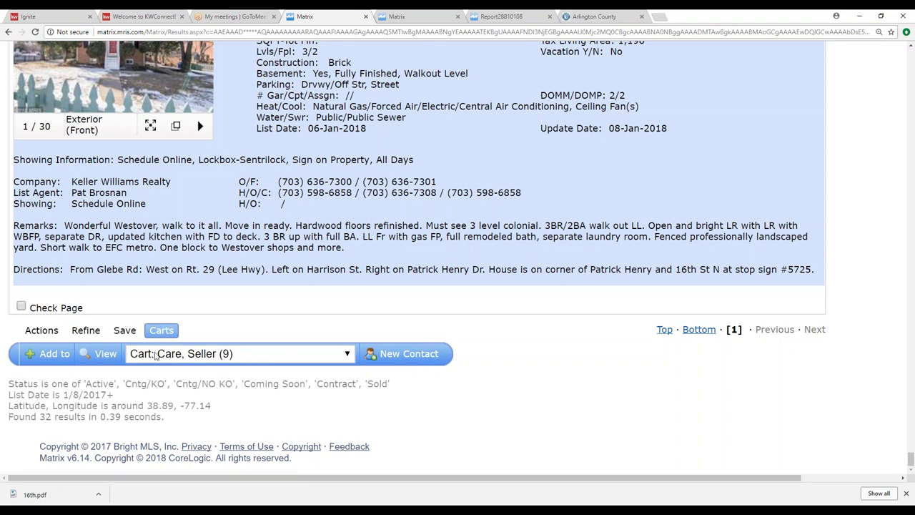
{"action": "scroll", "coordinate": [339, 365], "scroll_direction": "up", "scroll_amount": 15}
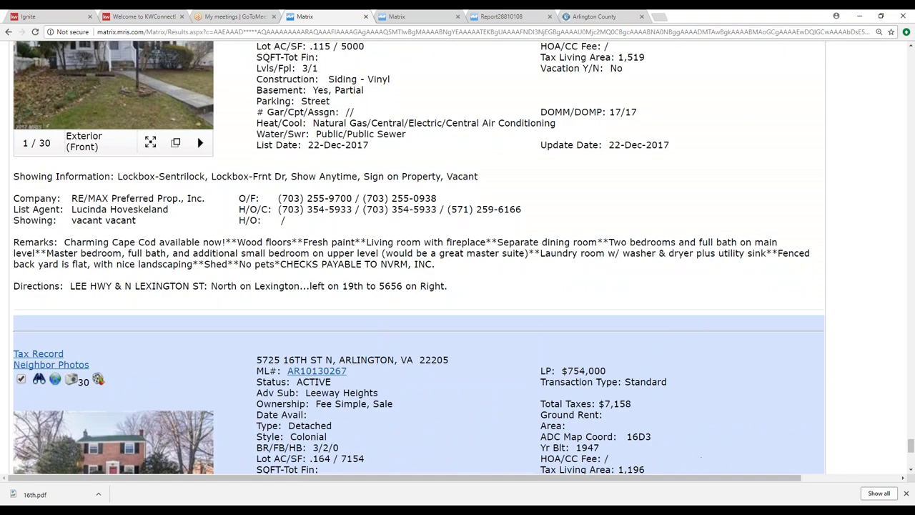
{"action": "scroll", "coordinate": [317, 227], "scroll_direction": "up", "scroll_amount": 15}
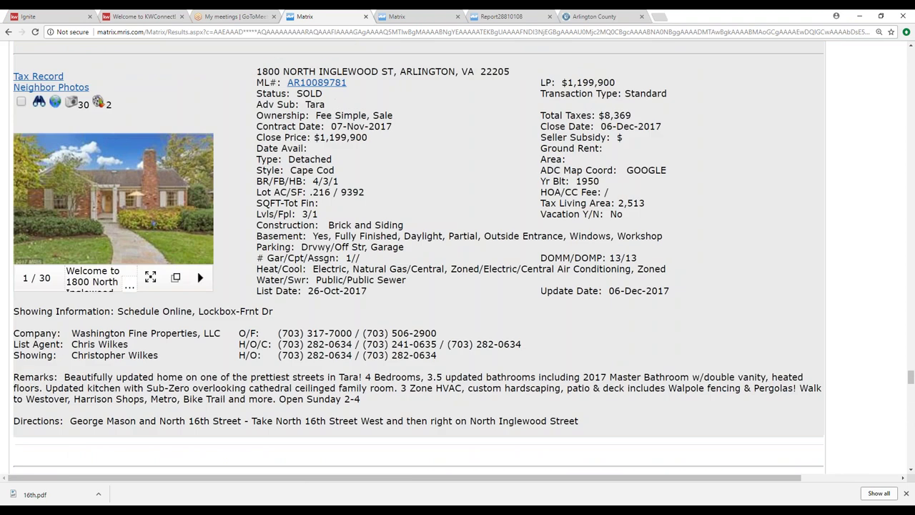
{"action": "scroll", "coordinate": [910, 70], "scroll_direction": "up", "scroll_amount": 15}
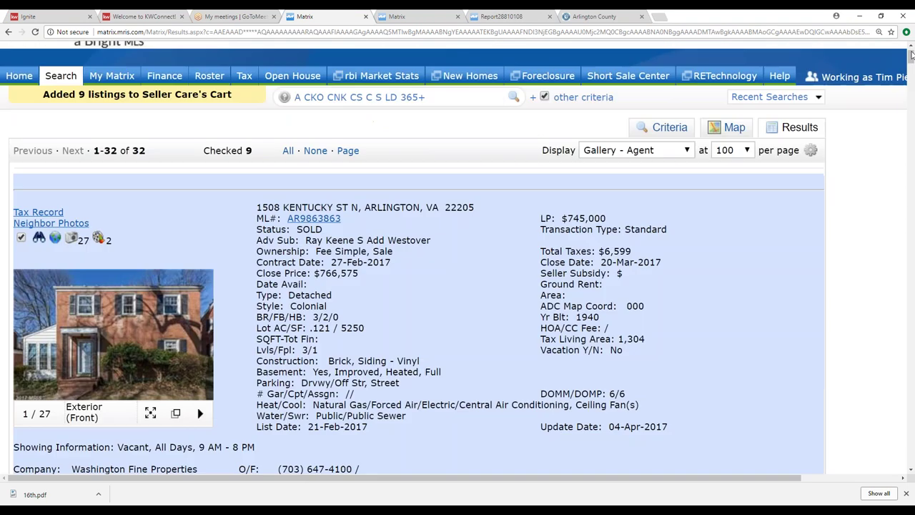
Step: Open the Contacts list from the My Matrix menu
{"action": "scroll", "coordinate": [910, 55], "scroll_direction": "up", "scroll_amount": 1}
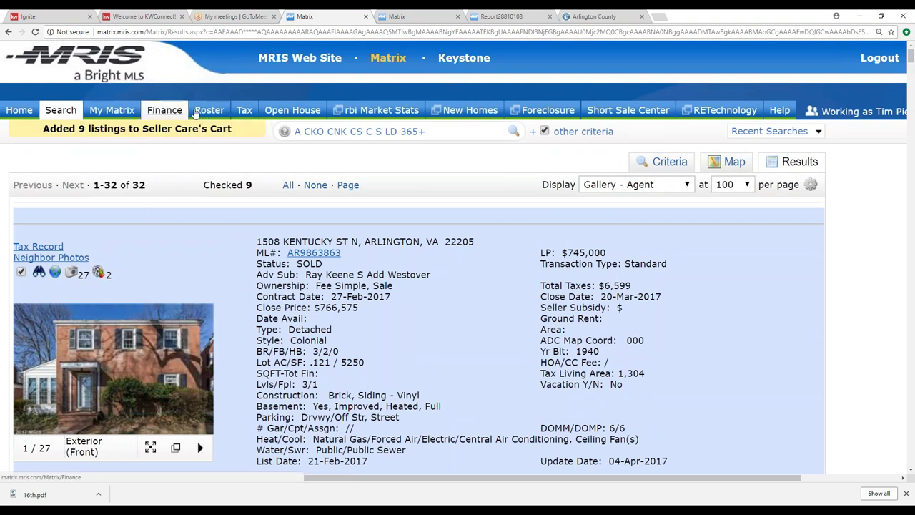
{"action": "mouse_move", "coordinate": [111, 113]}
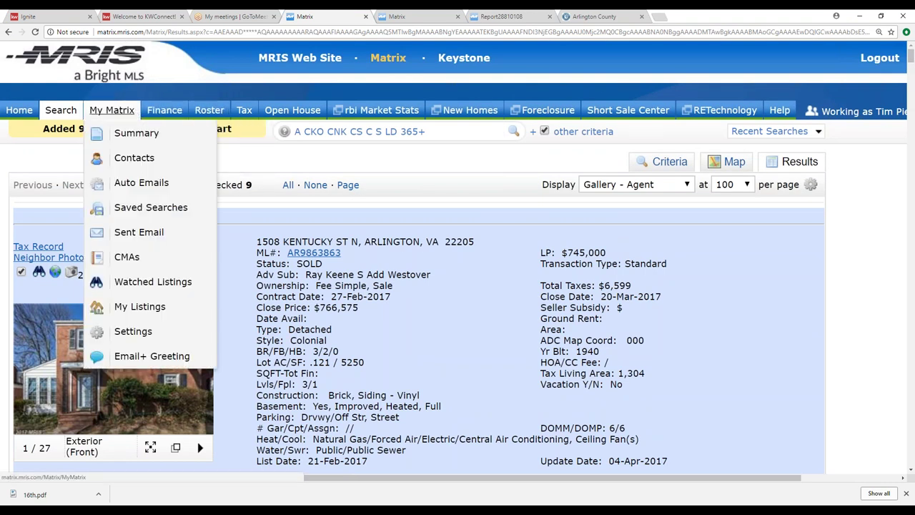
{"action": "left_click", "coordinate": [126, 158]}
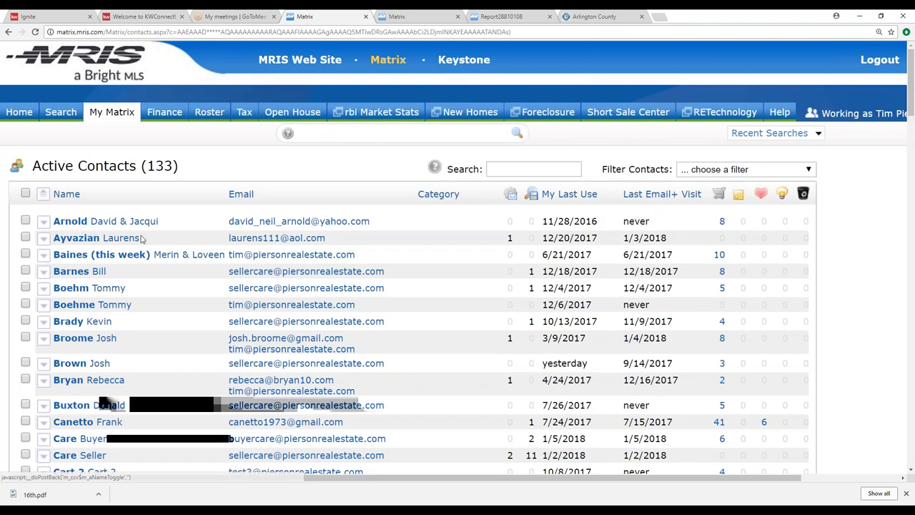
{"action": "scroll", "coordinate": [187, 393], "scroll_direction": "down", "scroll_amount": 1}
{"action": "scroll", "coordinate": [188, 392], "scroll_direction": "down", "scroll_amount": 20}
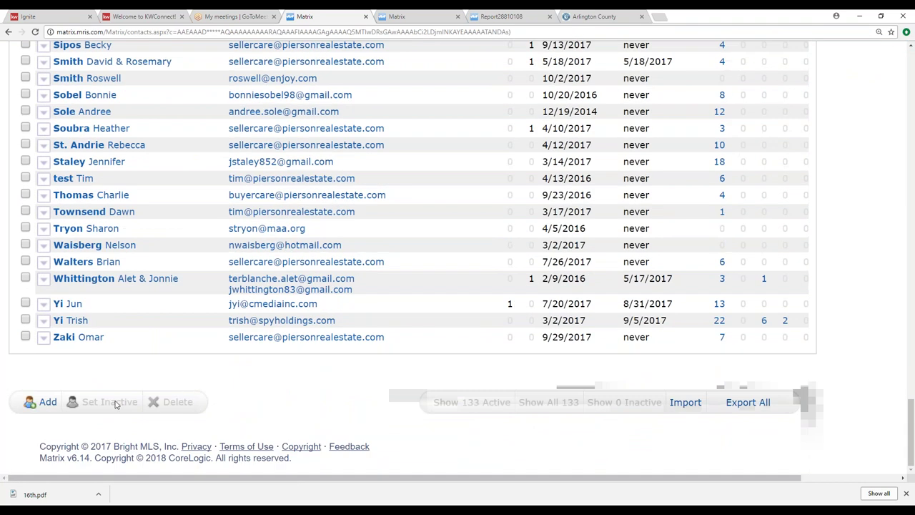
Step: Start a new contact, cancel it, and return to the top of the 133-contact list
{"action": "left_click", "coordinate": [44, 401]}
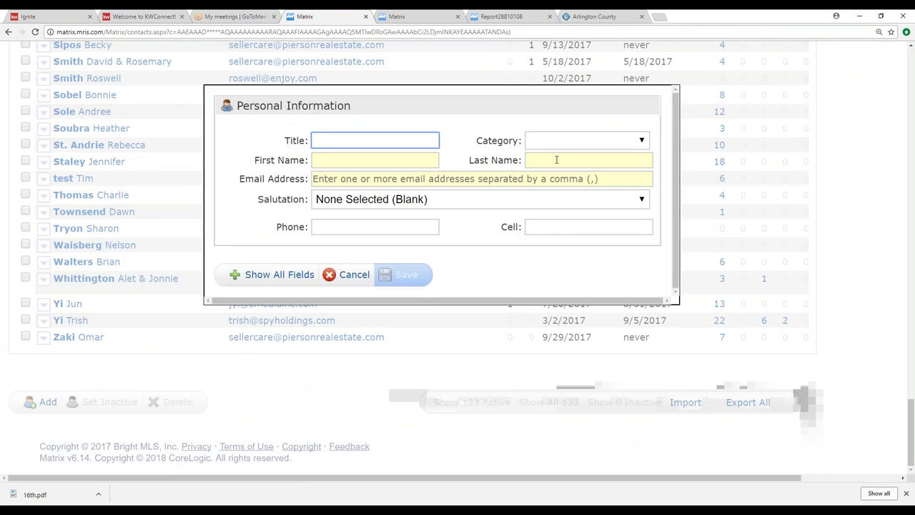
{"action": "left_click", "coordinate": [351, 274]}
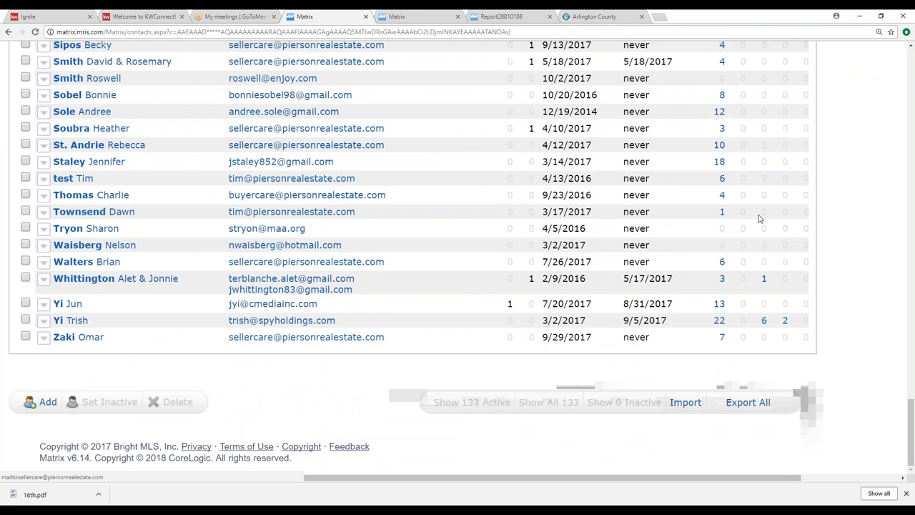
{"action": "scroll", "coordinate": [868, 239], "scroll_direction": "up", "scroll_amount": 20}
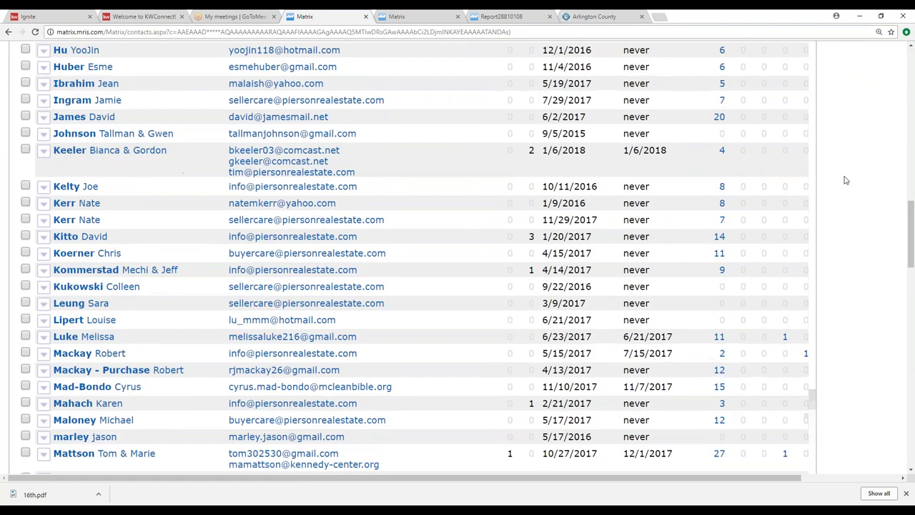
{"action": "scroll", "coordinate": [910, 222], "scroll_direction": "up", "scroll_amount": 15}
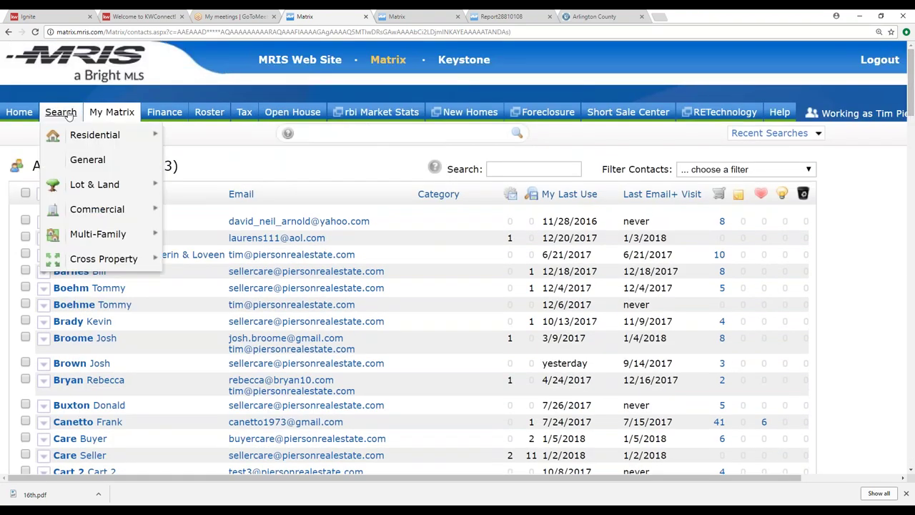
Step: Go to the main search page and open the My Residential cart listings
{"action": "left_click", "coordinate": [62, 113]}
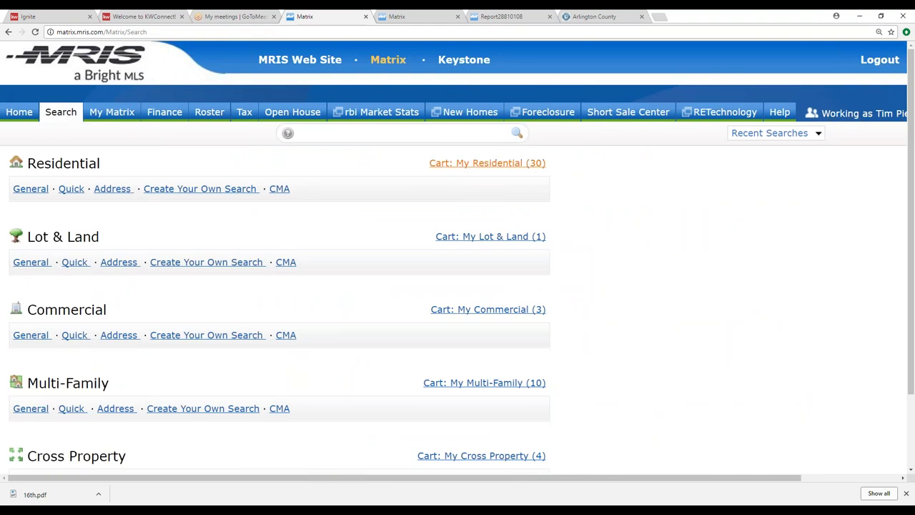
{"action": "left_click", "coordinate": [482, 164]}
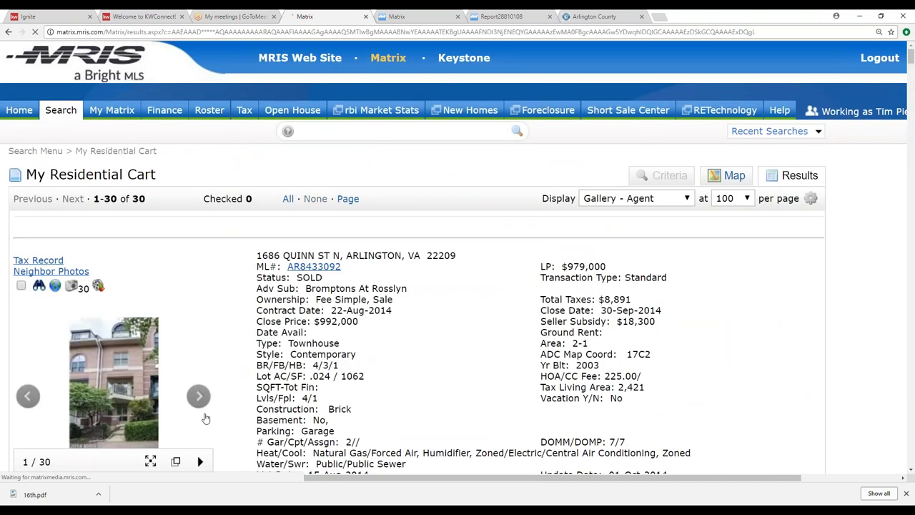
{"action": "scroll", "coordinate": [175, 423], "scroll_direction": "down", "scroll_amount": 20}
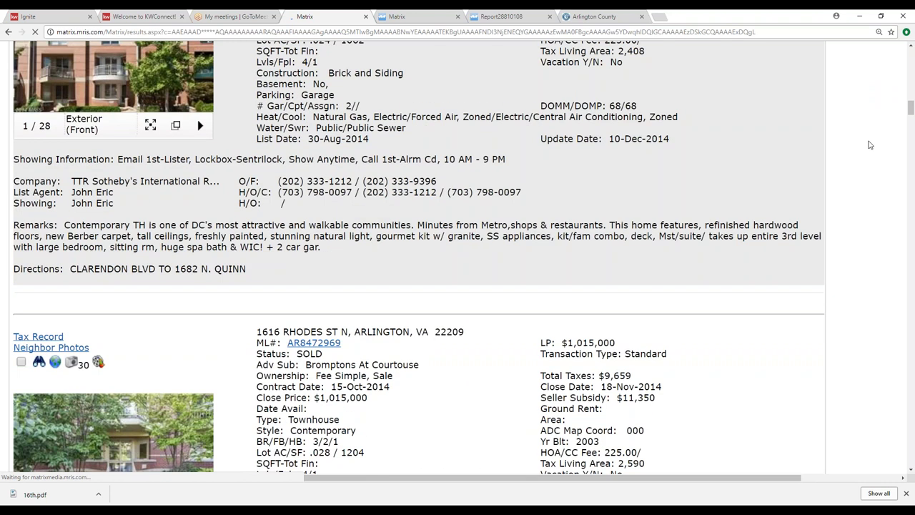
{"action": "left_click_drag", "start_coordinate": [911, 108], "coordinate": [910, 458]}
Step: Browse the saved carts list, loading more carts, and close it unchanged
{"action": "left_click", "coordinate": [161, 352]}
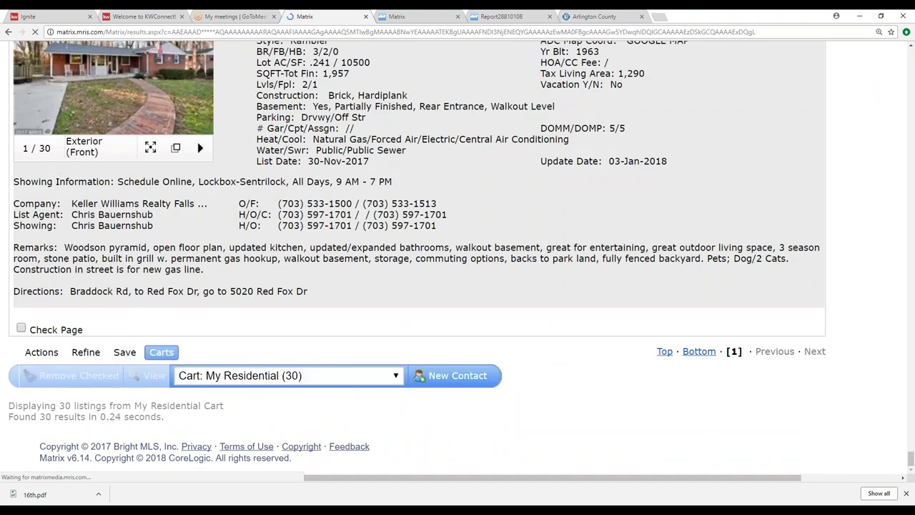
{"action": "left_click", "coordinate": [395, 375]}
{"action": "scroll", "coordinate": [397, 360], "scroll_direction": "down", "scroll_amount": 3}
{"action": "scroll", "coordinate": [398, 359], "scroll_direction": "up", "scroll_amount": 3}
{"action": "scroll", "coordinate": [400, 354], "scroll_direction": "down", "scroll_amount": 3}
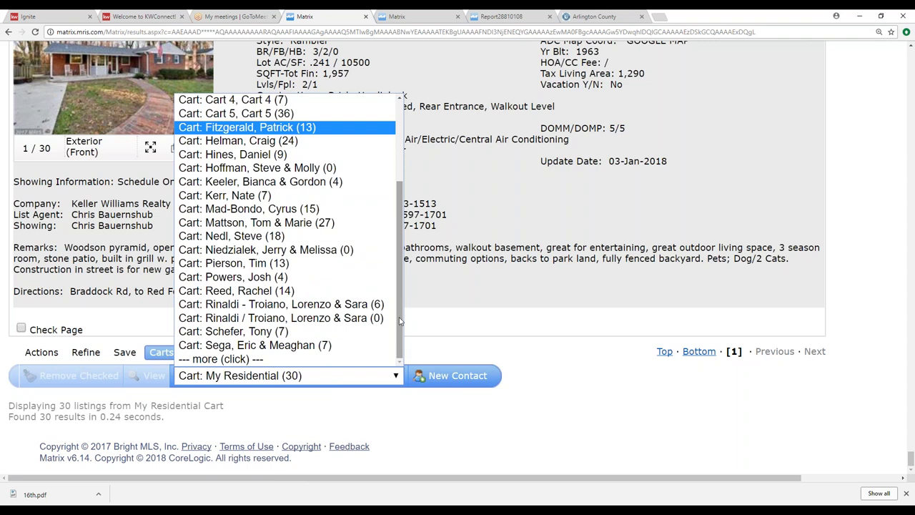
{"action": "left_click", "coordinate": [216, 361]}
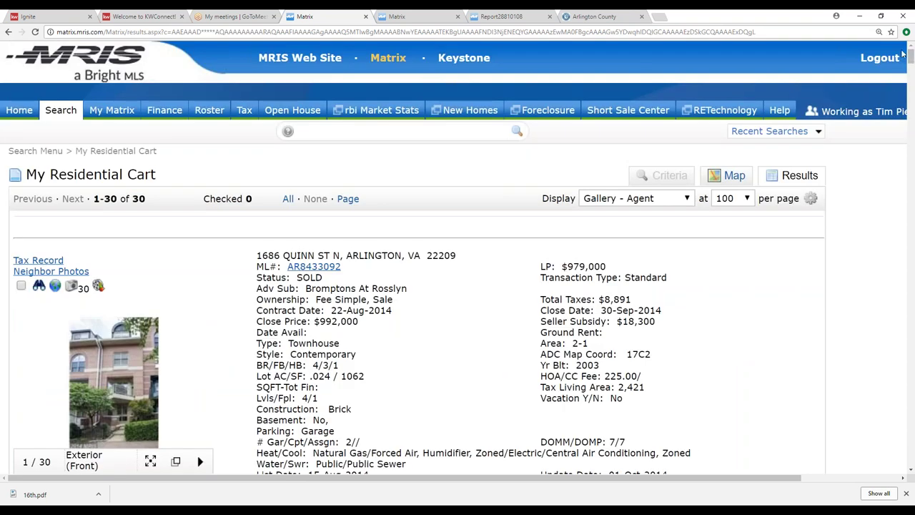
{"action": "left_click_drag", "start_coordinate": [910, 55], "coordinate": [911, 473]}
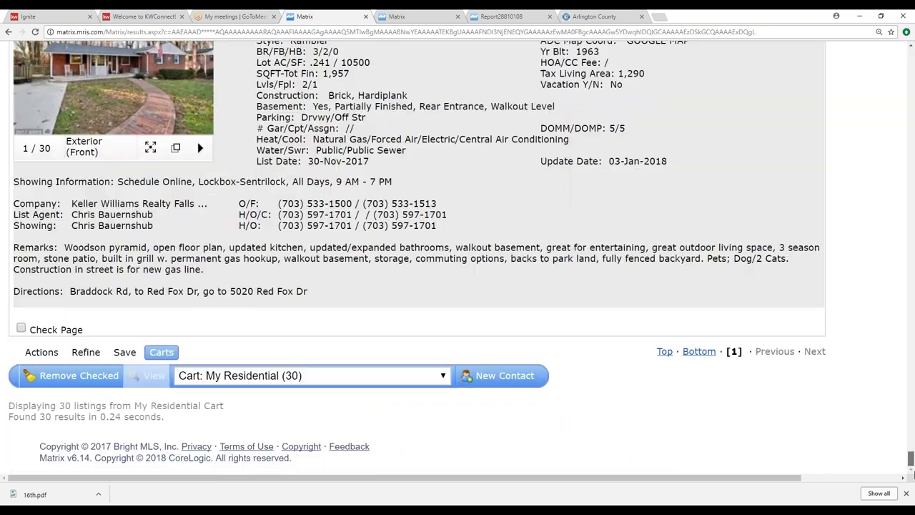
{"action": "left_click", "coordinate": [442, 373]}
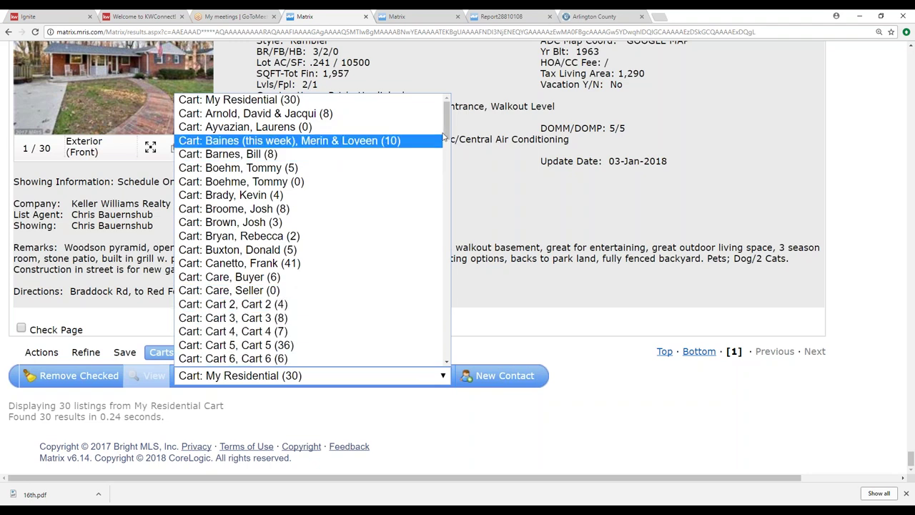
{"action": "left_click_drag", "start_coordinate": [447, 131], "coordinate": [449, 138]}
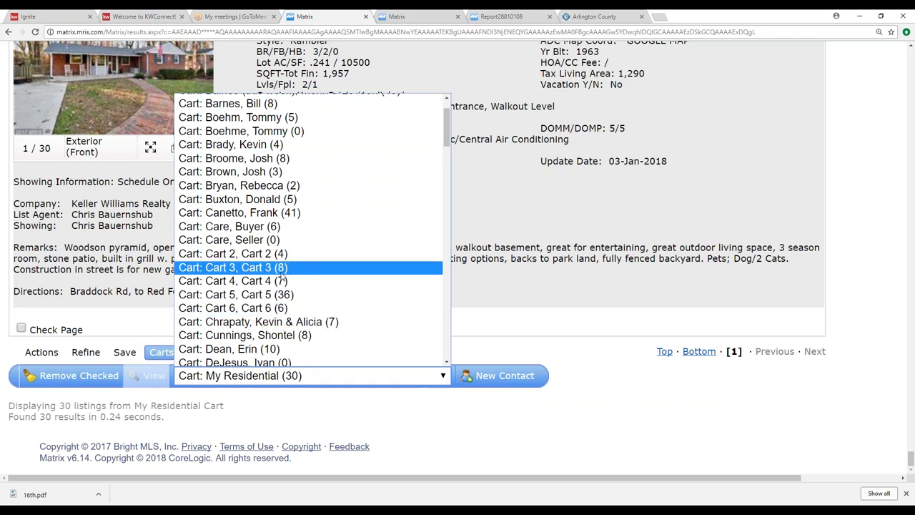
{"action": "mouse_move", "coordinate": [448, 140]}
{"action": "left_mouse_down"}
{"action": "mouse_move", "coordinate": [447, 166]}
{"action": "mouse_move", "coordinate": [448, 142]}
{"action": "left_mouse_up"}
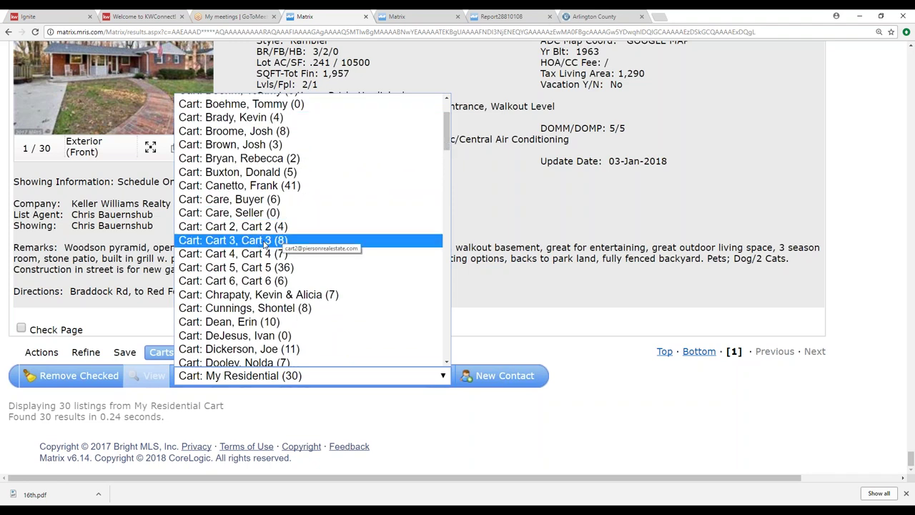
{"action": "left_click_drag", "start_coordinate": [447, 138], "coordinate": [447, 239]}
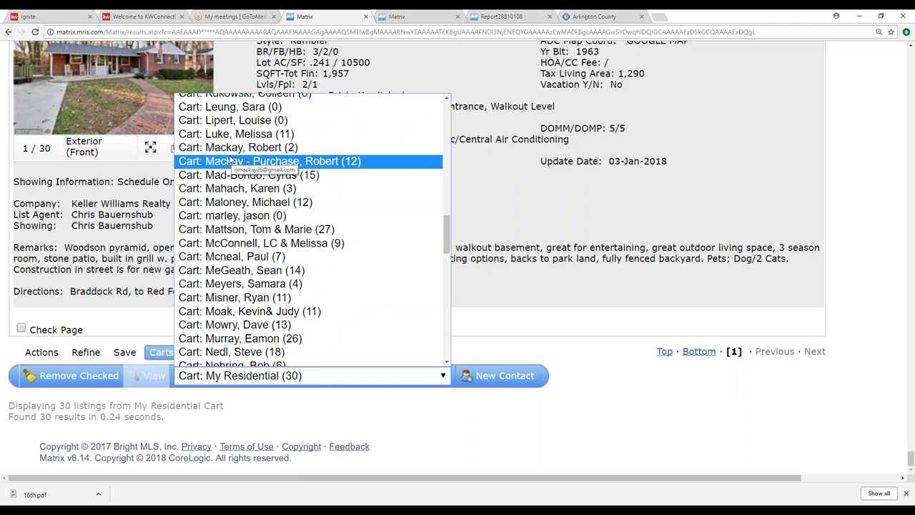
{"action": "left_click", "coordinate": [491, 211]}
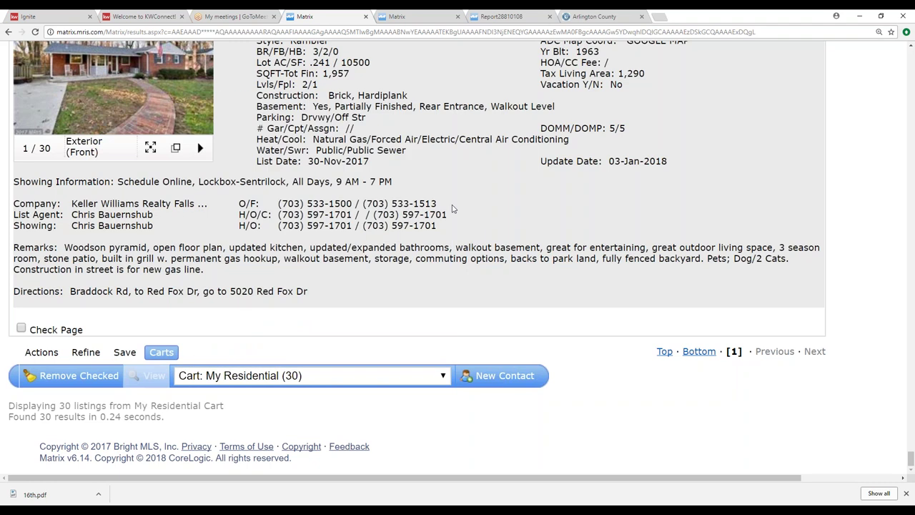
Step: Select the buyer contact's cart and view its 6 saved listings
{"action": "scroll", "coordinate": [712, 172], "scroll_direction": "up", "scroll_amount": 3}
{"action": "scroll", "coordinate": [712, 172], "scroll_direction": "up", "scroll_amount": 3}
{"action": "scroll", "coordinate": [553, 260], "scroll_direction": "down", "scroll_amount": 5}
{"action": "left_click", "coordinate": [443, 376]}
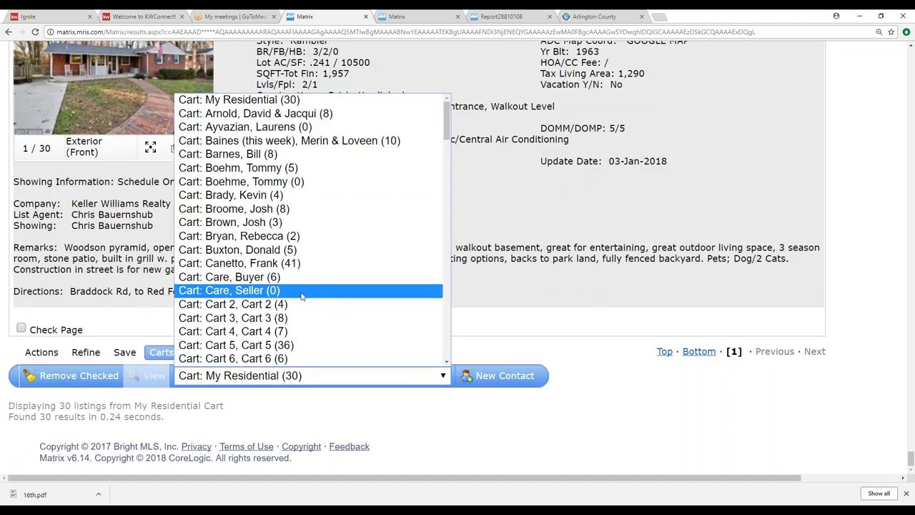
{"action": "left_click", "coordinate": [256, 280]}
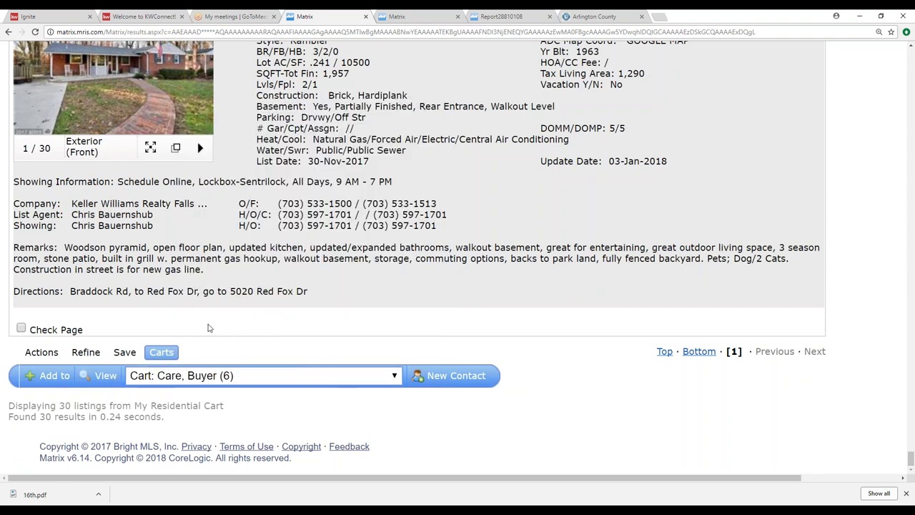
{"action": "left_click", "coordinate": [104, 377]}
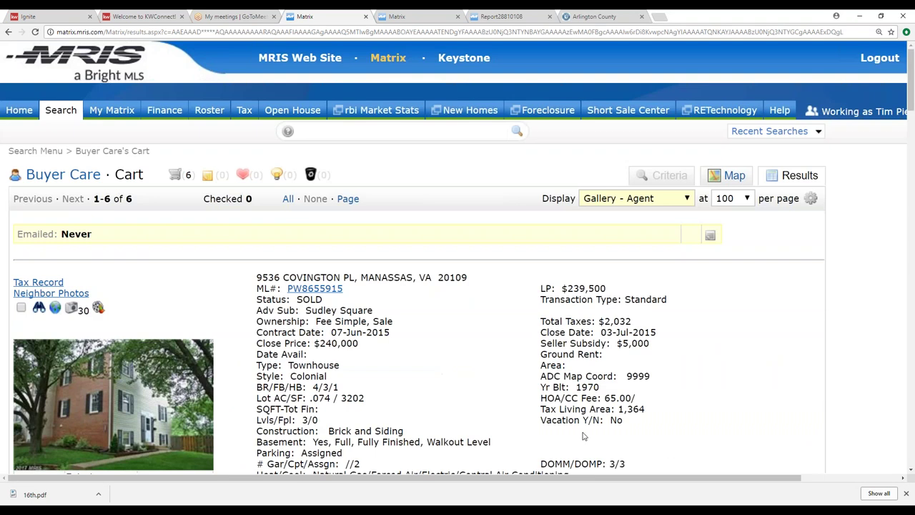
Step: Switch to the seller contact's cart and review its listings
{"action": "left_click_drag", "start_coordinate": [911, 80], "coordinate": [911, 465]}
{"action": "left_click", "coordinate": [446, 379]}
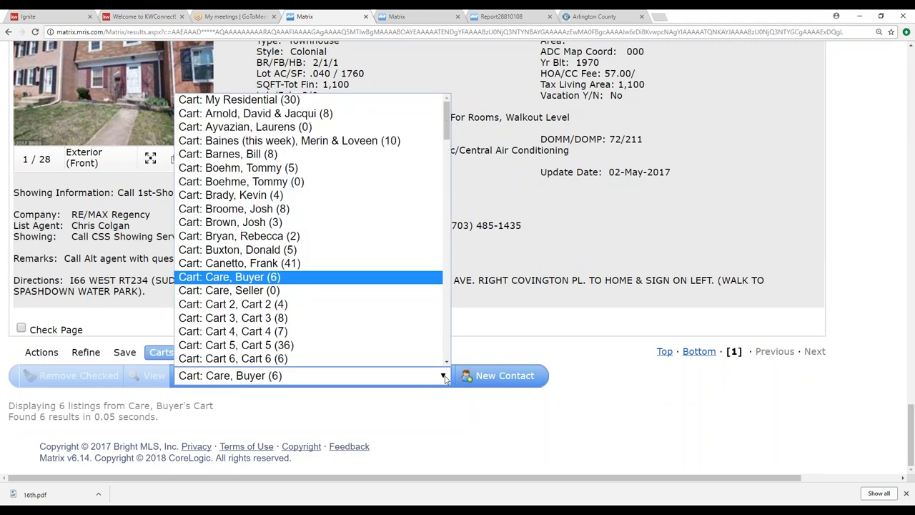
{"action": "left_click", "coordinate": [256, 290]}
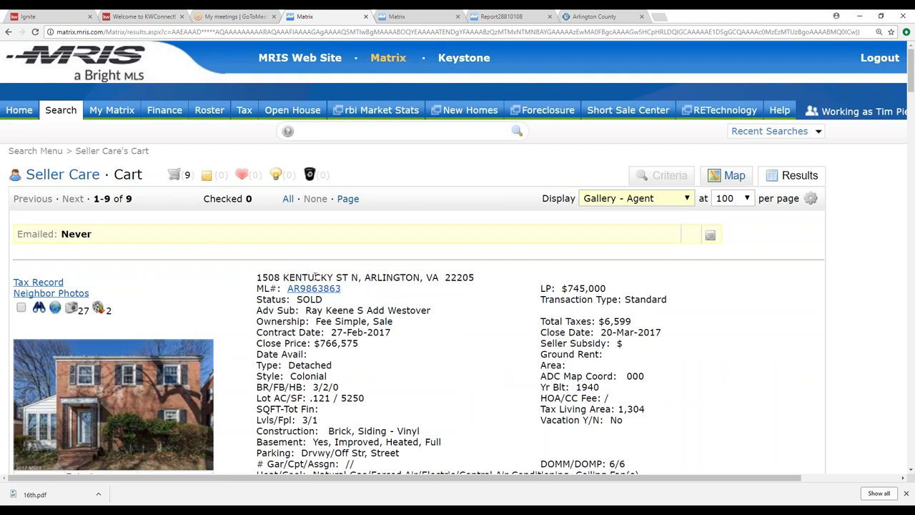
{"action": "scroll", "coordinate": [207, 256], "scroll_direction": "down", "scroll_amount": 13}
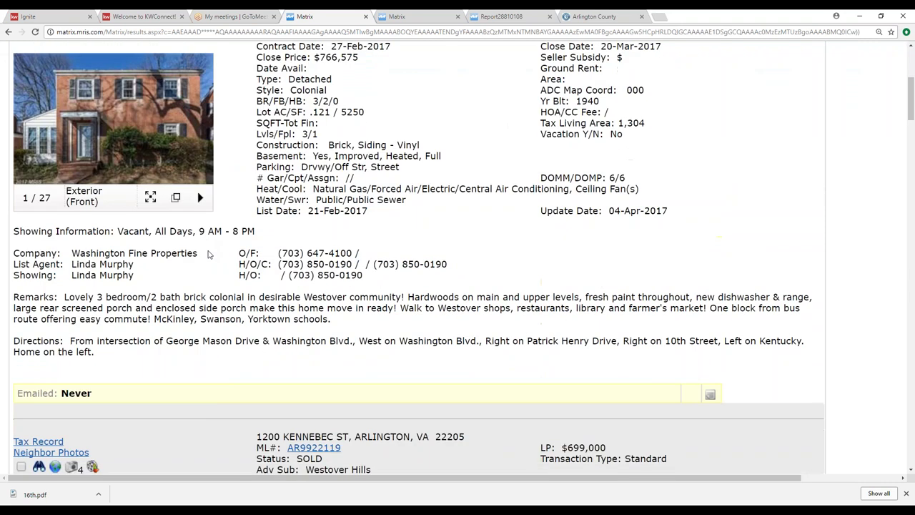
{"action": "scroll", "coordinate": [207, 261], "scroll_direction": "up", "scroll_amount": 15}
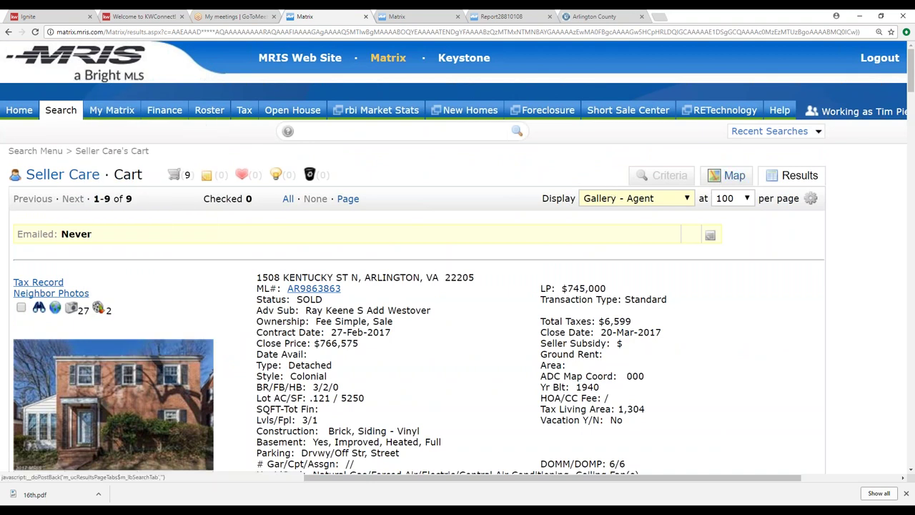
Step: Go back five pages to the 32-listing search results gallery with 9 checked
{"action": "left_click", "coordinate": [9, 32]}
{"action": "left_click", "coordinate": [8, 32]}
{"action": "left_click", "coordinate": [9, 32]}
{"action": "left_click", "coordinate": [8, 33]}
{"action": "left_click", "coordinate": [8, 32]}
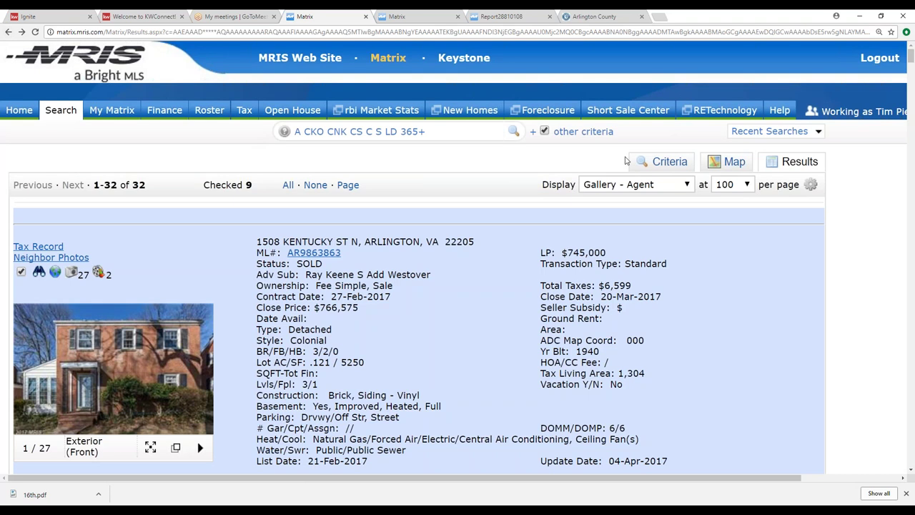
Step: Enter 3 in the Levels field of the search criteria
{"action": "left_click", "coordinate": [642, 162]}
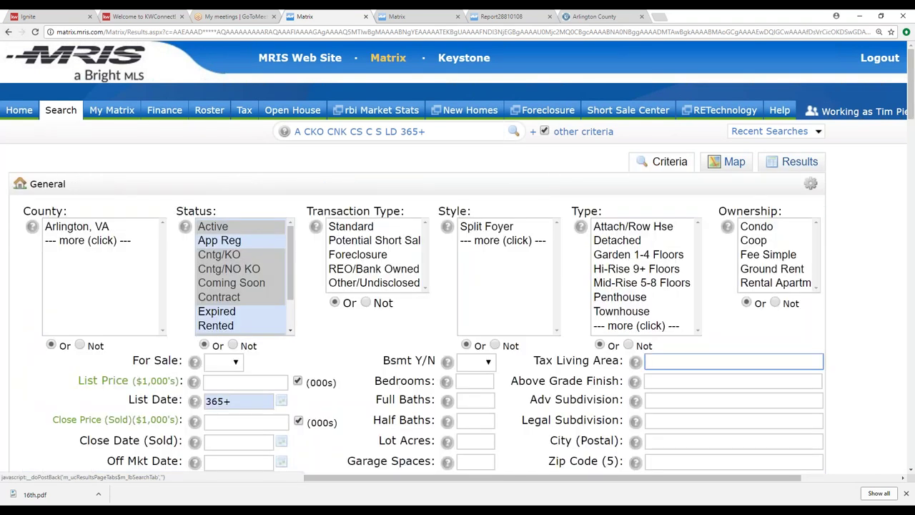
{"action": "scroll", "coordinate": [312, 316], "scroll_direction": "down", "scroll_amount": 3}
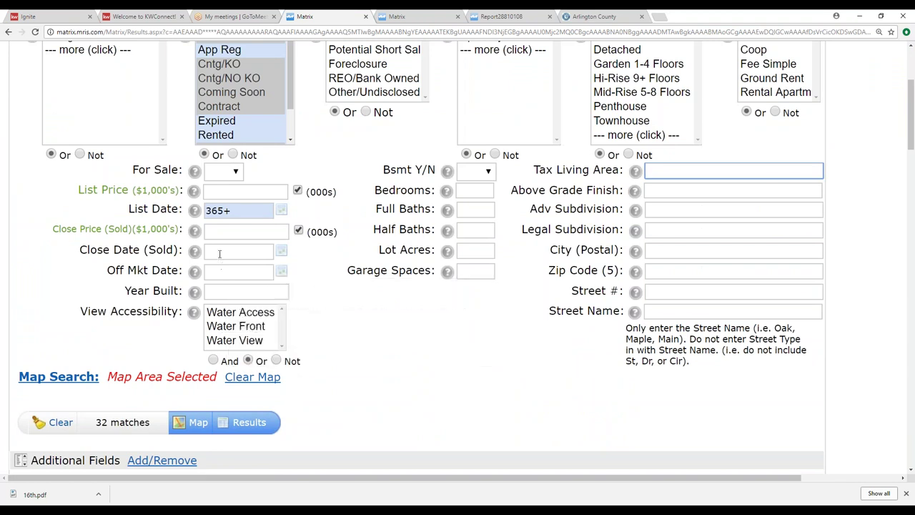
{"action": "scroll", "coordinate": [260, 314], "scroll_direction": "down", "scroll_amount": 3}
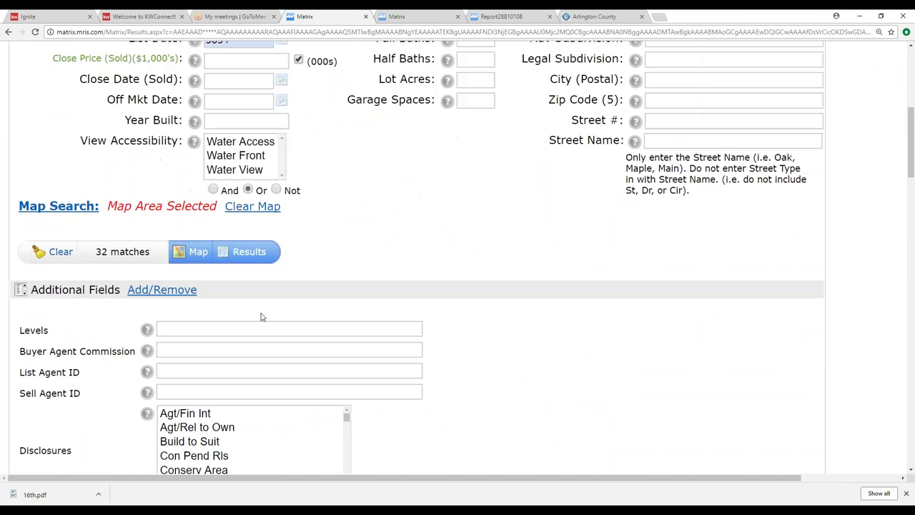
{"action": "left_click", "coordinate": [180, 305]}
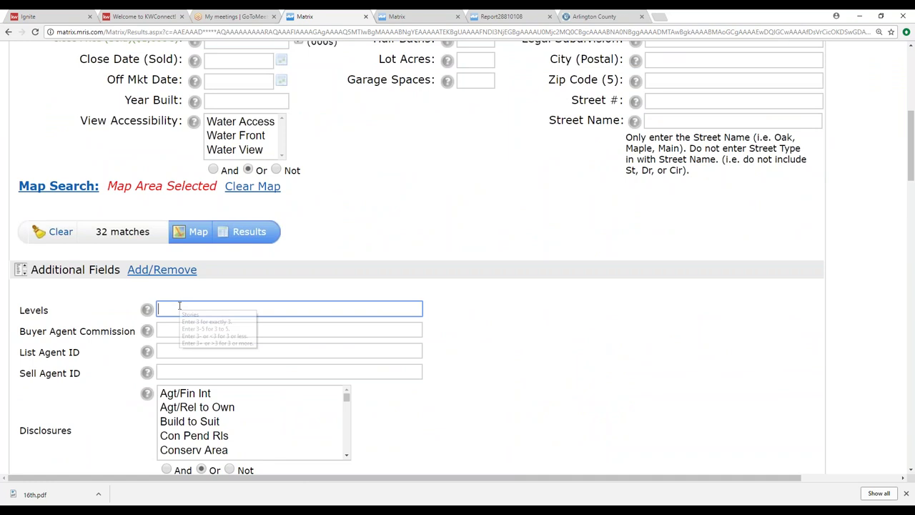
{"action": "type", "text": "3"}
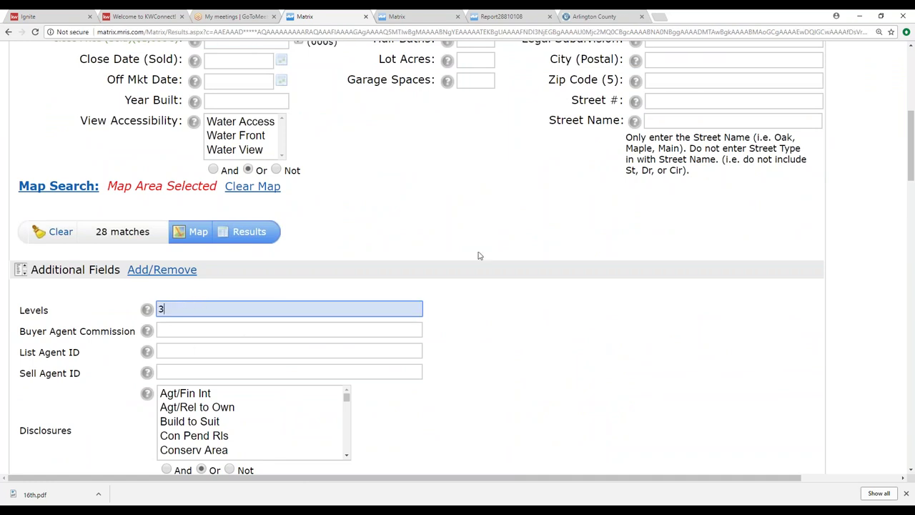
Step: Restrict the property type to Detached and show the 26 matches on the map
{"action": "scroll", "coordinate": [490, 247], "scroll_direction": "up", "scroll_amount": 2}
{"action": "scroll", "coordinate": [489, 249], "scroll_direction": "up", "scroll_amount": 2}
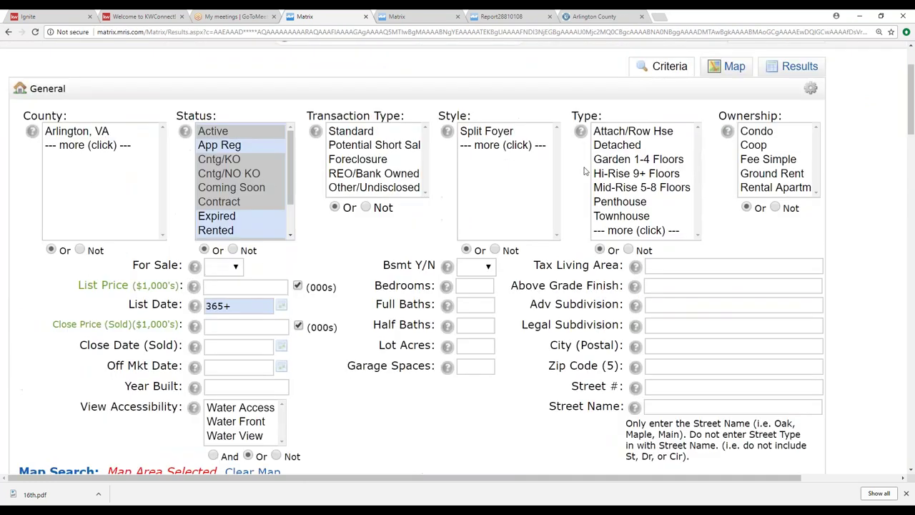
{"action": "left_click", "coordinate": [625, 146]}
{"action": "scroll", "coordinate": [339, 242], "scroll_direction": "down", "scroll_amount": 2}
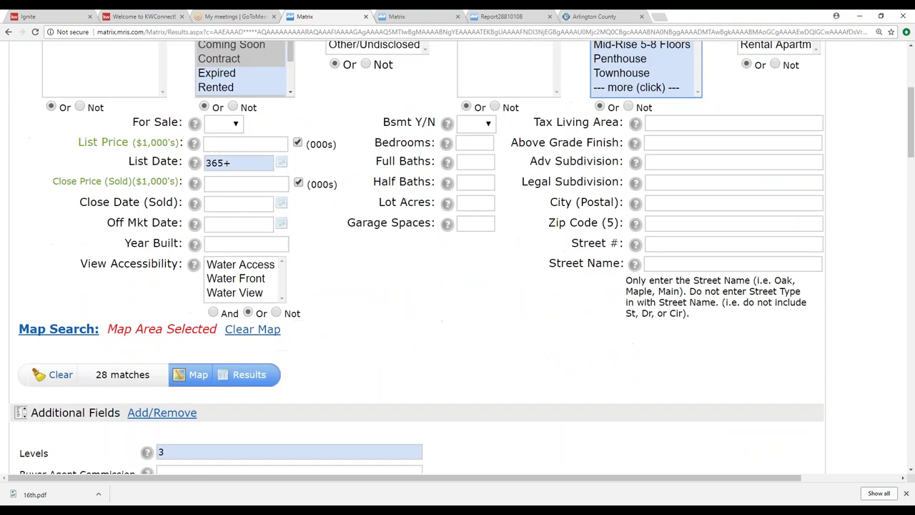
{"action": "scroll", "coordinate": [496, 317], "scroll_direction": "up", "scroll_amount": 2}
{"action": "scroll", "coordinate": [496, 317], "scroll_direction": "down", "scroll_amount": 2}
{"action": "scroll", "coordinate": [477, 317], "scroll_direction": "down", "scroll_amount": 3}
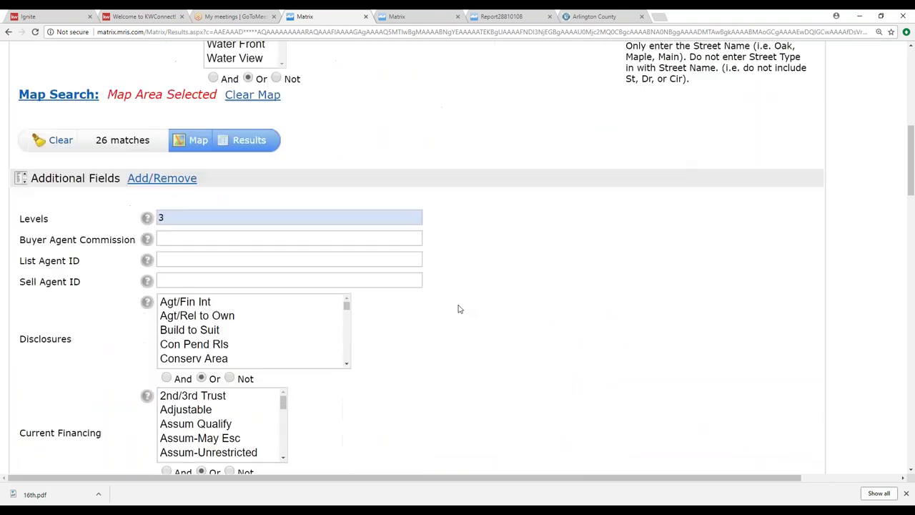
{"action": "left_click", "coordinate": [196, 135]}
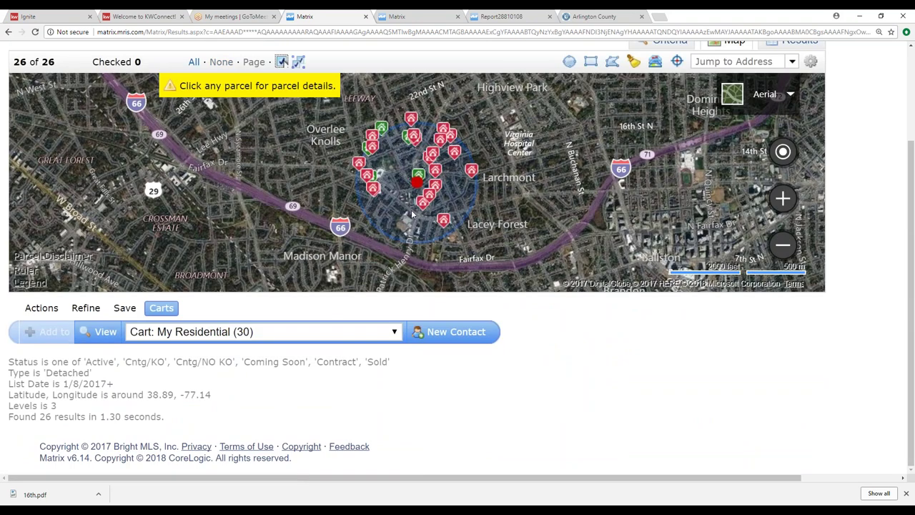
Step: Draw a small radius search area near 20th St N
{"action": "left_click", "coordinate": [569, 61]}
{"action": "scroll", "coordinate": [417, 140], "scroll_direction": "down", "scroll_amount": 1}
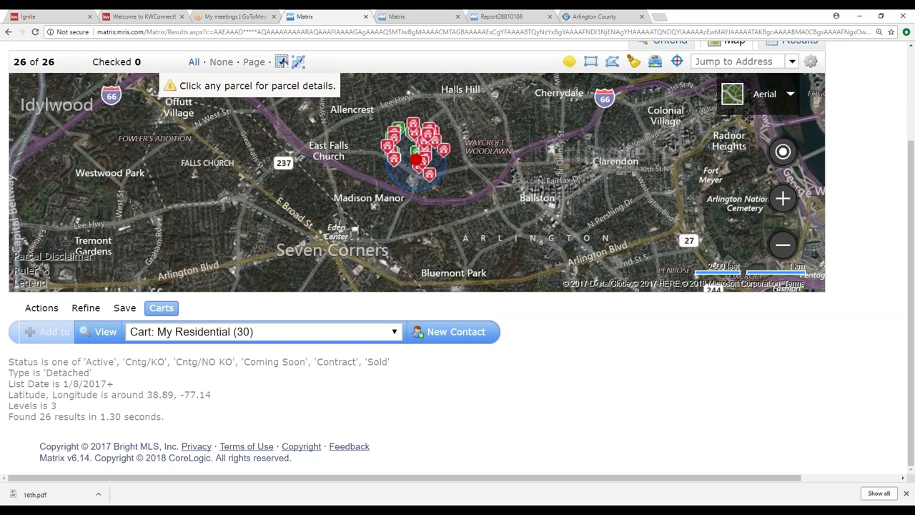
{"action": "scroll", "coordinate": [421, 124], "scroll_direction": "up", "scroll_amount": 2}
{"action": "scroll", "coordinate": [421, 125], "scroll_direction": "up", "scroll_amount": 2}
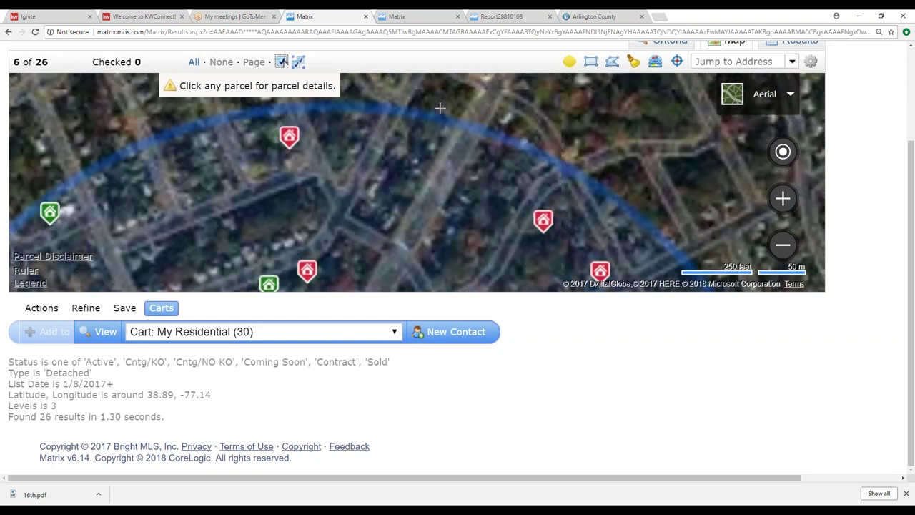
{"action": "left_click_drag", "start_coordinate": [448, 99], "coordinate": [462, 199]}
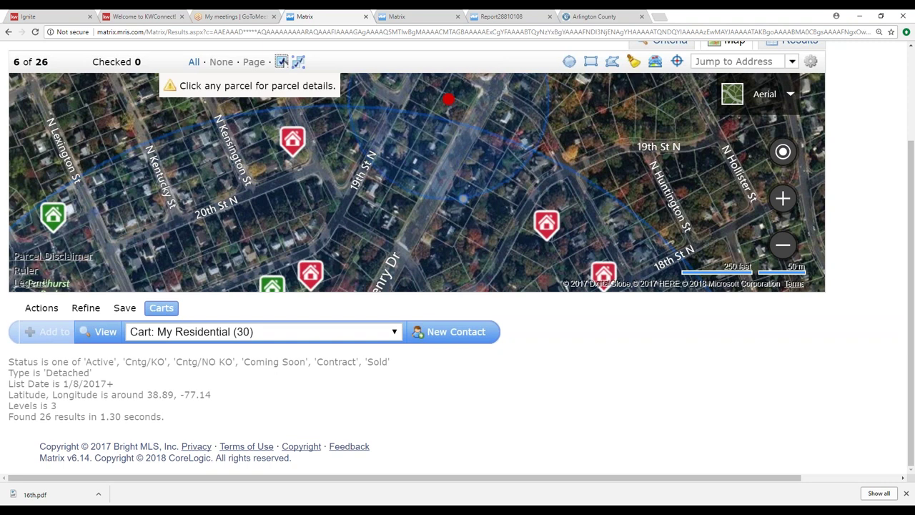
{"action": "left_click_drag", "start_coordinate": [587, 121], "coordinate": [699, 230]}
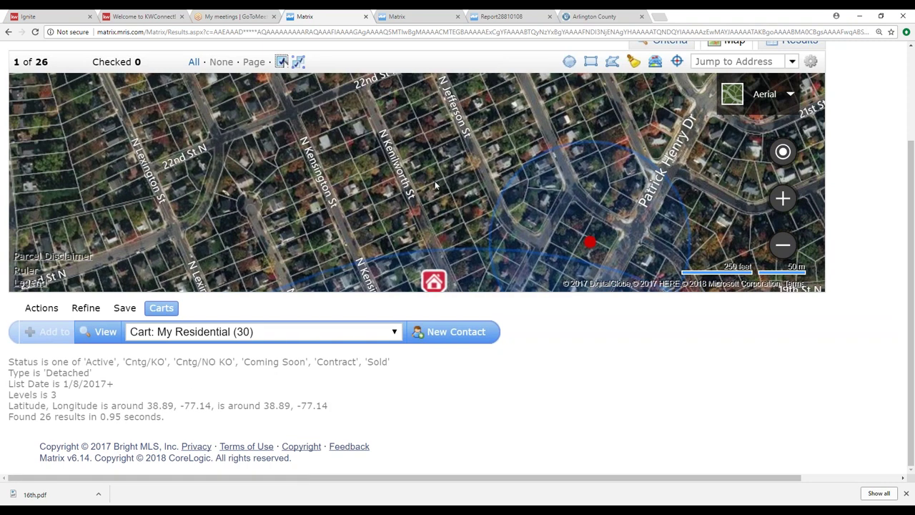
Step: Draw a second, larger shape around the subject, expanding the results to 51 listings
{"action": "scroll", "coordinate": [425, 181], "scroll_direction": "up", "scroll_amount": 2}
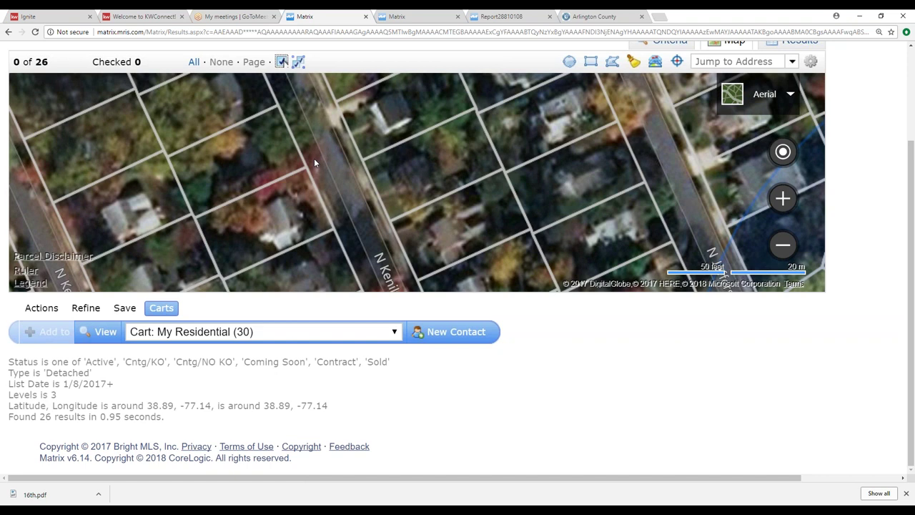
{"action": "scroll", "coordinate": [300, 168], "scroll_direction": "down", "scroll_amount": 4}
{"action": "scroll", "coordinate": [293, 172], "scroll_direction": "down", "scroll_amount": 2}
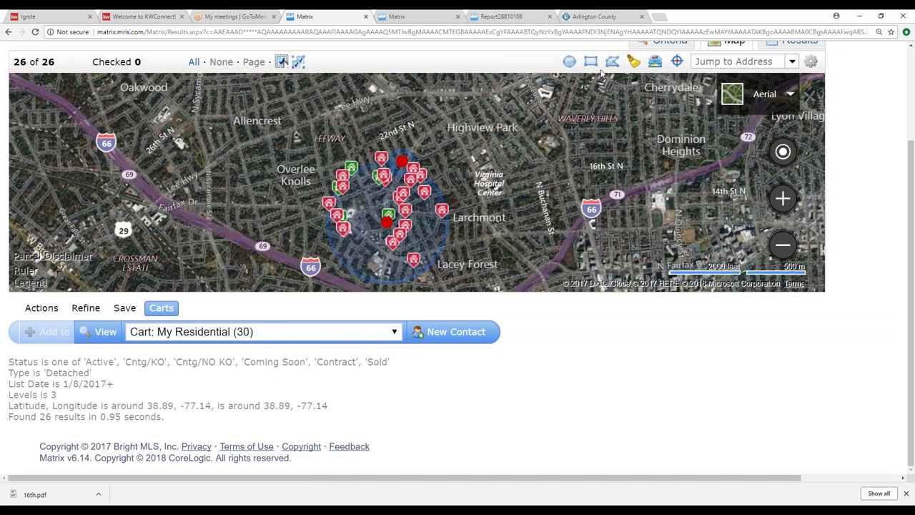
{"action": "left_click", "coordinate": [326, 215]}
{"action": "left_click", "coordinate": [275, 138]}
{"action": "left_click", "coordinate": [397, 222]}
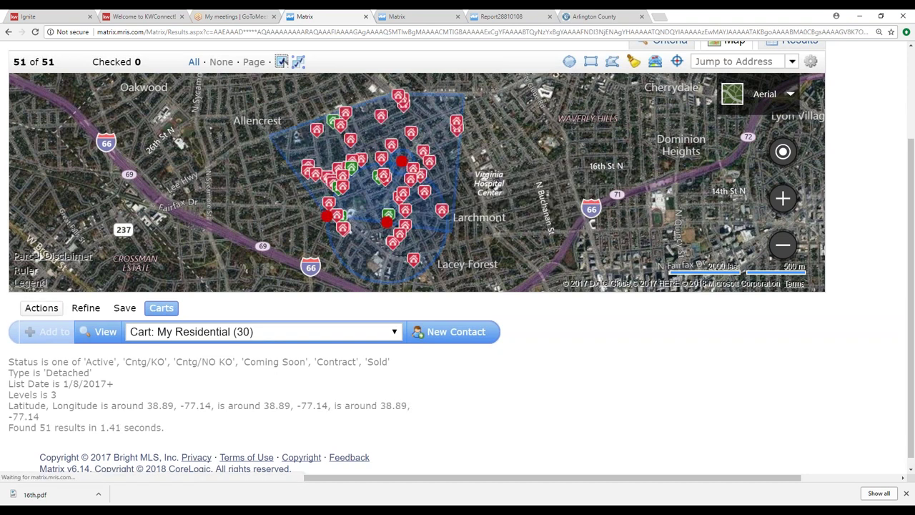
{"action": "scroll", "coordinate": [229, 281], "scroll_direction": "up", "scroll_amount": 3}
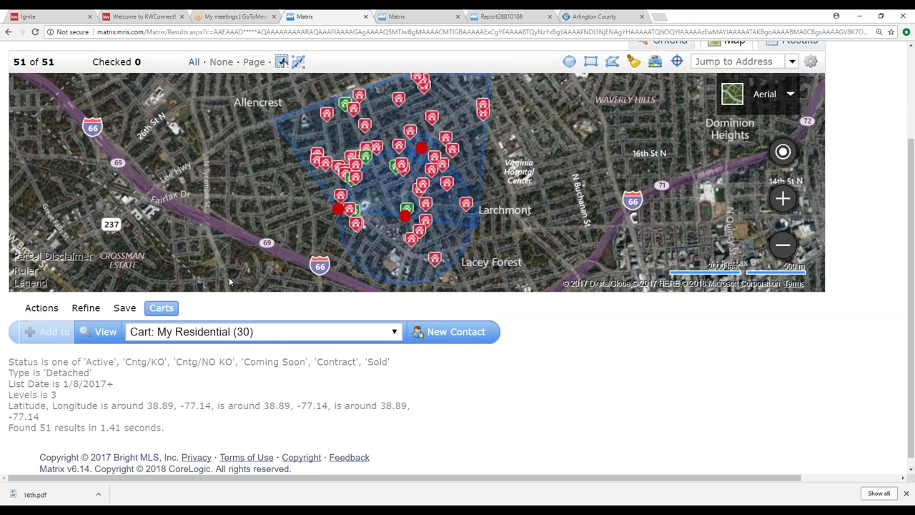
{"action": "scroll", "coordinate": [230, 281], "scroll_direction": "down", "scroll_amount": 3}
{"action": "left_click", "coordinate": [86, 308]}
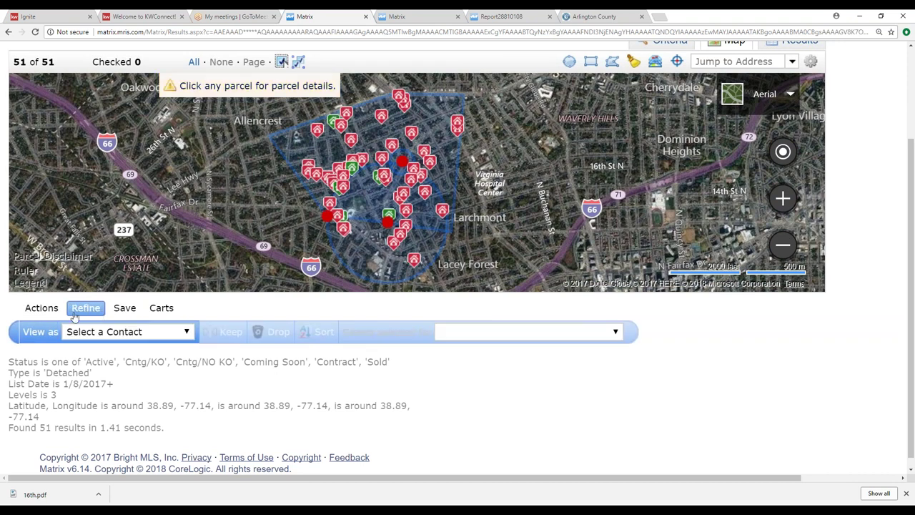
Step: Add a List Price range of 650-850 to the criteria and show the 18 matching listings
{"action": "left_click", "coordinate": [47, 311]}
{"action": "left_click", "coordinate": [47, 332]}
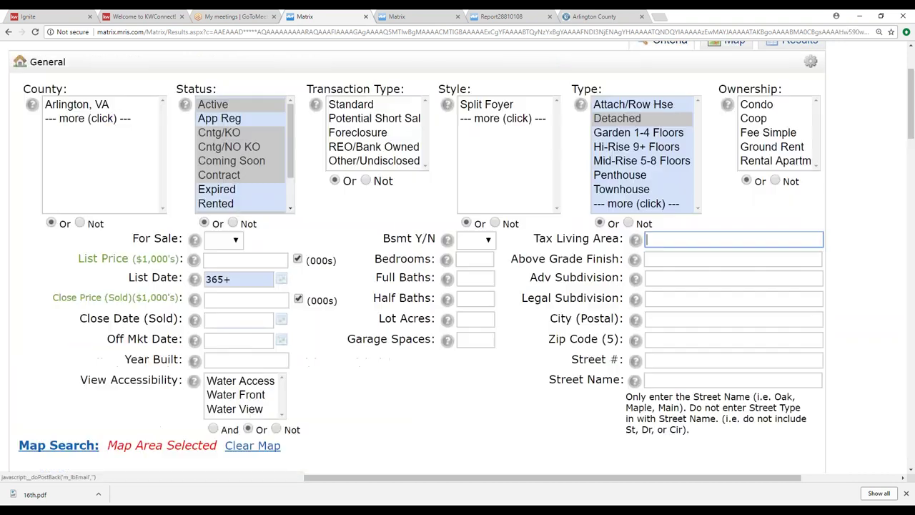
{"action": "left_click", "coordinate": [243, 260]}
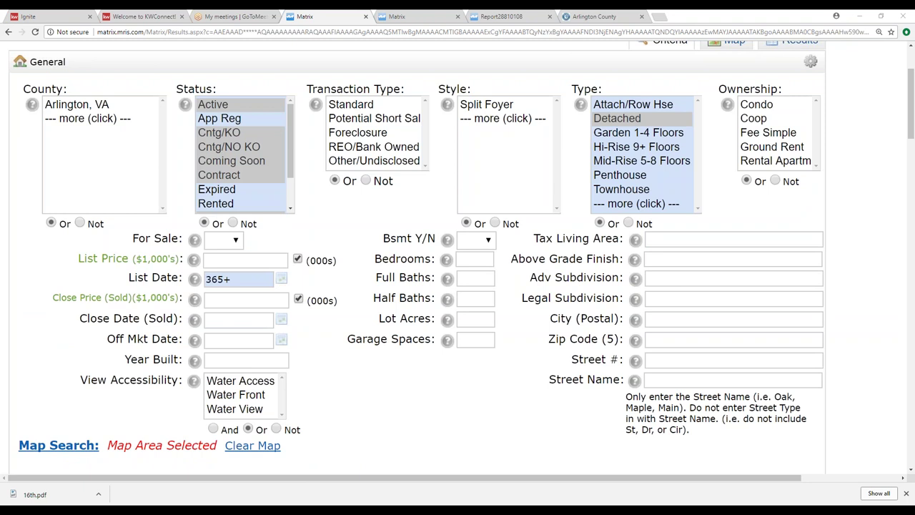
{"action": "left_click", "coordinate": [235, 260]}
{"action": "type", "text": "6"}
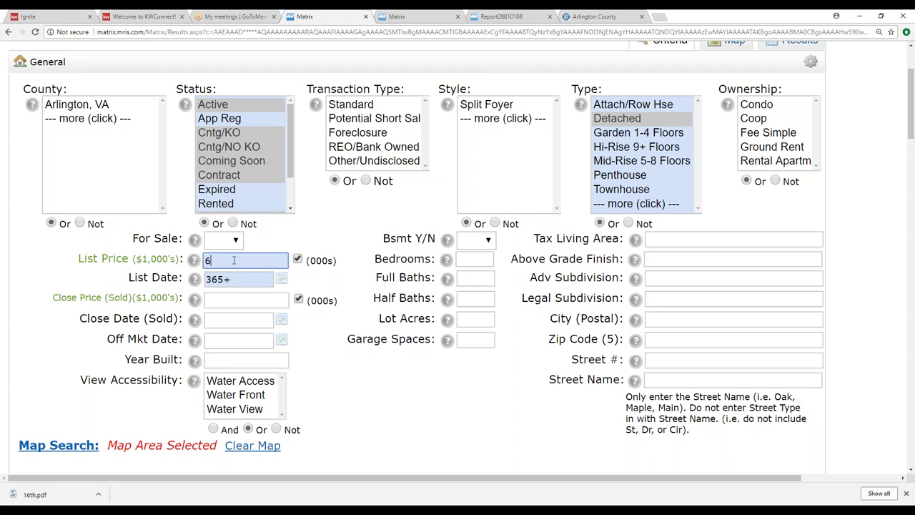
{"action": "type", "text": "50-850"}
{"action": "scroll", "coordinate": [335, 355], "scroll_direction": "down", "scroll_amount": 2}
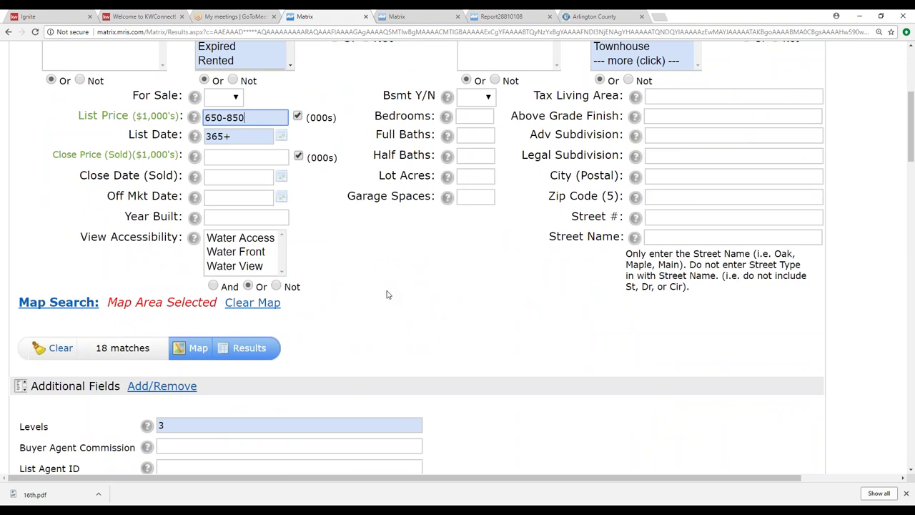
{"action": "scroll", "coordinate": [386, 329], "scroll_direction": "up", "scroll_amount": 1}
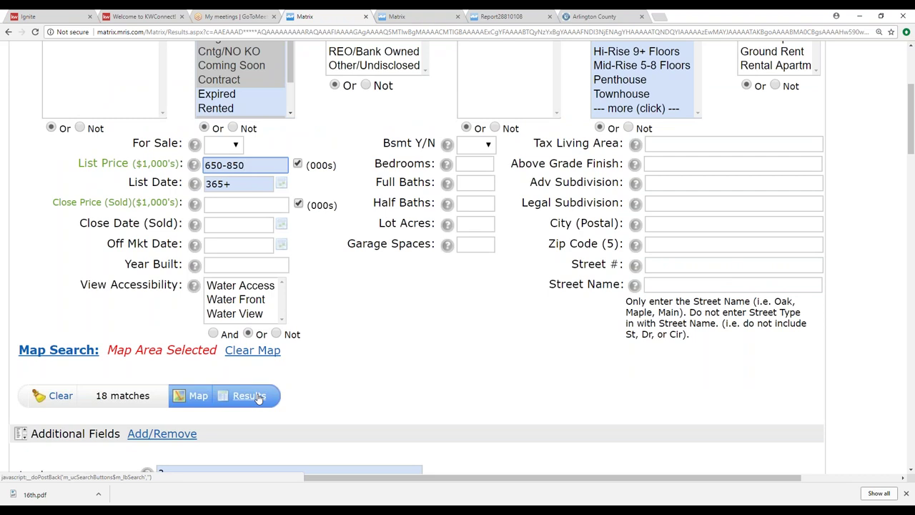
{"action": "left_click", "coordinate": [254, 398]}
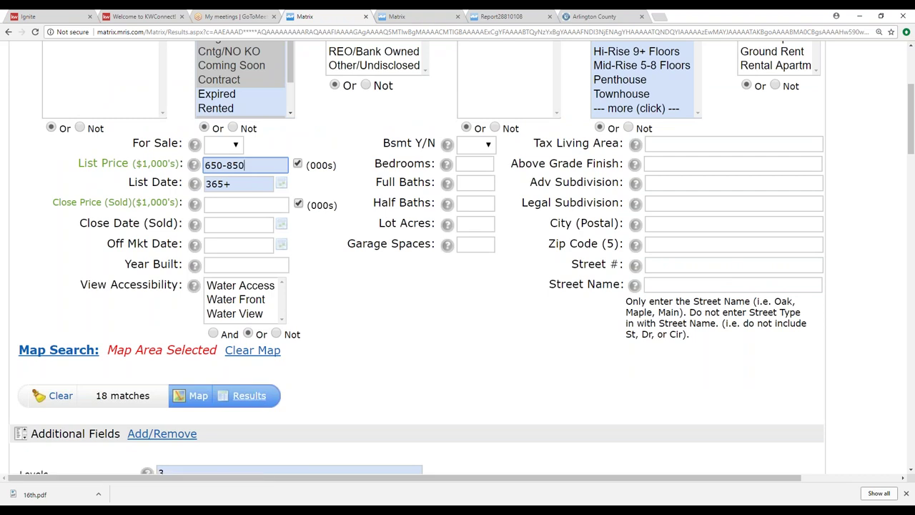
{"action": "left_click", "coordinate": [252, 399]}
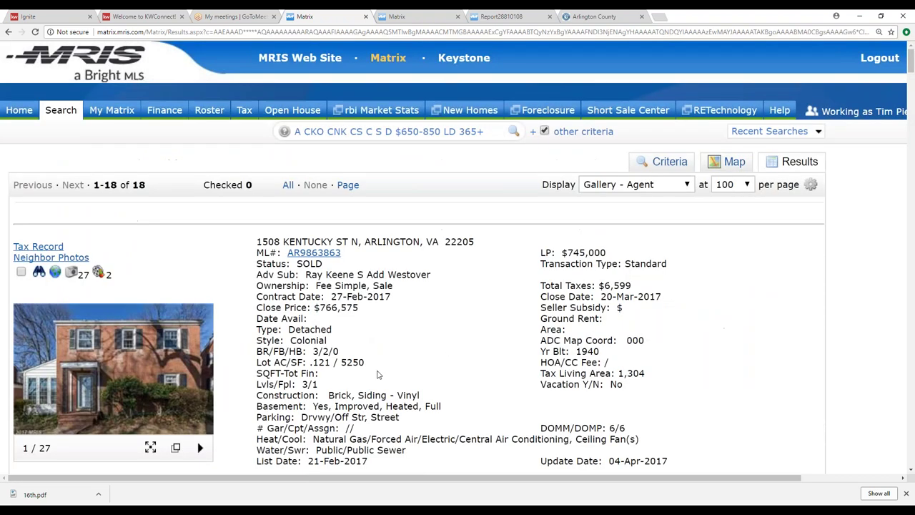
{"action": "scroll", "coordinate": [375, 367], "scroll_direction": "down", "scroll_amount": 2}
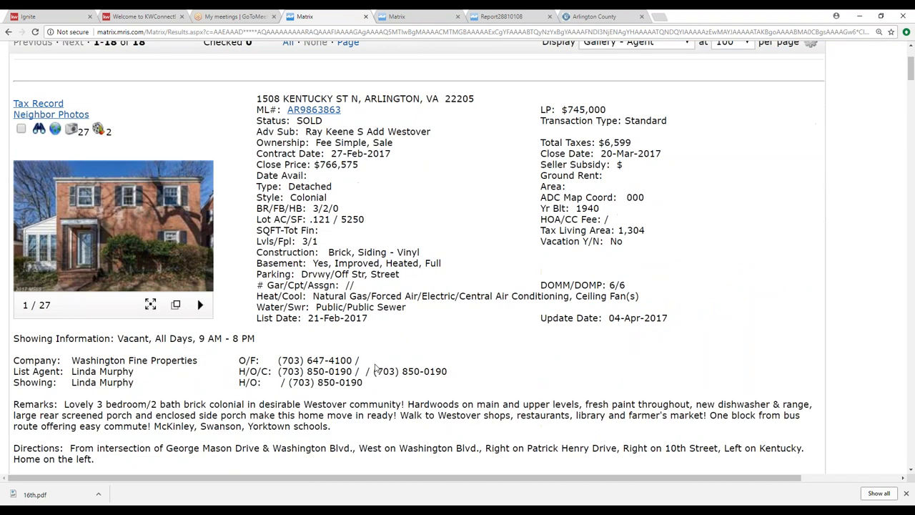
{"action": "scroll", "coordinate": [374, 368], "scroll_direction": "down", "scroll_amount": 10}
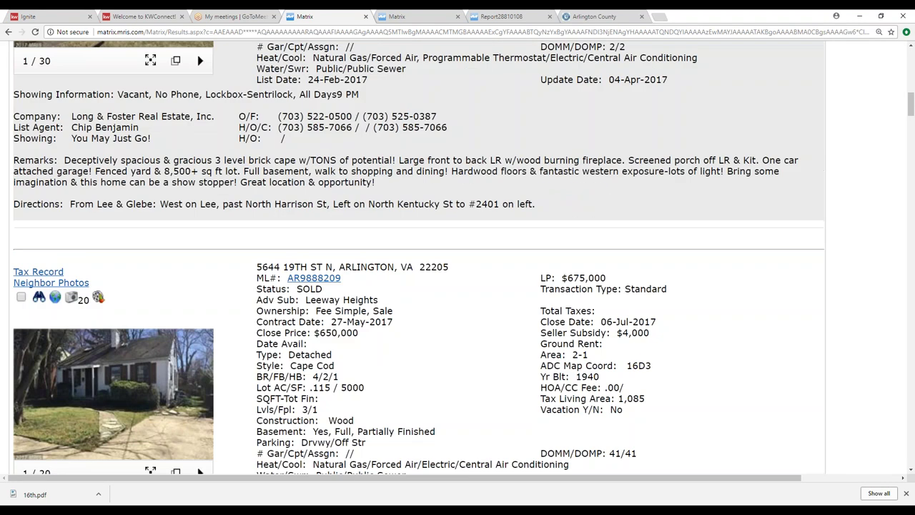
{"action": "scroll", "coordinate": [147, 311], "scroll_direction": "down", "scroll_amount": 11}
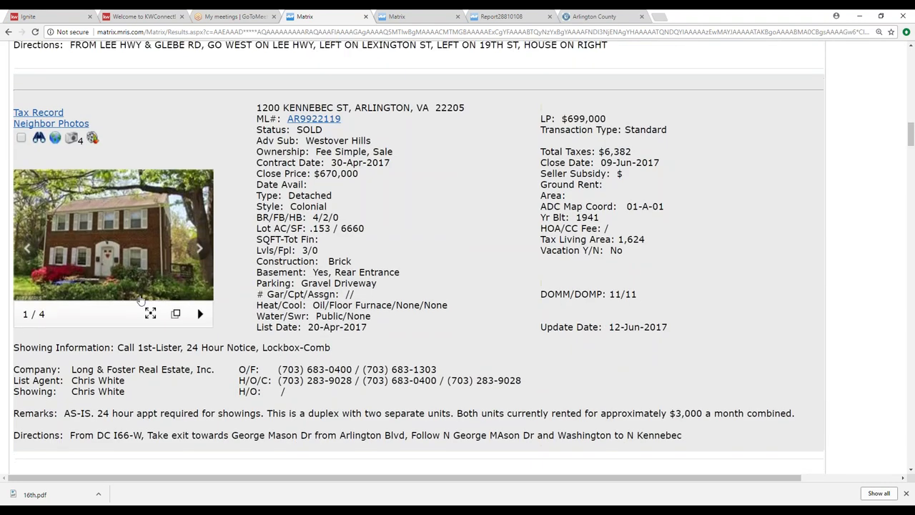
{"action": "scroll", "coordinate": [146, 311], "scroll_direction": "down", "scroll_amount": 5}
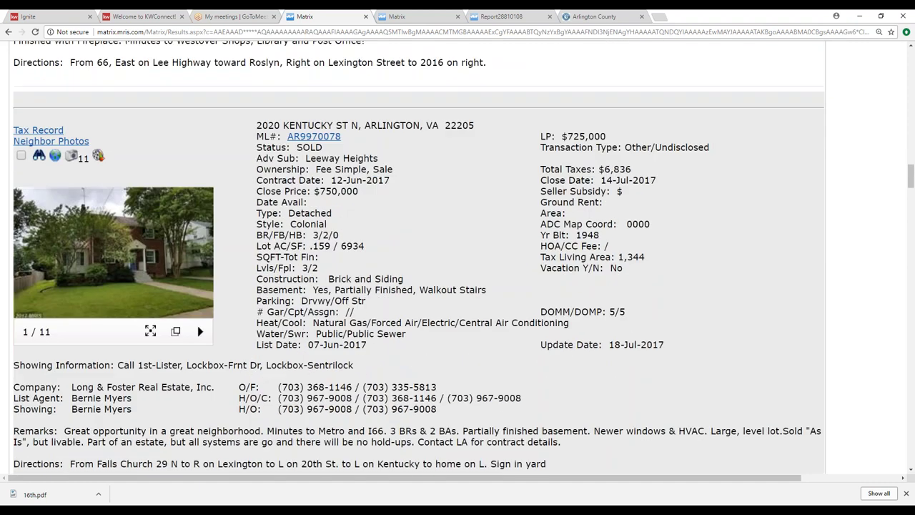
{"action": "scroll", "coordinate": [419, 257], "scroll_direction": "down", "scroll_amount": 9}
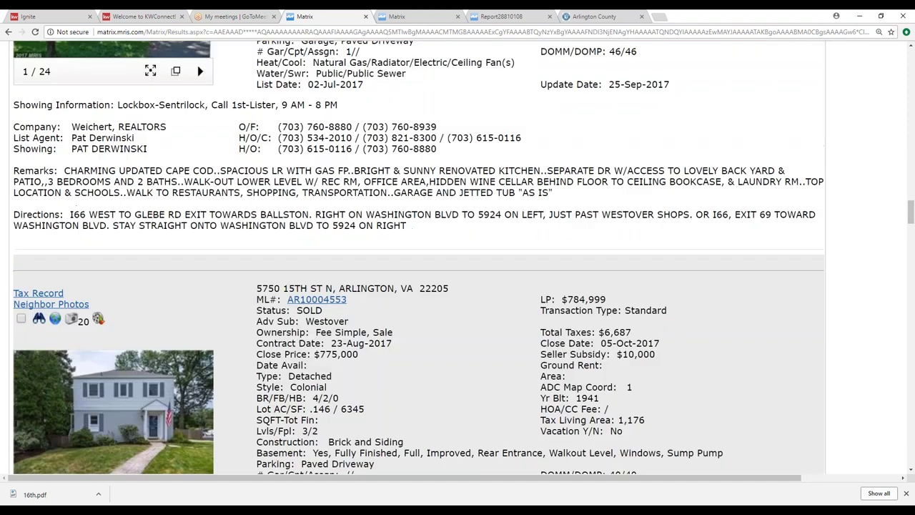
{"action": "scroll", "coordinate": [418, 257], "scroll_direction": "down", "scroll_amount": 6}
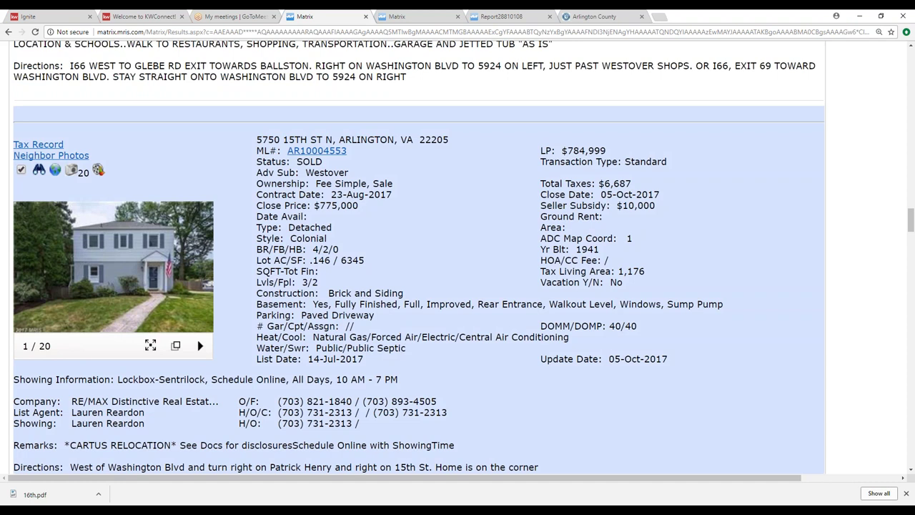
{"action": "scroll", "coordinate": [419, 257], "scroll_direction": "down", "scroll_amount": 14}
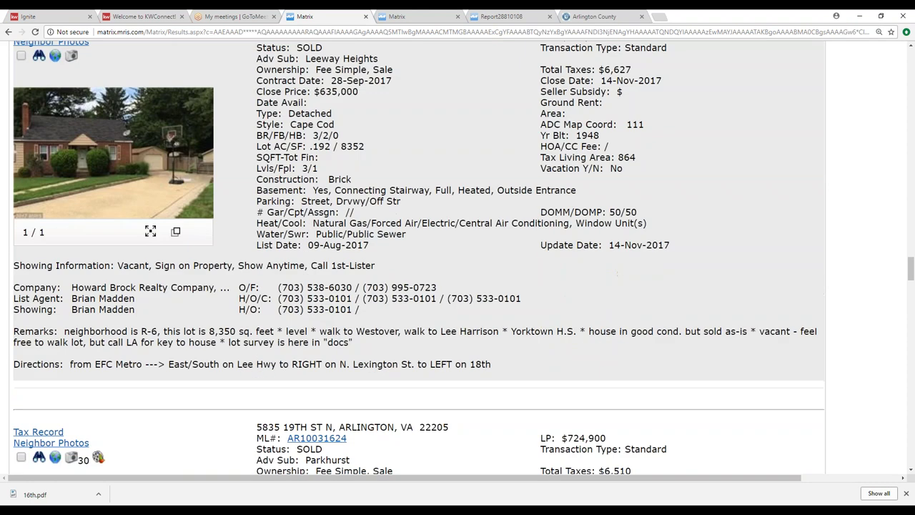
{"action": "scroll", "coordinate": [22, 192], "scroll_direction": "down", "scroll_amount": 4}
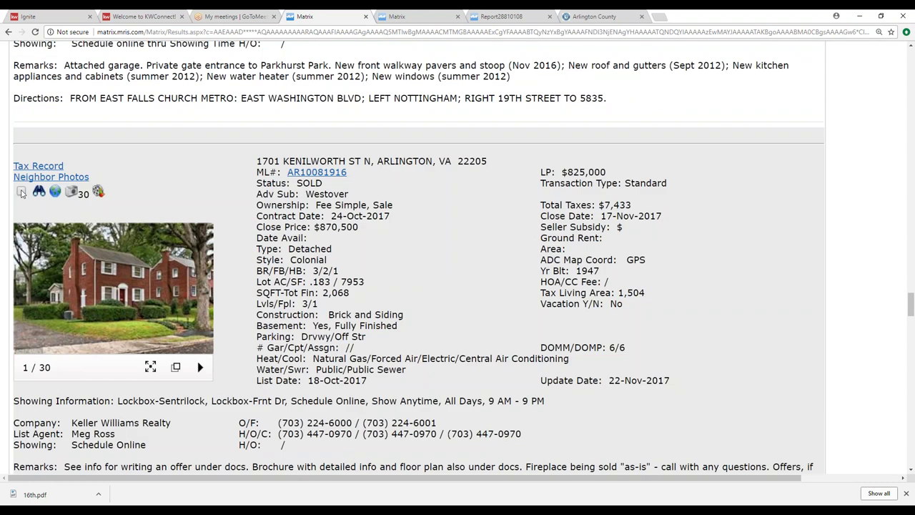
{"action": "scroll", "coordinate": [21, 192], "scroll_direction": "down", "scroll_amount": 14}
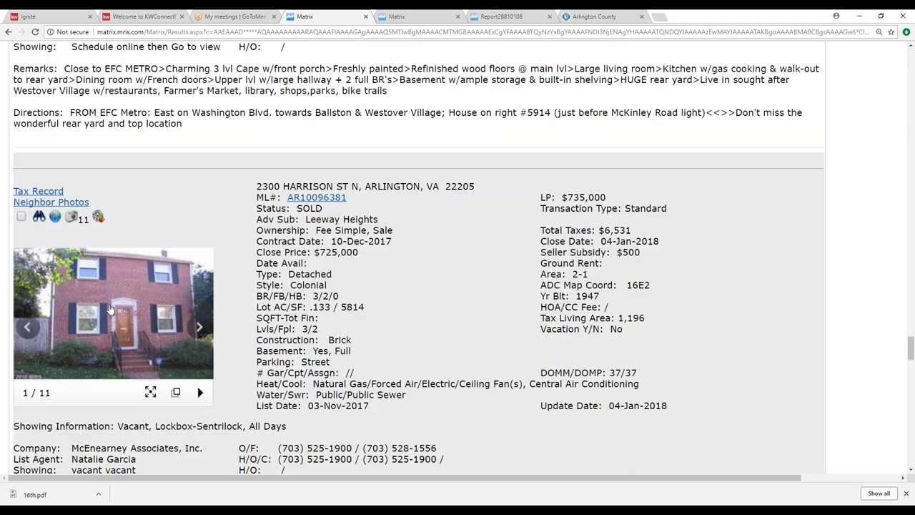
{"action": "scroll", "coordinate": [25, 223], "scroll_direction": "down", "scroll_amount": 6}
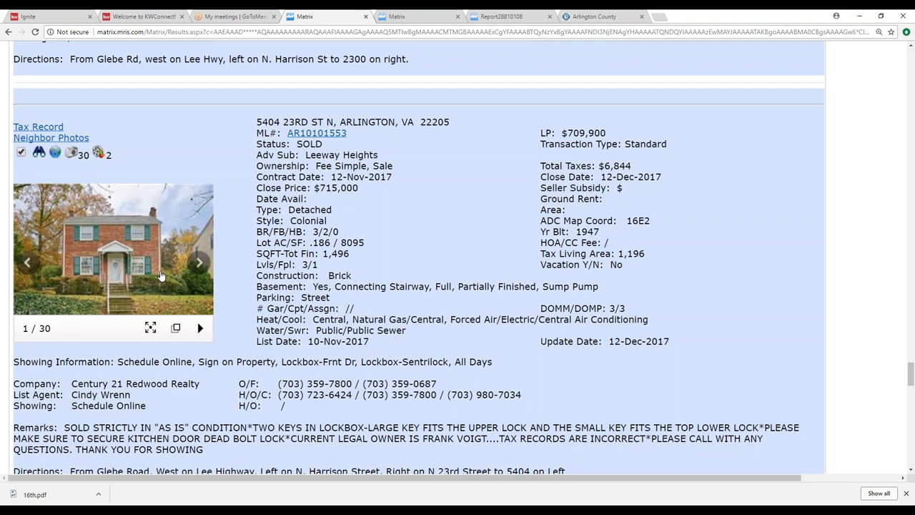
{"action": "scroll", "coordinate": [160, 275], "scroll_direction": "down", "scroll_amount": 5}
{"action": "scroll", "coordinate": [161, 275], "scroll_direction": "down", "scroll_amount": 12}
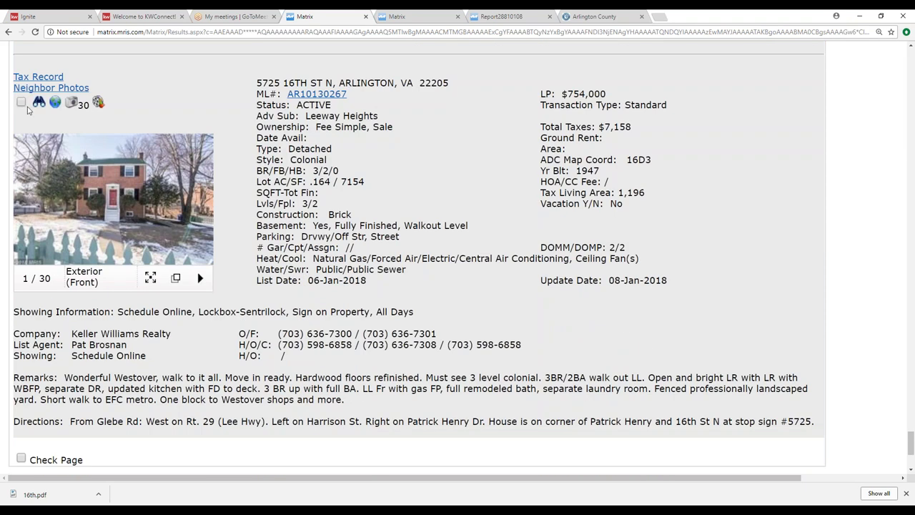
{"action": "scroll", "coordinate": [458, 255], "scroll_direction": "down", "scroll_amount": 1}
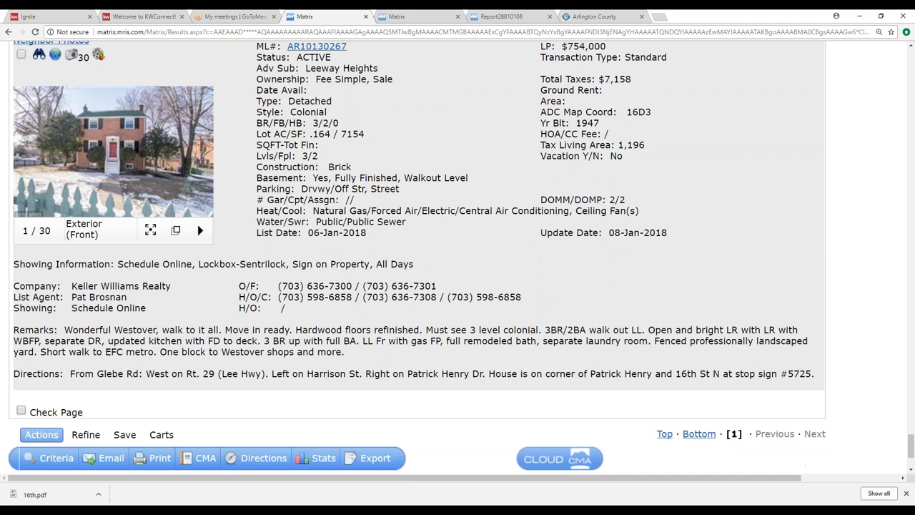
Step: Add the checked listings to the Seller Care cart and view its 12 listings
{"action": "left_click", "coordinate": [161, 435]}
{"action": "left_click", "coordinate": [393, 458]}
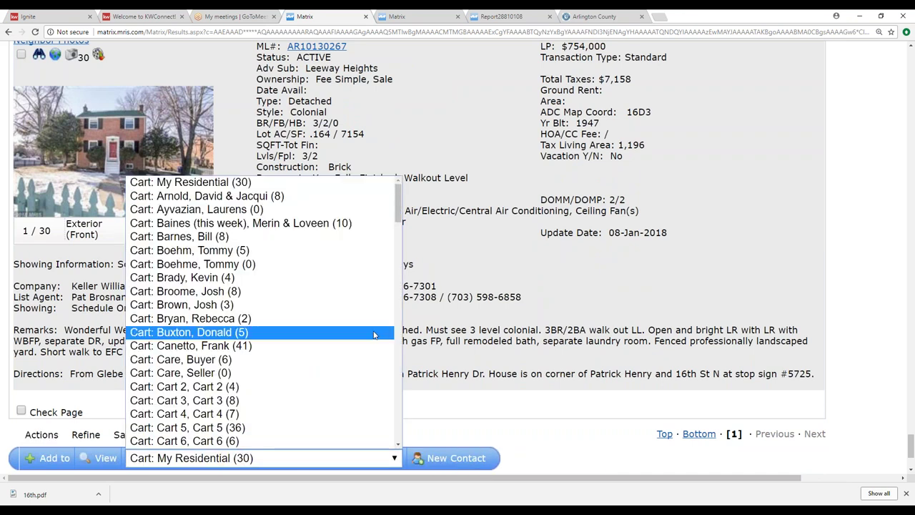
{"action": "left_click", "coordinate": [223, 374]}
{"action": "left_click", "coordinate": [46, 457]}
{"action": "left_click", "coordinate": [102, 458]}
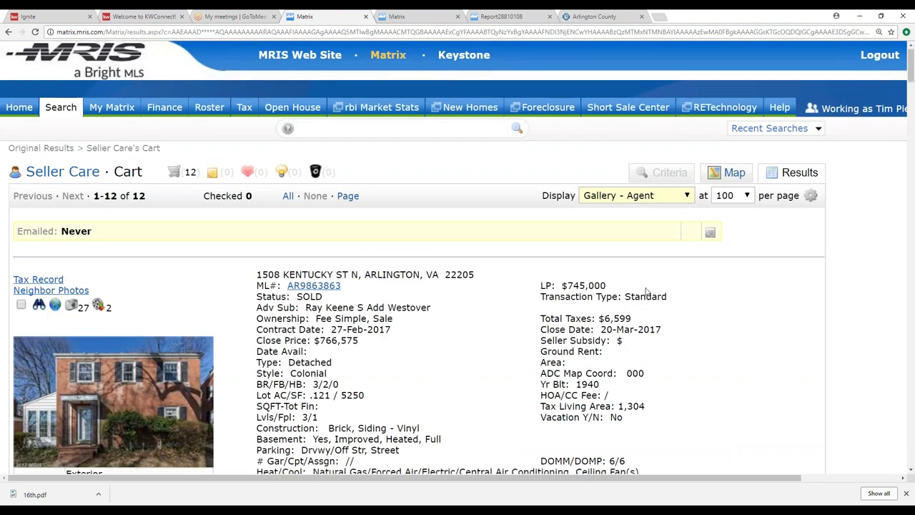
{"action": "scroll", "coordinate": [681, 228], "scroll_direction": "down", "scroll_amount": 4}
{"action": "scroll", "coordinate": [647, 290], "scroll_direction": "down", "scroll_amount": 5}
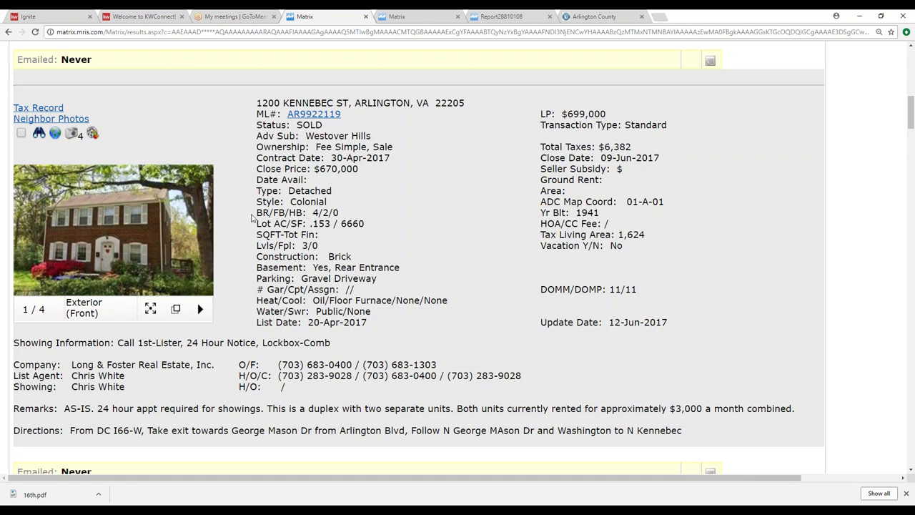
{"action": "scroll", "coordinate": [252, 218], "scroll_direction": "up", "scroll_amount": 1}
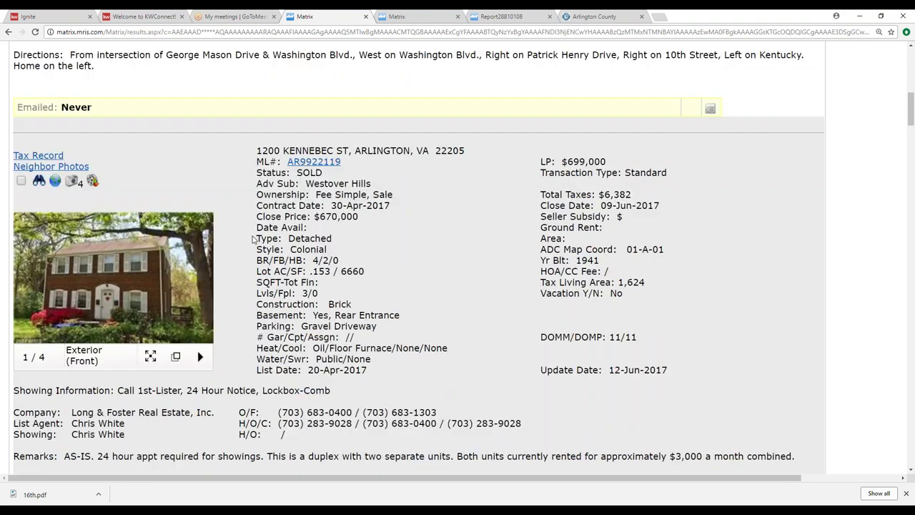
{"action": "scroll", "coordinate": [253, 239], "scroll_direction": "down", "scroll_amount": 7}
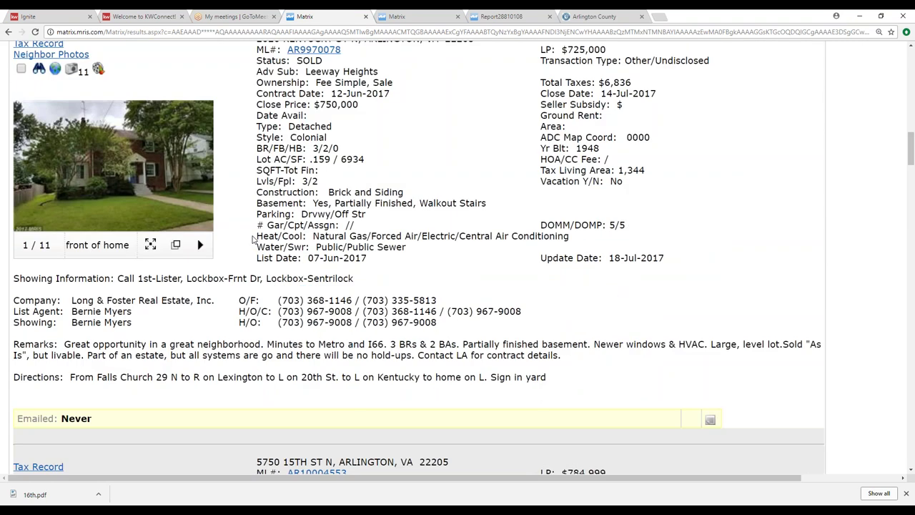
{"action": "scroll", "coordinate": [252, 240], "scroll_direction": "down", "scroll_amount": 1}
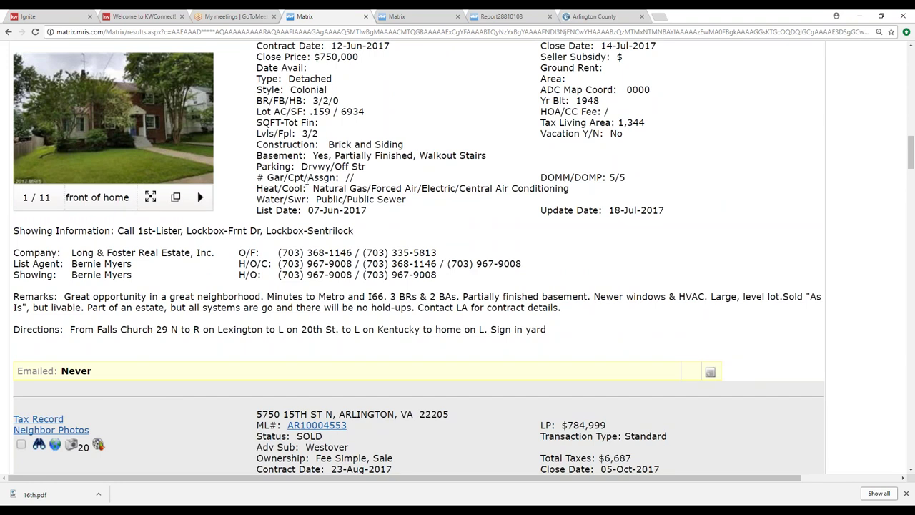
{"action": "scroll", "coordinate": [325, 212], "scroll_direction": "up", "scroll_amount": 7}
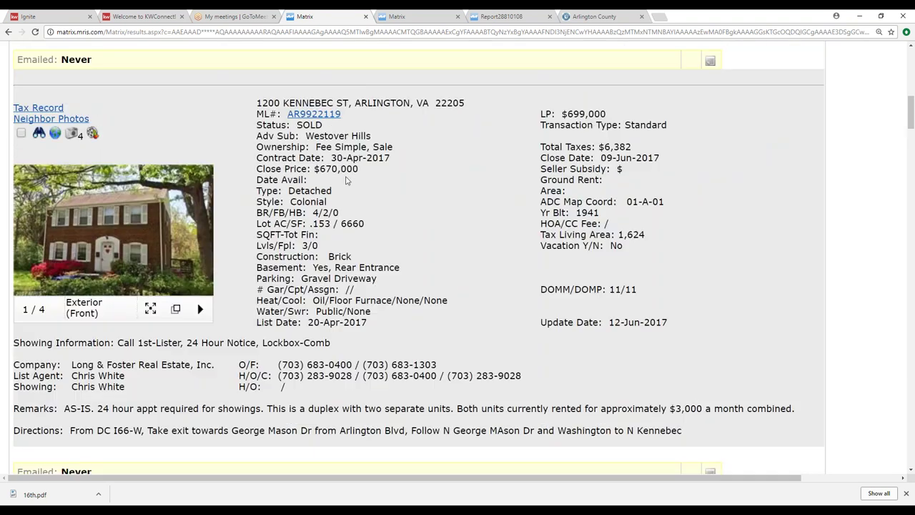
{"action": "scroll", "coordinate": [348, 181], "scroll_direction": "down", "scroll_amount": 6}
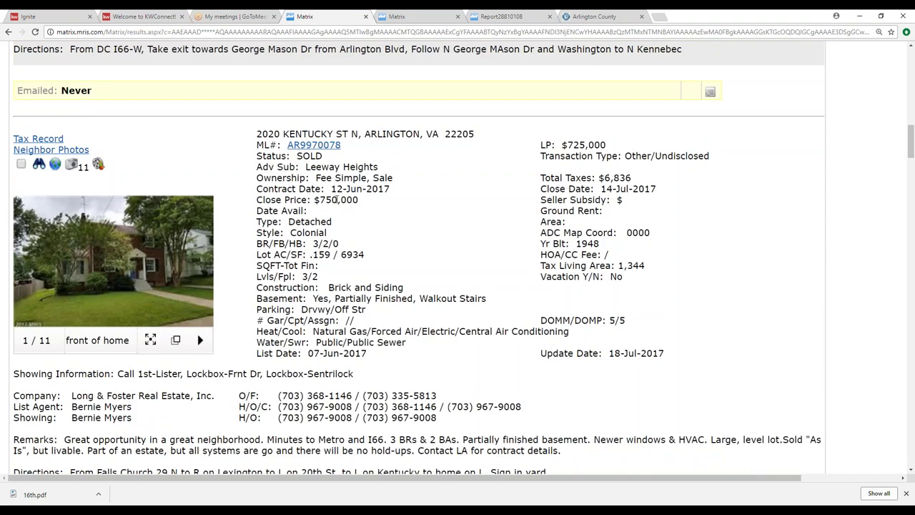
{"action": "scroll", "coordinate": [335, 201], "scroll_direction": "down", "scroll_amount": 7}
{"action": "scroll", "coordinate": [336, 196], "scroll_direction": "down", "scroll_amount": 7}
{"action": "scroll", "coordinate": [335, 202], "scroll_direction": "down", "scroll_amount": 8}
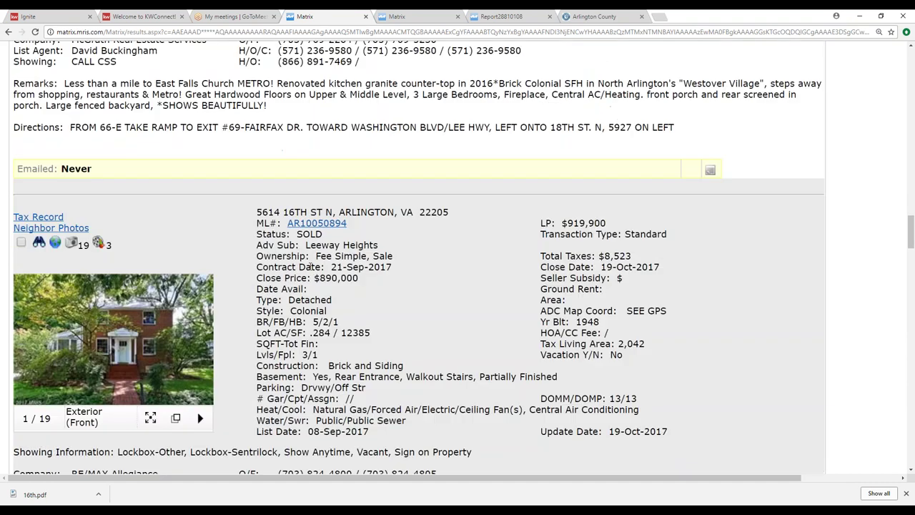
{"action": "scroll", "coordinate": [312, 298], "scroll_direction": "down", "scroll_amount": 5}
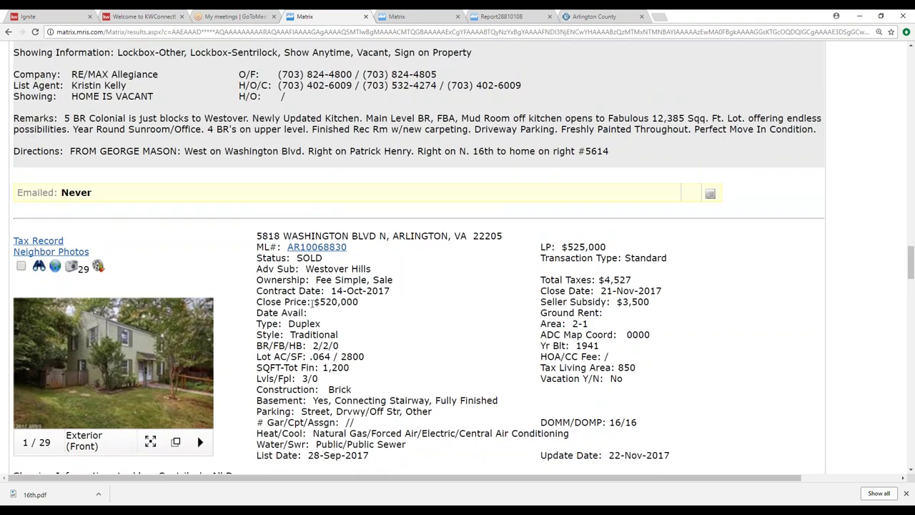
{"action": "scroll", "coordinate": [297, 179], "scroll_direction": "up", "scroll_amount": 4}
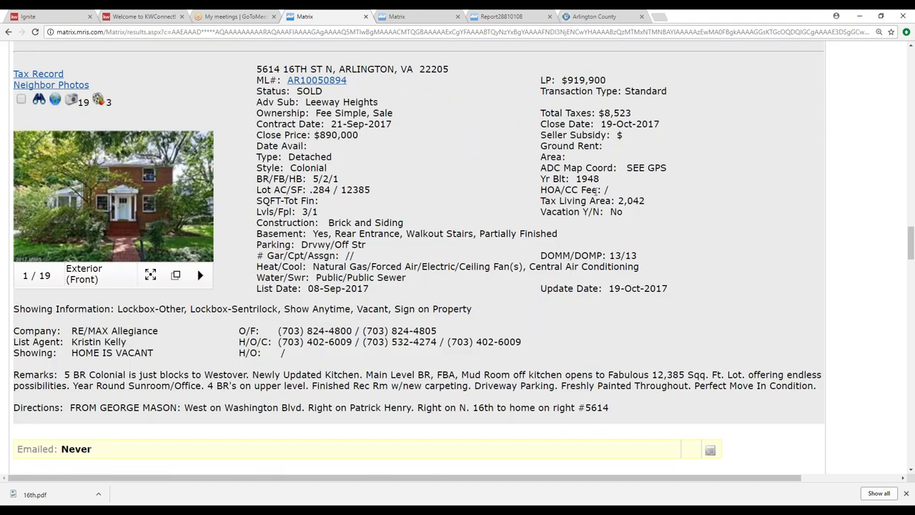
{"action": "left_click", "coordinate": [112, 194]}
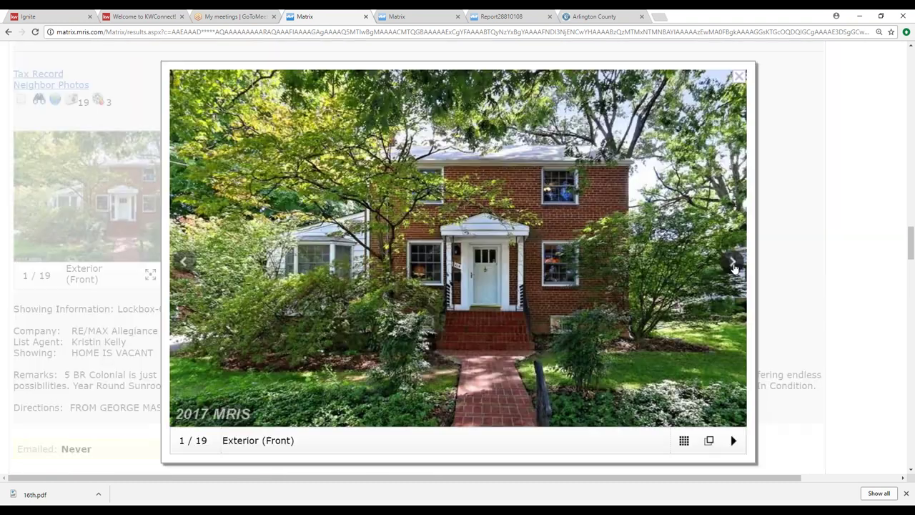
{"action": "left_click", "coordinate": [731, 263]}
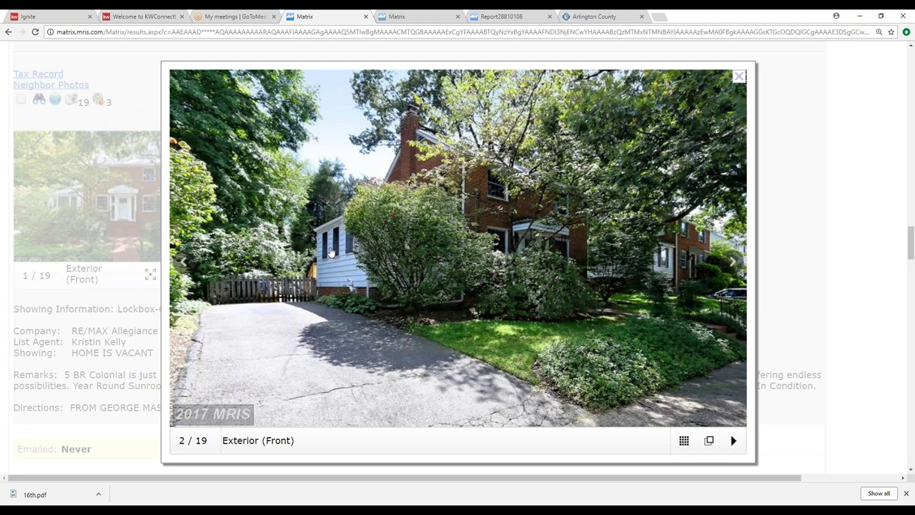
{"action": "left_click", "coordinate": [738, 77]}
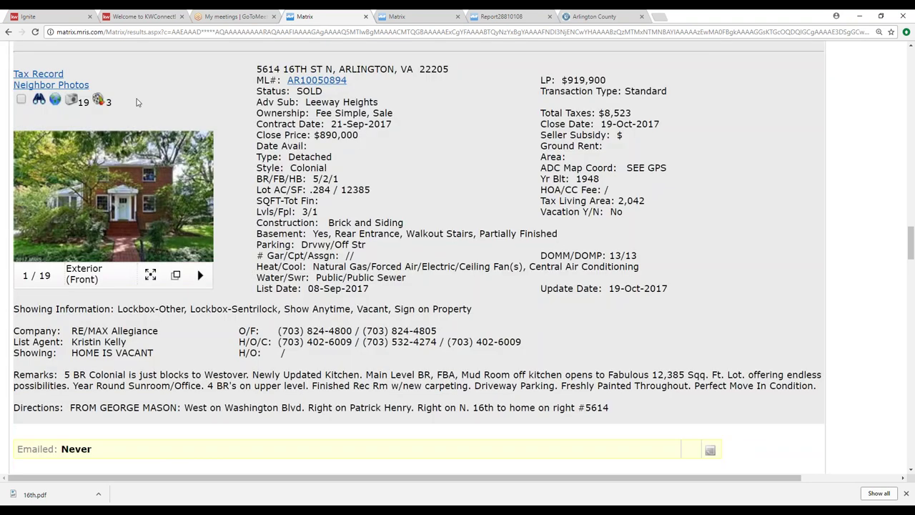
{"action": "left_click", "coordinate": [21, 99]}
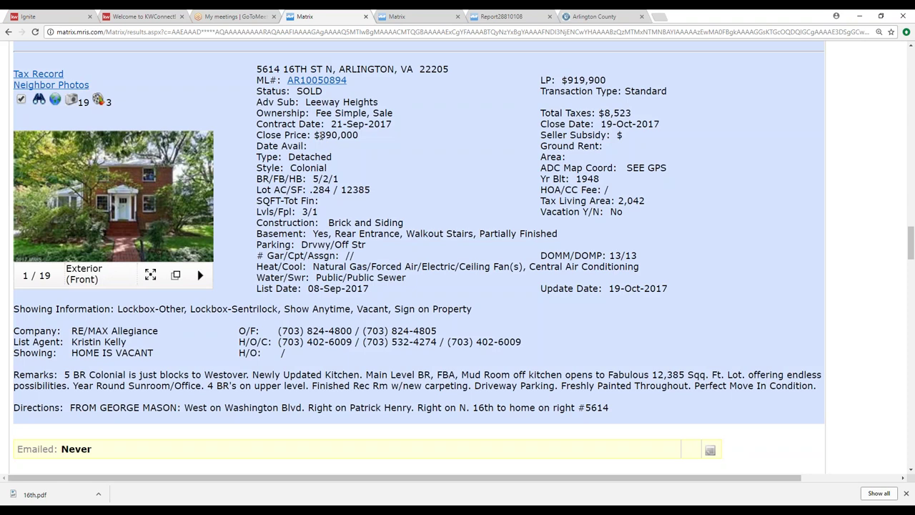
{"action": "scroll", "coordinate": [333, 134], "scroll_direction": "down", "scroll_amount": 5}
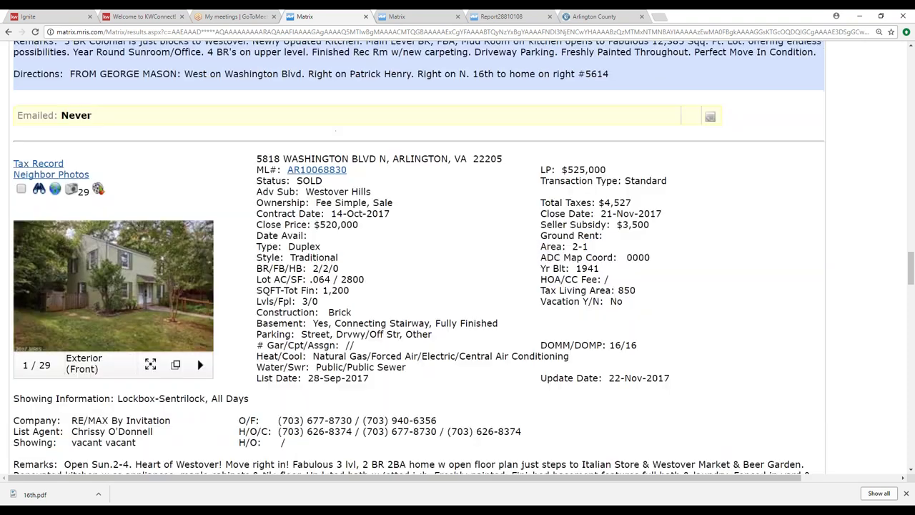
{"action": "mouse_move", "coordinate": [115, 281]}
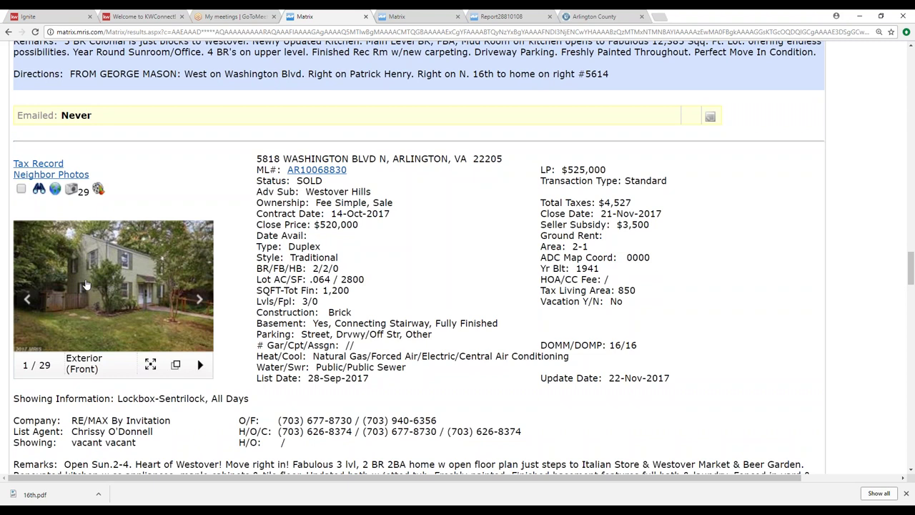
{"action": "left_click", "coordinate": [117, 284]}
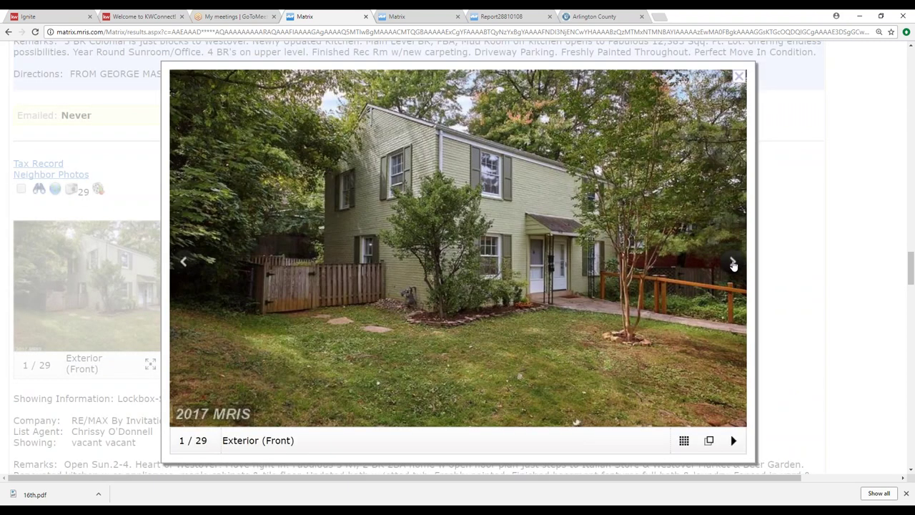
{"action": "left_click", "coordinate": [731, 262]}
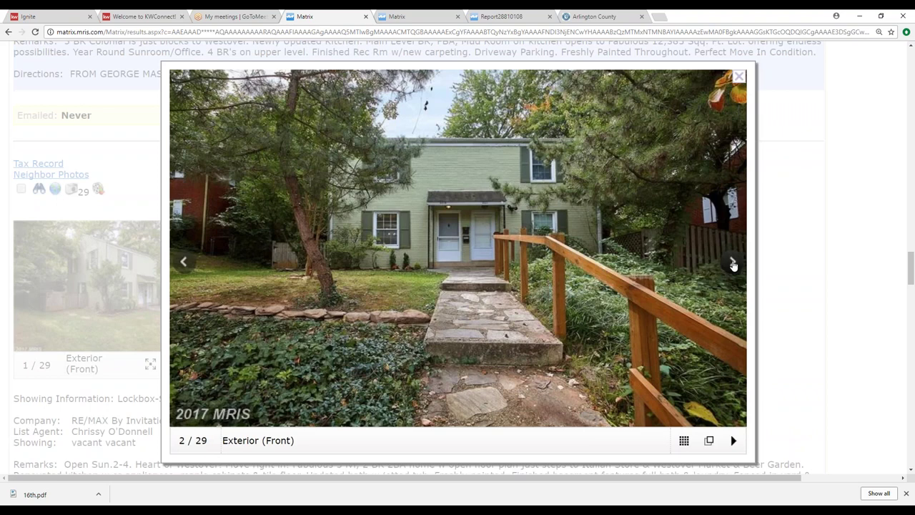
{"action": "left_click", "coordinate": [732, 263]}
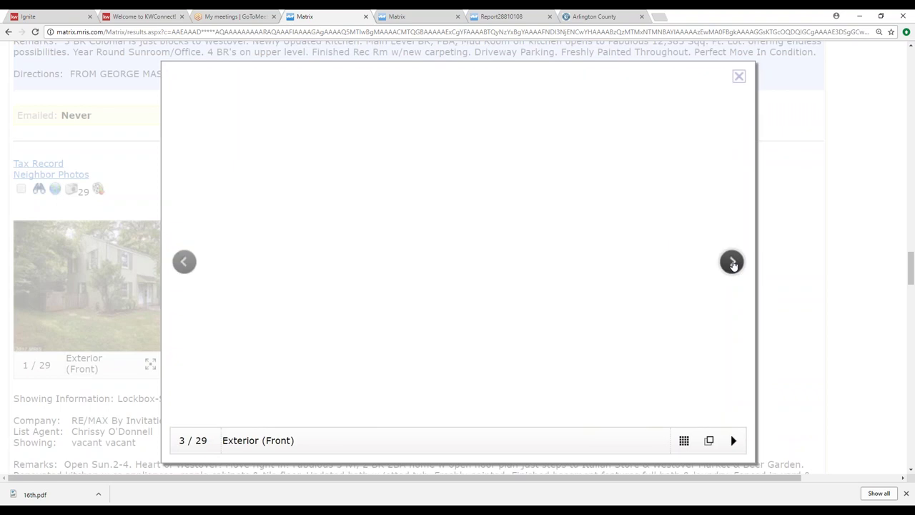
{"action": "left_click", "coordinate": [185, 262]}
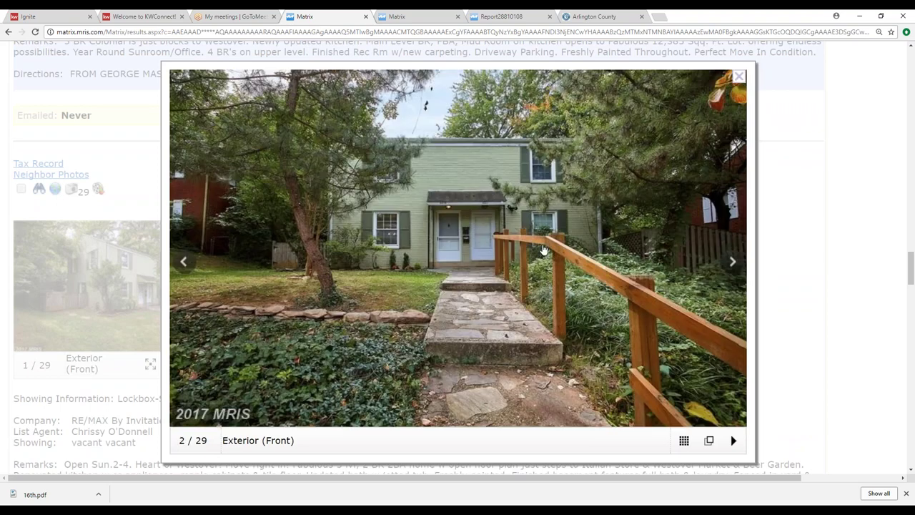
{"action": "left_click", "coordinate": [738, 76]}
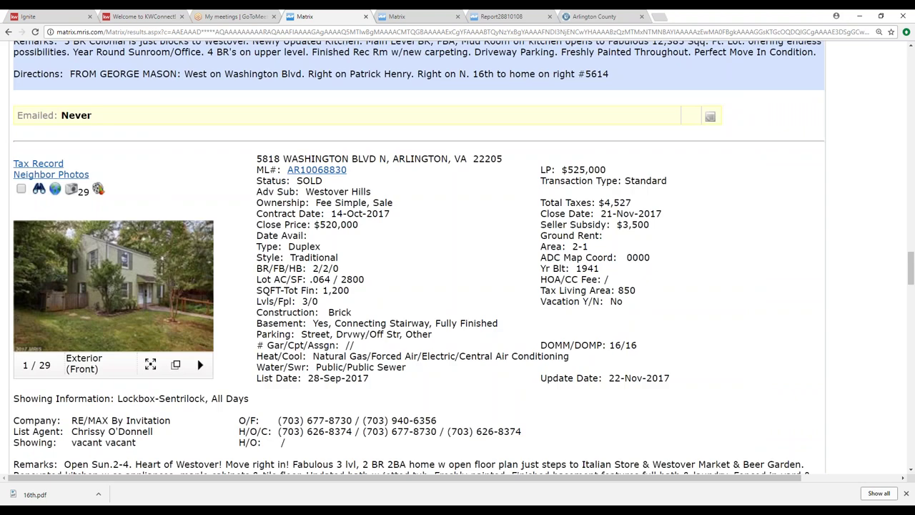
{"action": "left_click", "coordinate": [20, 188]}
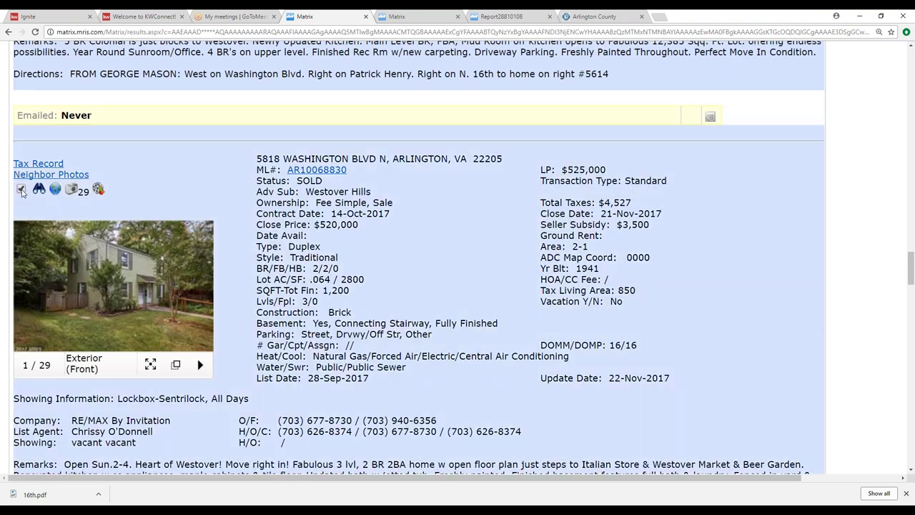
{"action": "scroll", "coordinate": [130, 285], "scroll_direction": "down", "scroll_amount": 8}
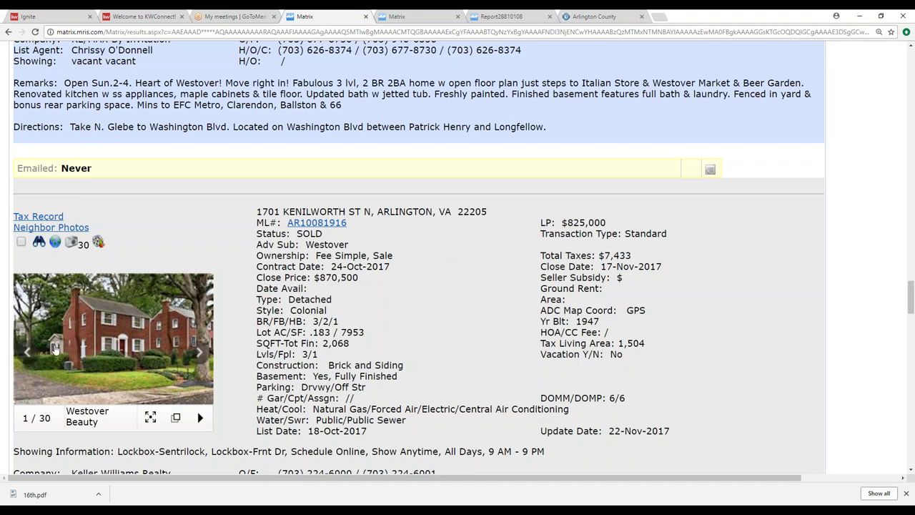
{"action": "triple_click", "coordinate": [29, 246]}
{"action": "left_click", "coordinate": [21, 242]}
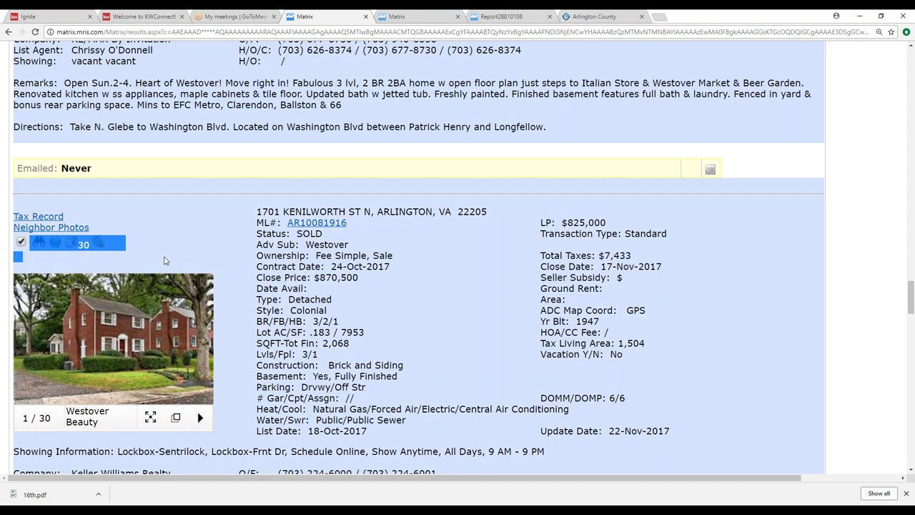
{"action": "scroll", "coordinate": [164, 260], "scroll_direction": "down", "scroll_amount": 7}
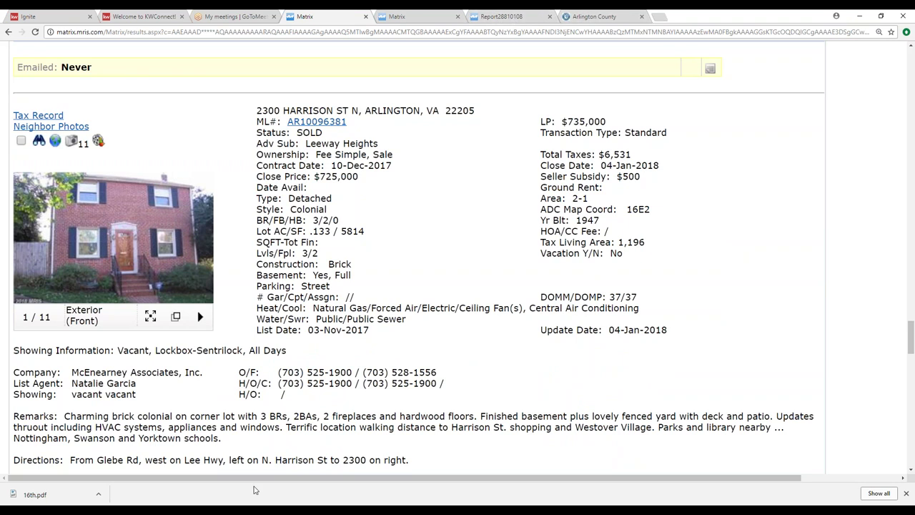
{"action": "mouse_move", "coordinate": [199, 252]}
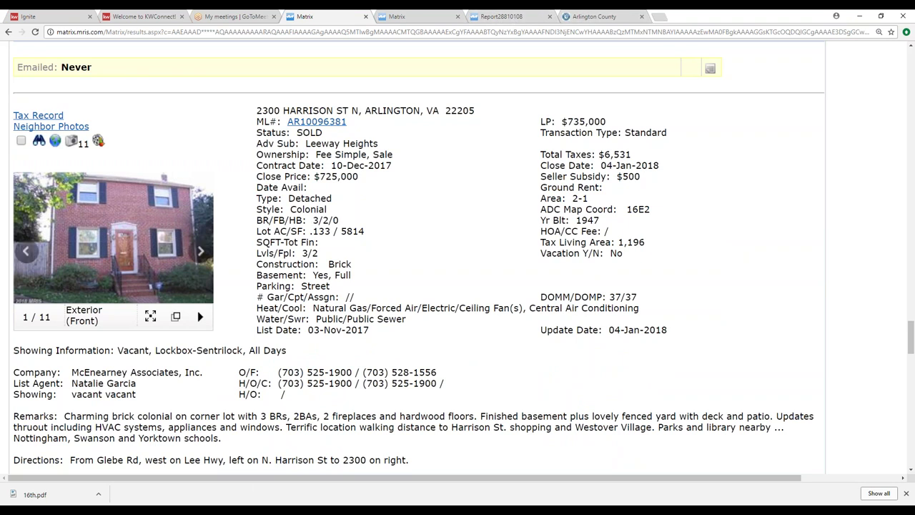
{"action": "left_click", "coordinate": [198, 253]}
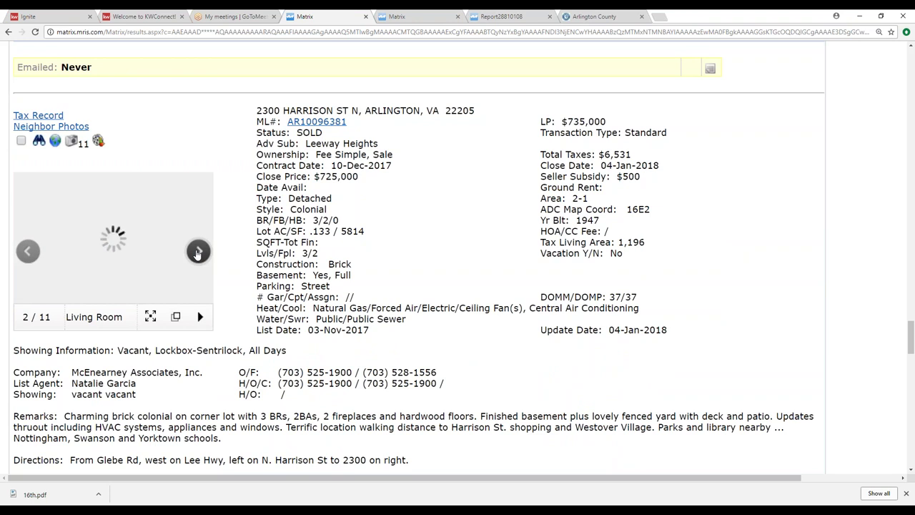
{"action": "left_click", "coordinate": [198, 253]}
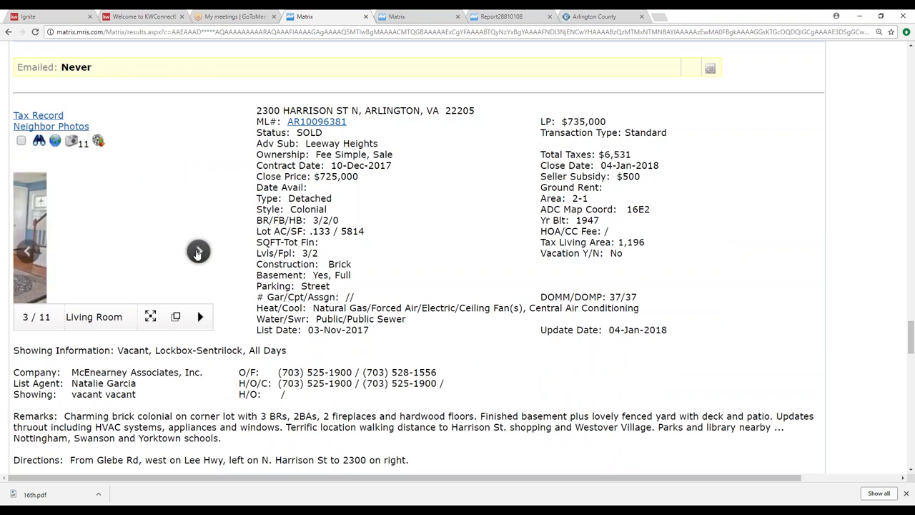
{"action": "left_click", "coordinate": [198, 253]}
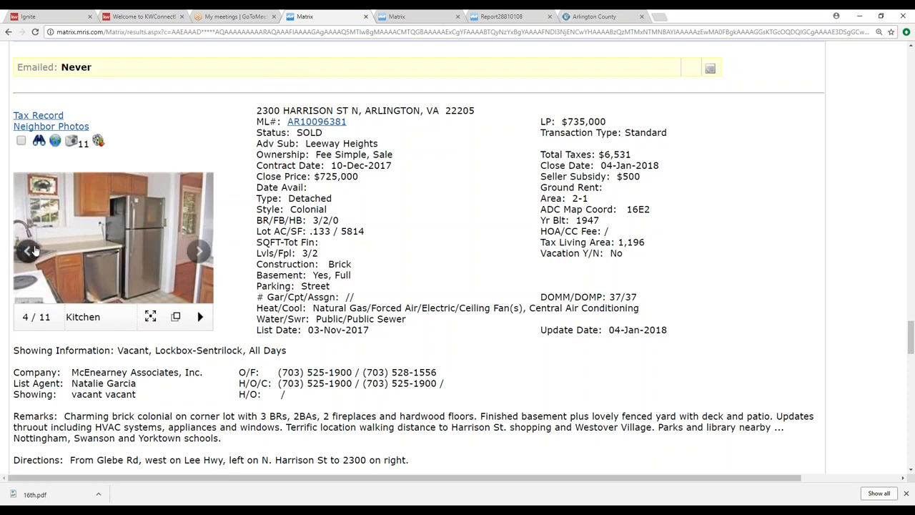
{"action": "left_click", "coordinate": [199, 251]}
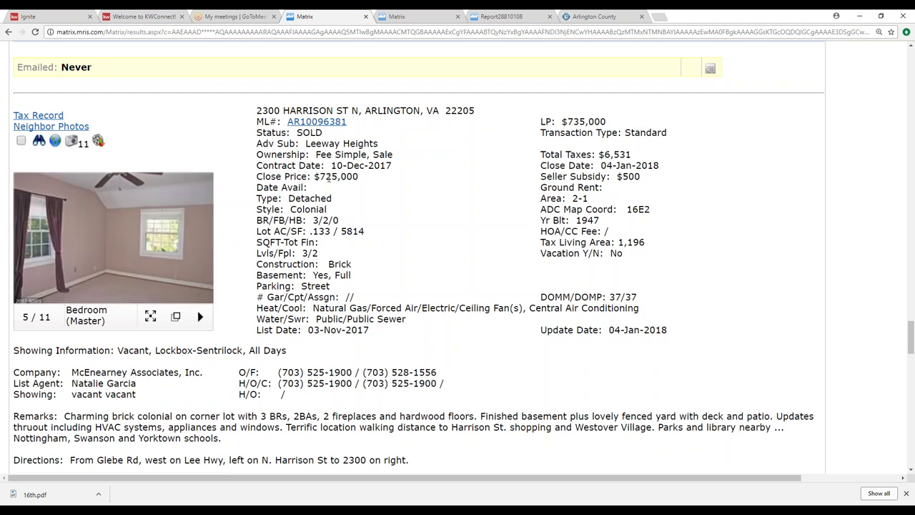
{"action": "left_click", "coordinate": [200, 252]}
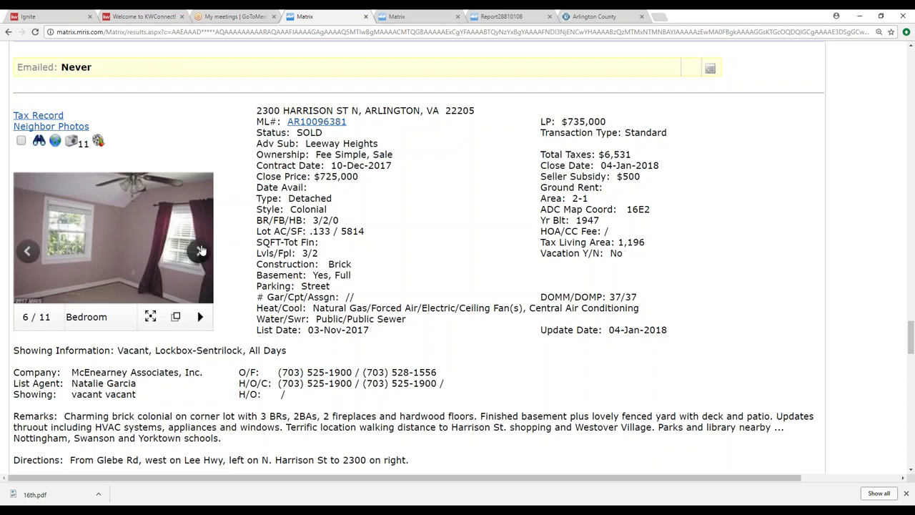
{"action": "left_click", "coordinate": [200, 251]}
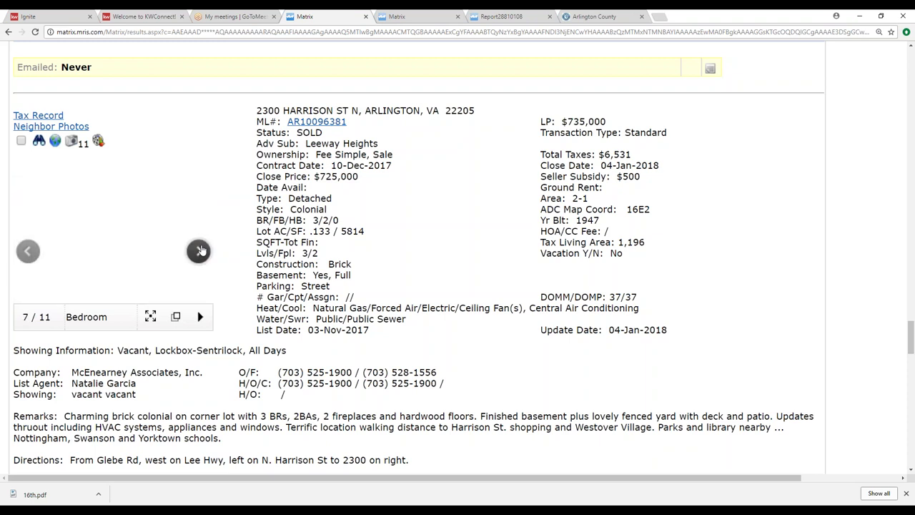
{"action": "left_click", "coordinate": [200, 251]}
{"action": "left_click", "coordinate": [200, 251]}
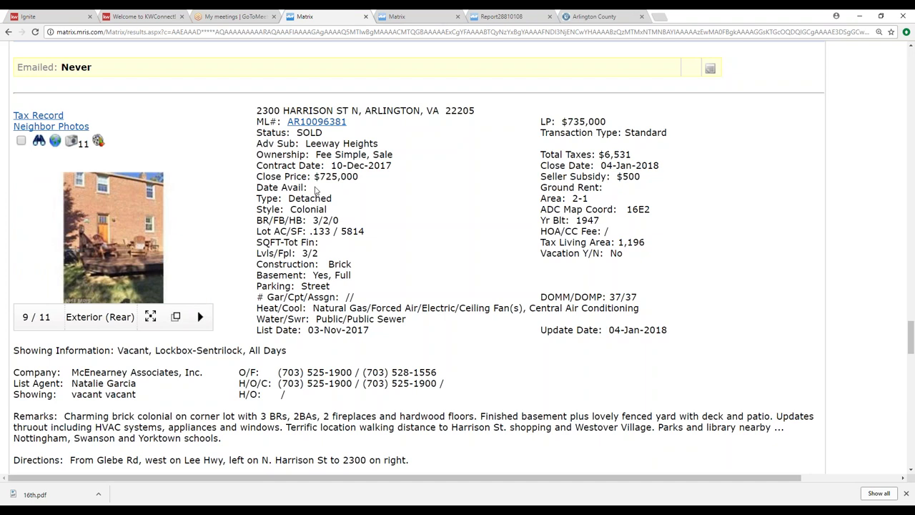
{"action": "scroll", "coordinate": [201, 258], "scroll_direction": "down", "scroll_amount": 5}
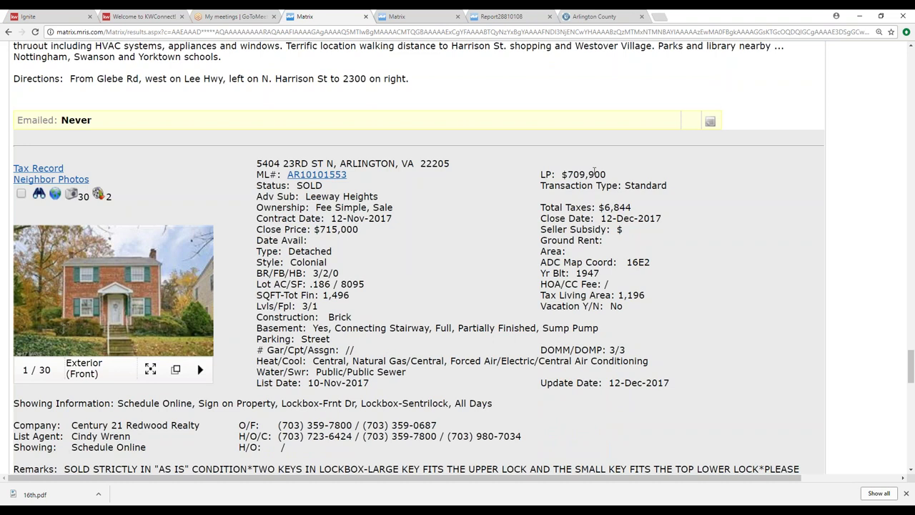
{"action": "left_click", "coordinate": [116, 295]}
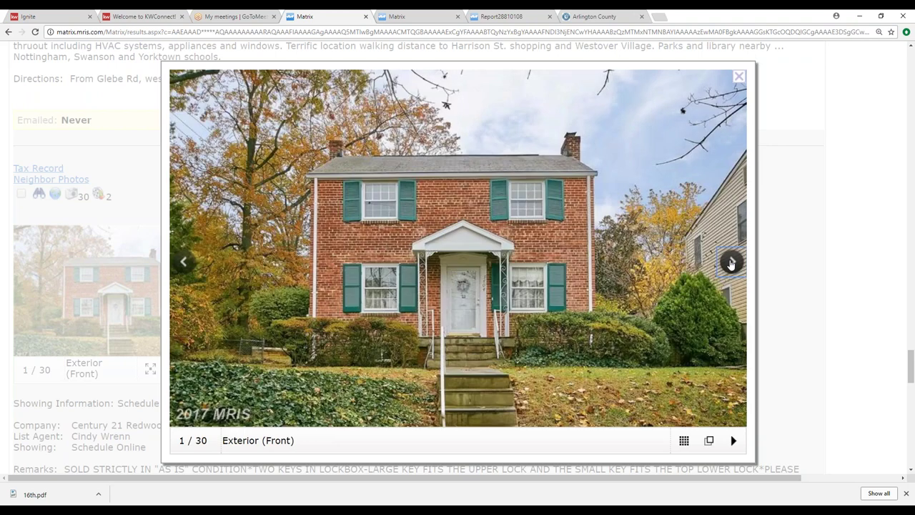
{"action": "left_click", "coordinate": [730, 263]}
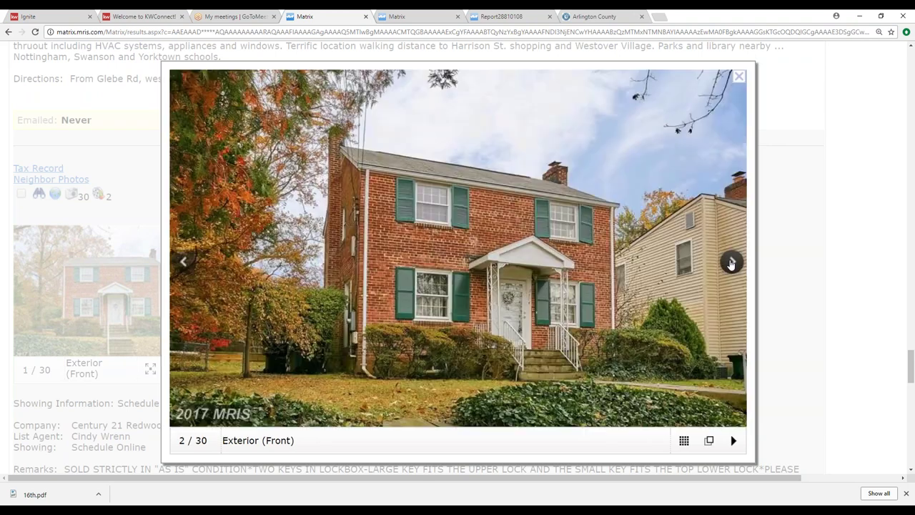
{"action": "left_click", "coordinate": [731, 264]}
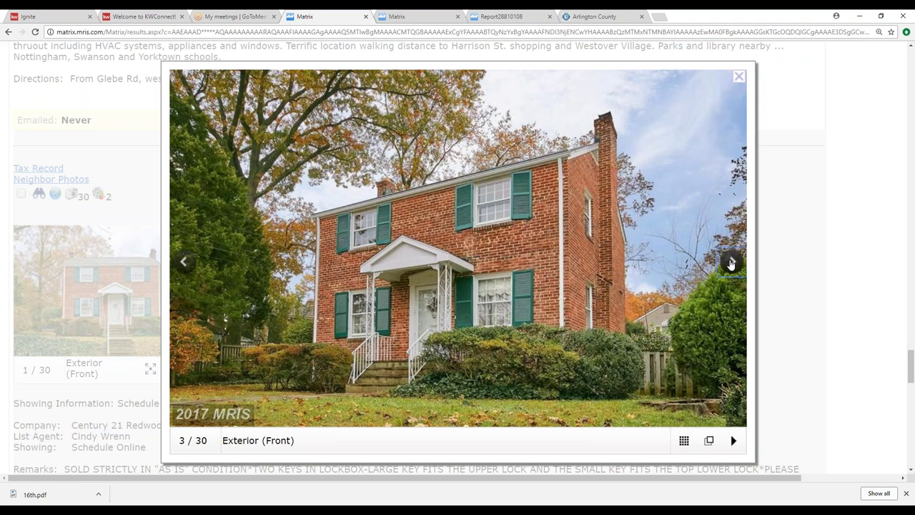
{"action": "left_click", "coordinate": [730, 263]}
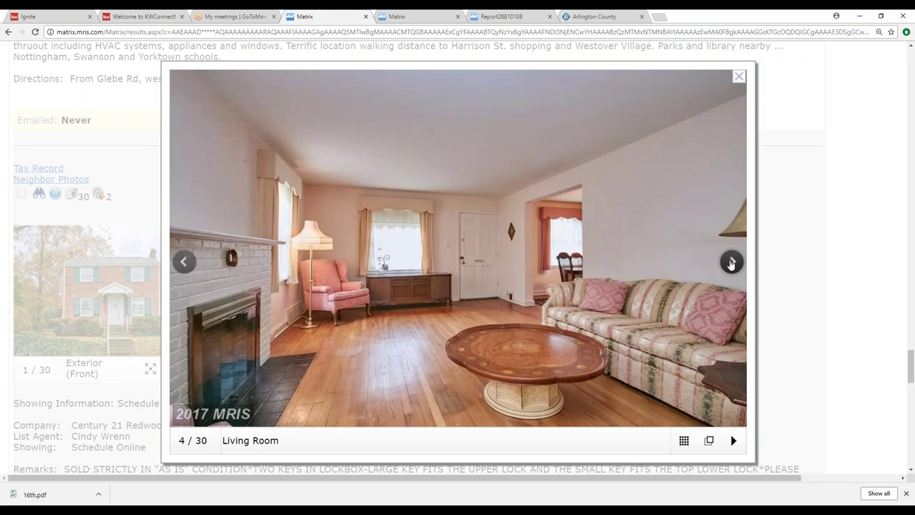
{"action": "left_click", "coordinate": [730, 263]}
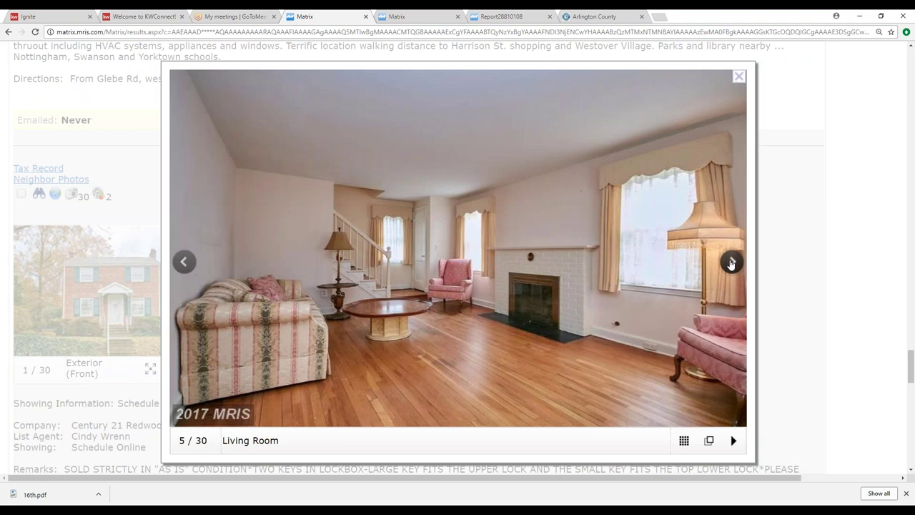
{"action": "left_click", "coordinate": [731, 263]}
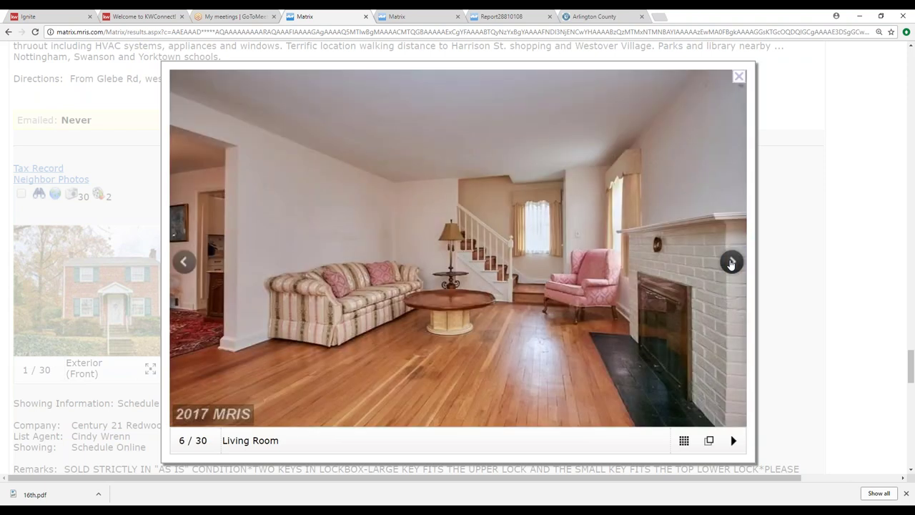
{"action": "left_click", "coordinate": [731, 263]}
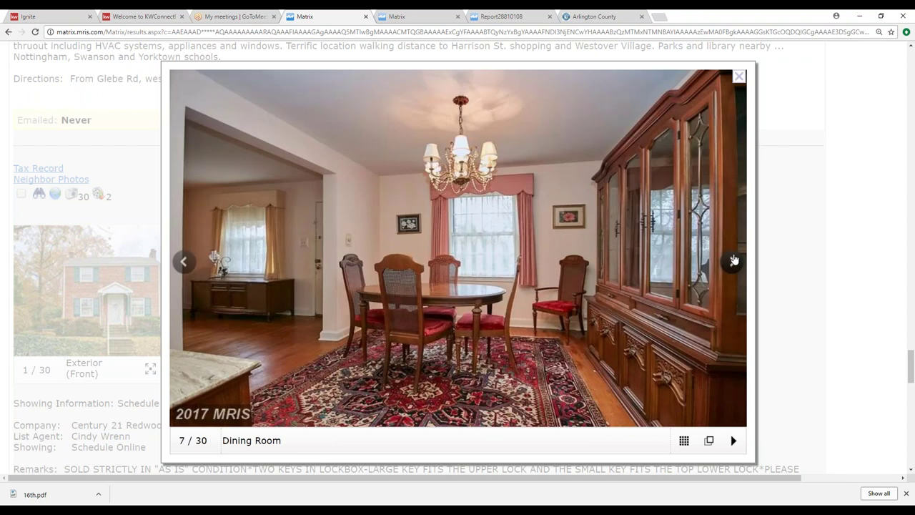
{"action": "left_click", "coordinate": [732, 263]}
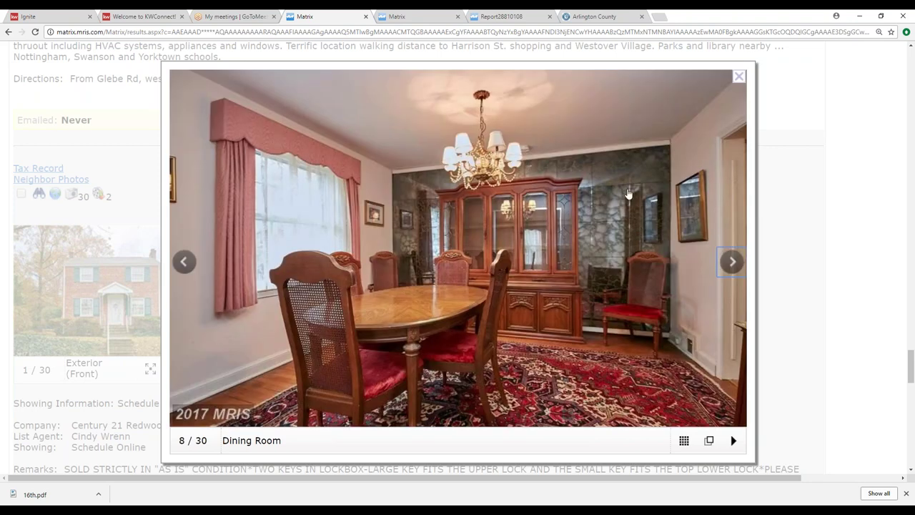
{"action": "left_click", "coordinate": [731, 262]}
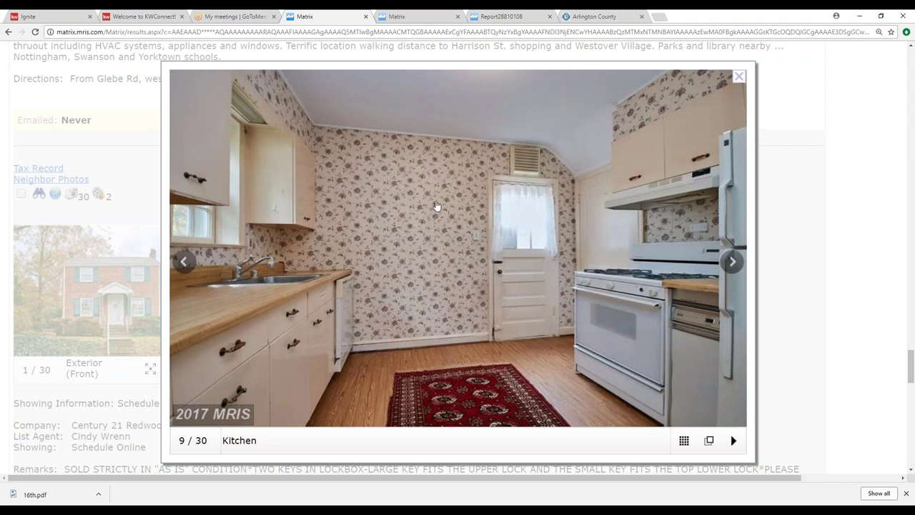
{"action": "left_click", "coordinate": [741, 78]}
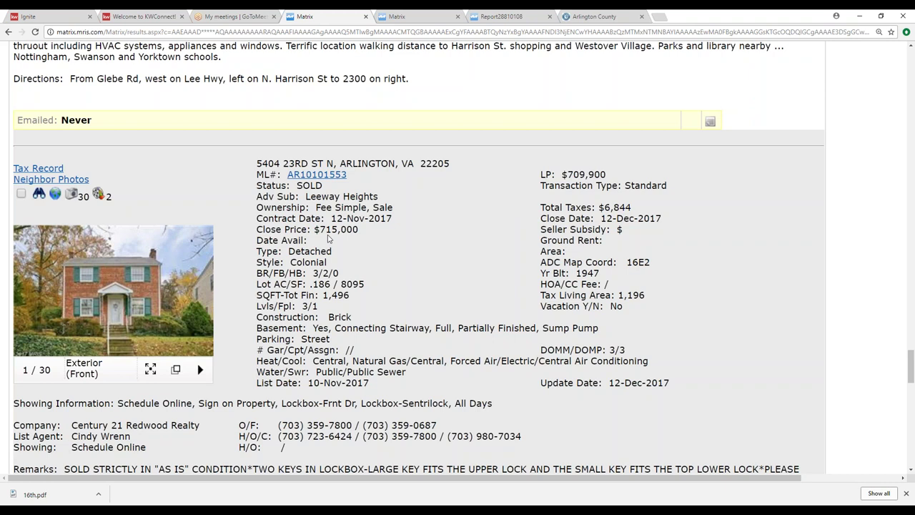
{"action": "scroll", "coordinate": [384, 255], "scroll_direction": "down", "scroll_amount": 5}
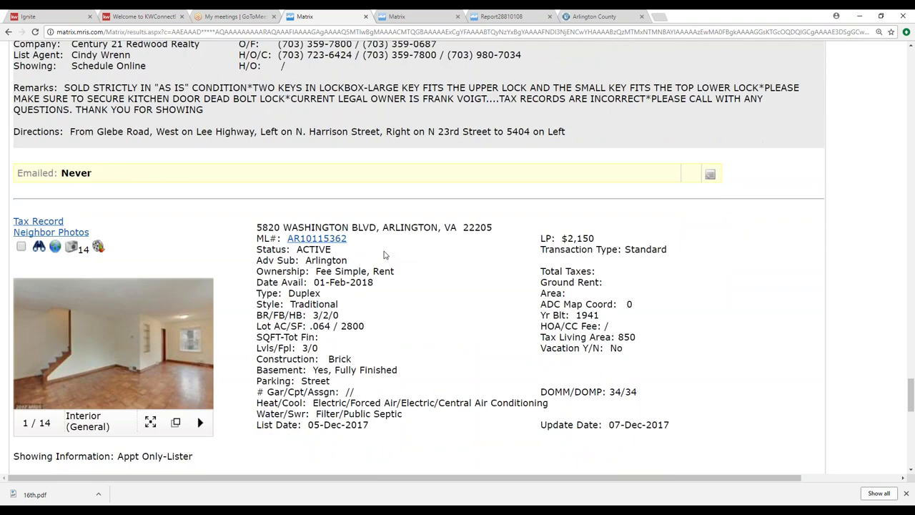
{"action": "scroll", "coordinate": [383, 255], "scroll_direction": "down", "scroll_amount": 2}
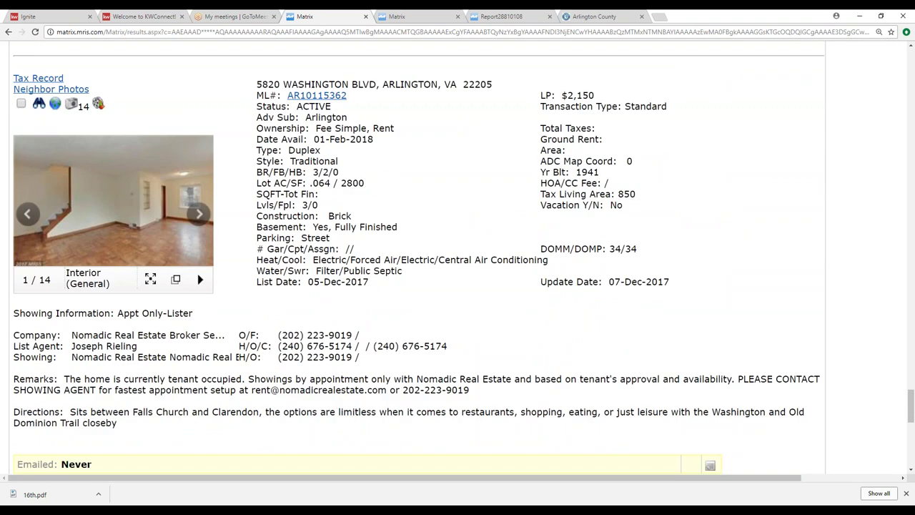
{"action": "left_click", "coordinate": [21, 103]}
{"action": "scroll", "coordinate": [164, 330], "scroll_direction": "down", "scroll_amount": 4}
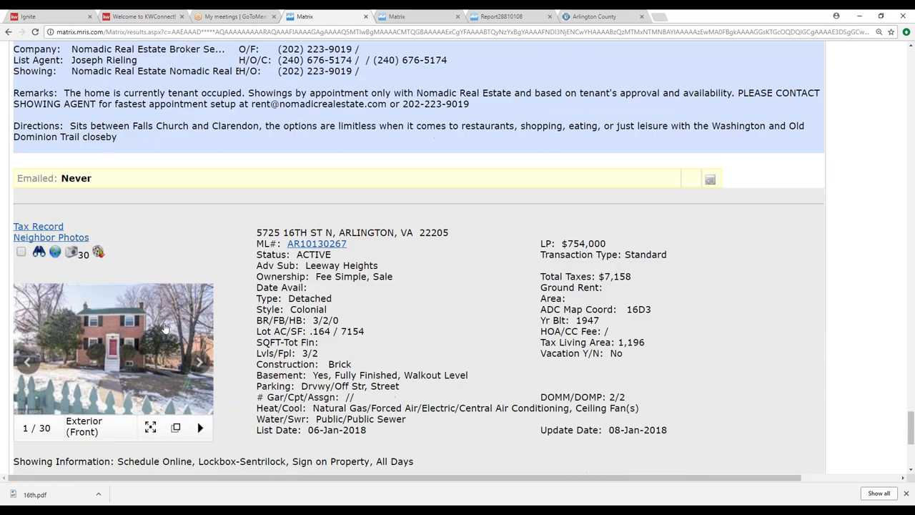
{"action": "scroll", "coordinate": [164, 330], "scroll_direction": "down", "scroll_amount": 4}
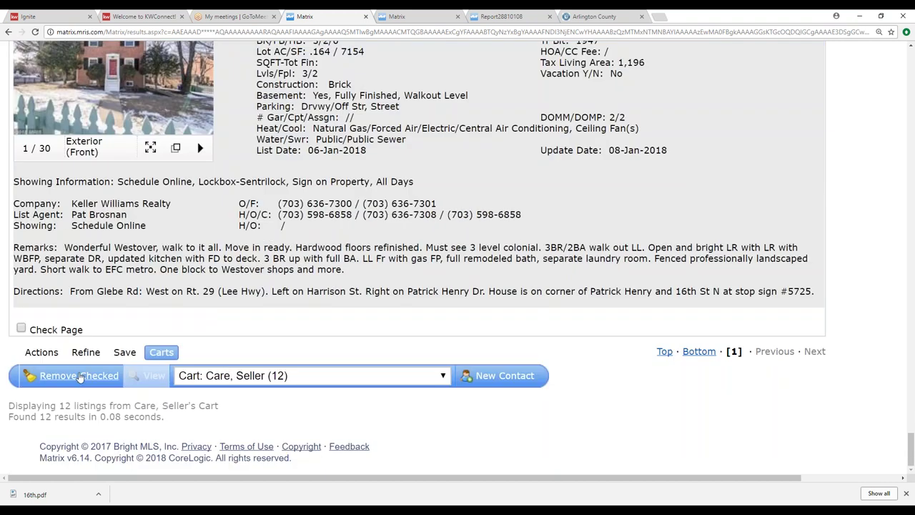
{"action": "left_click", "coordinate": [78, 375]}
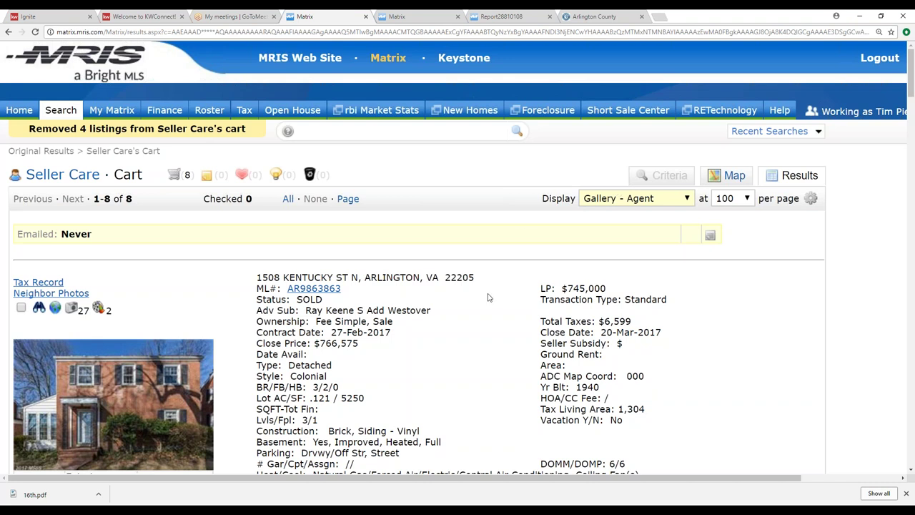
{"action": "scroll", "coordinate": [487, 296], "scroll_direction": "down", "scroll_amount": 2}
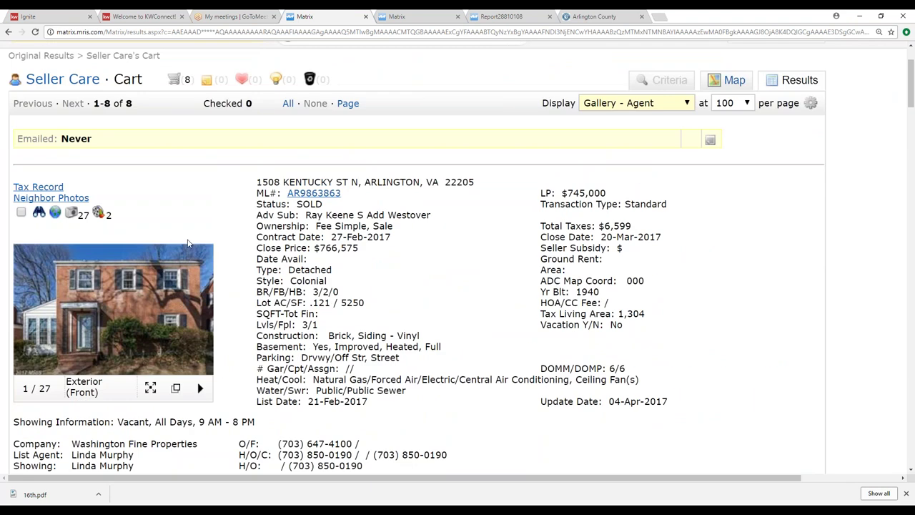
{"action": "scroll", "coordinate": [189, 244], "scroll_direction": "down", "scroll_amount": 5}
{"action": "scroll", "coordinate": [188, 244], "scroll_direction": "down", "scroll_amount": 8}
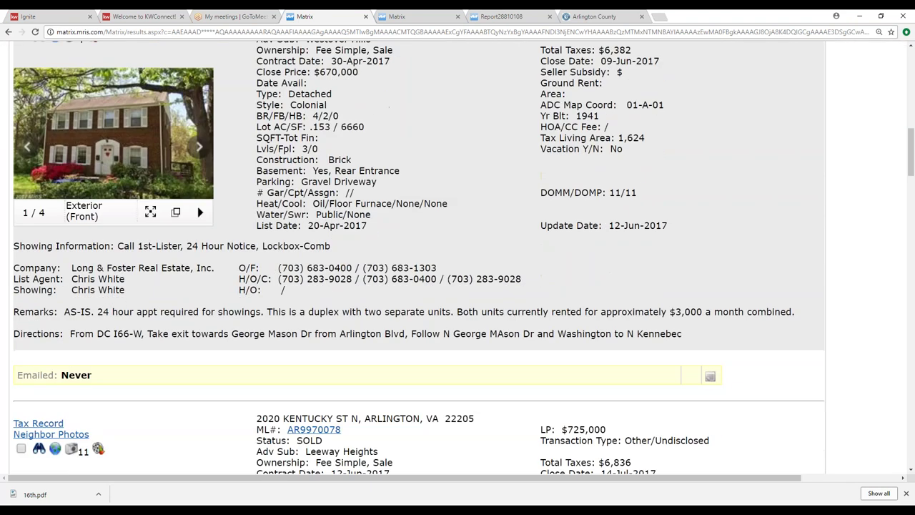
{"action": "scroll", "coordinate": [440, 211], "scroll_direction": "up", "scroll_amount": 8}
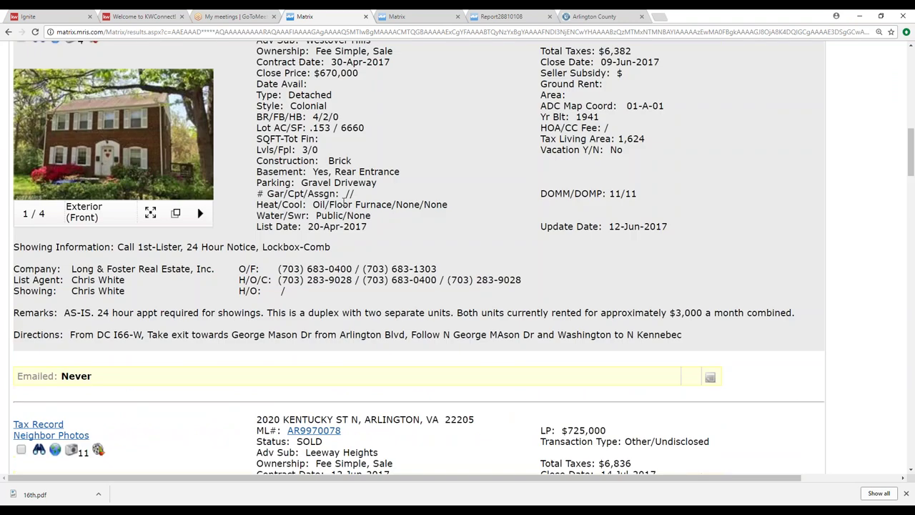
{"action": "scroll", "coordinate": [497, 215], "scroll_direction": "up", "scroll_amount": 5}
{"action": "scroll", "coordinate": [496, 221], "scroll_direction": "down", "scroll_amount": 14}
{"action": "scroll", "coordinate": [495, 225], "scroll_direction": "down", "scroll_amount": 20}
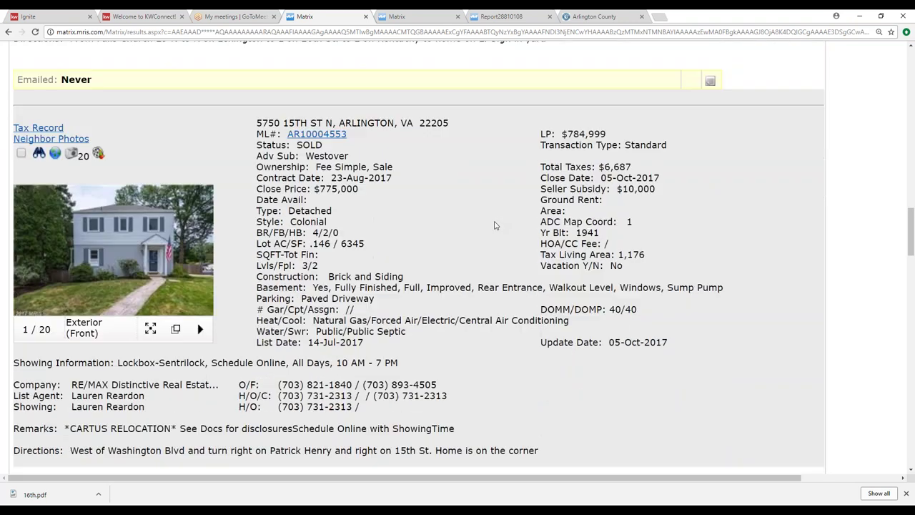
{"action": "scroll", "coordinate": [495, 225], "scroll_direction": "down", "scroll_amount": 12}
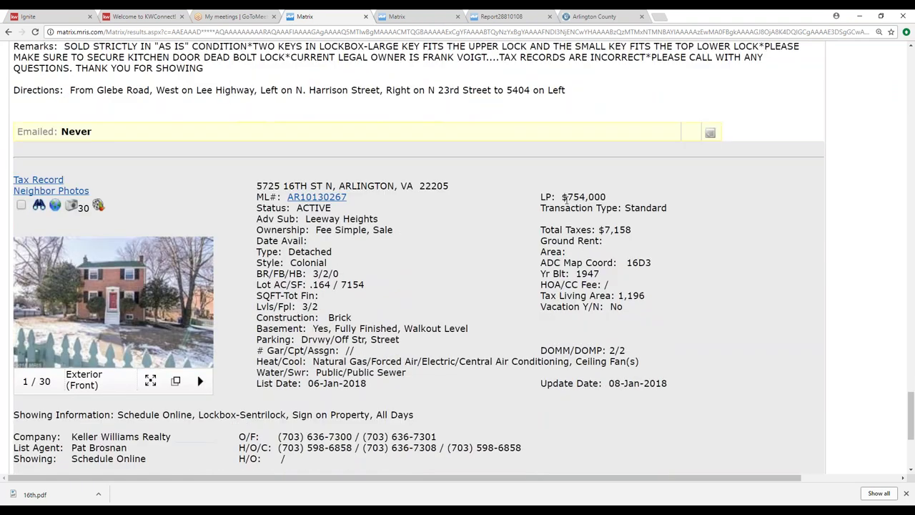
{"action": "scroll", "coordinate": [550, 217], "scroll_direction": "down", "scroll_amount": 5}
{"action": "scroll", "coordinate": [534, 216], "scroll_direction": "up", "scroll_amount": 2}
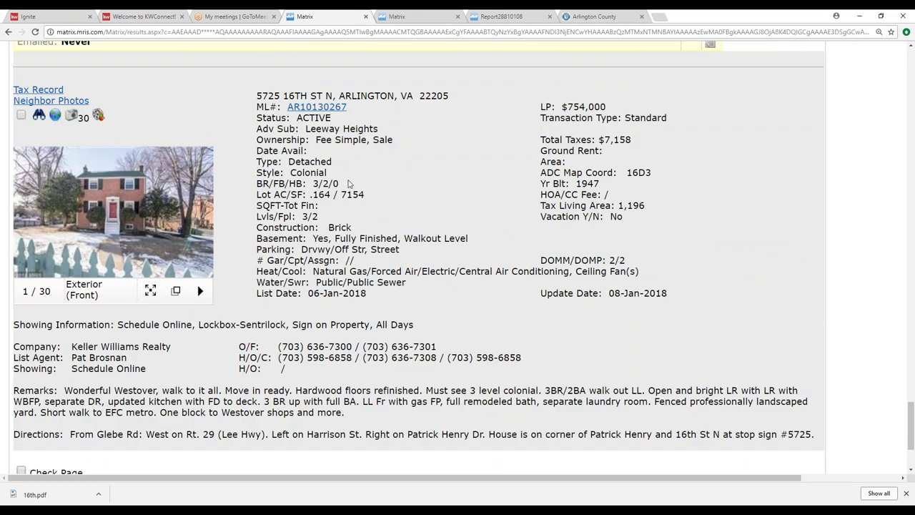
{"action": "scroll", "coordinate": [468, 193], "scroll_direction": "up", "scroll_amount": 7}
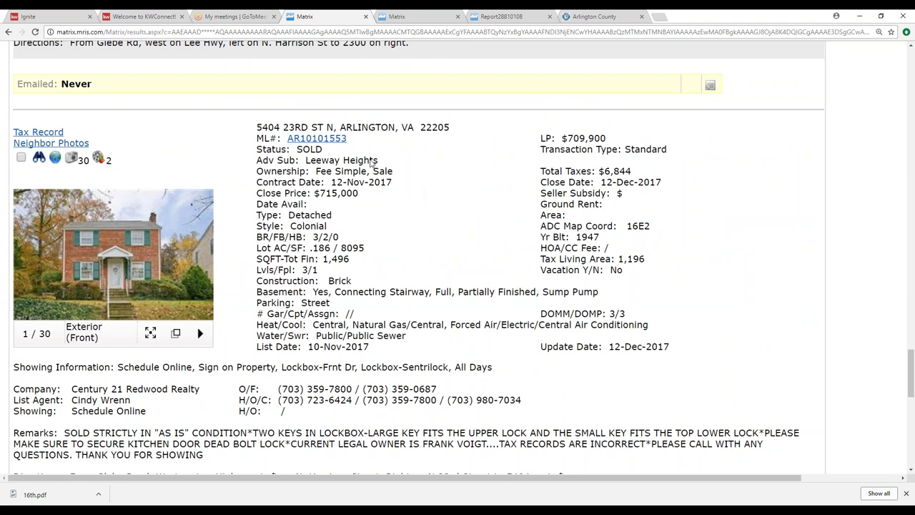
{"action": "scroll", "coordinate": [372, 164], "scroll_direction": "up", "scroll_amount": 5}
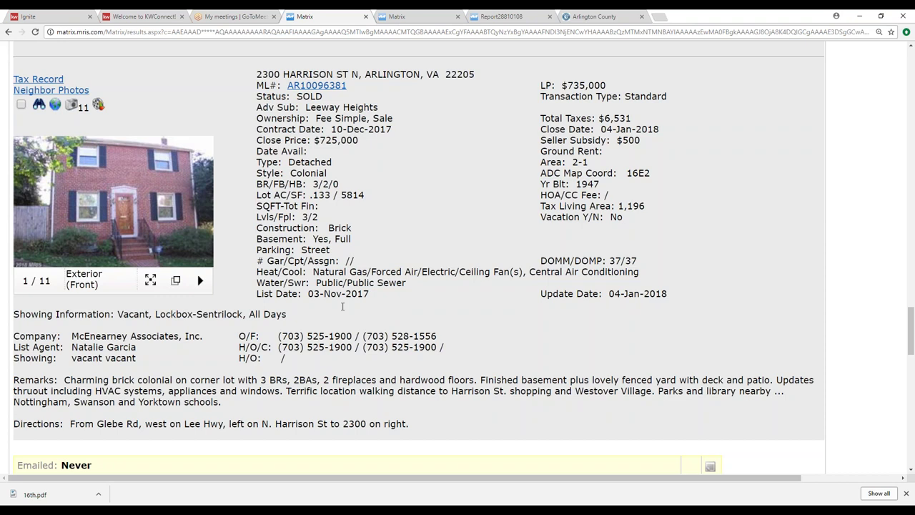
{"action": "scroll", "coordinate": [680, 325], "scroll_direction": "down", "scroll_amount": 5}
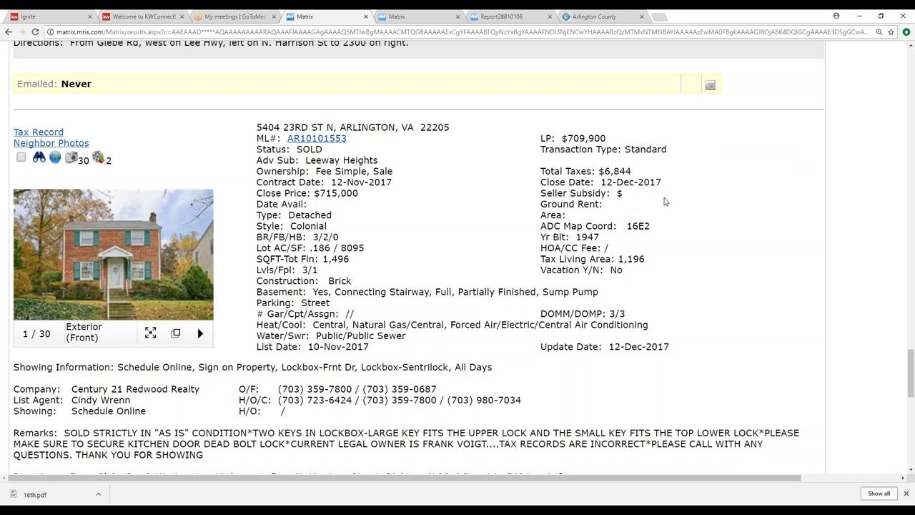
{"action": "scroll", "coordinate": [381, 279], "scroll_direction": "down", "scroll_amount": 2}
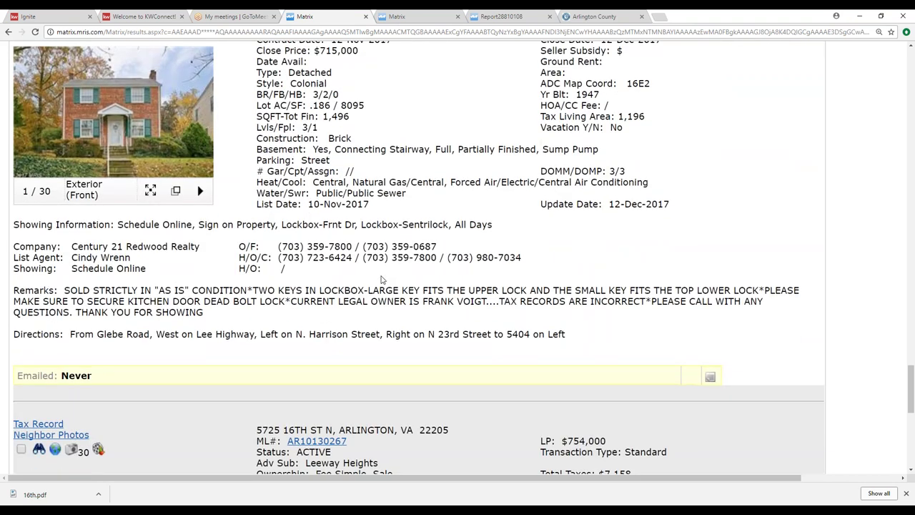
{"action": "scroll", "coordinate": [381, 280], "scroll_direction": "up", "scroll_amount": 11}
{"action": "scroll", "coordinate": [381, 277], "scroll_direction": "up", "scroll_amount": 20}
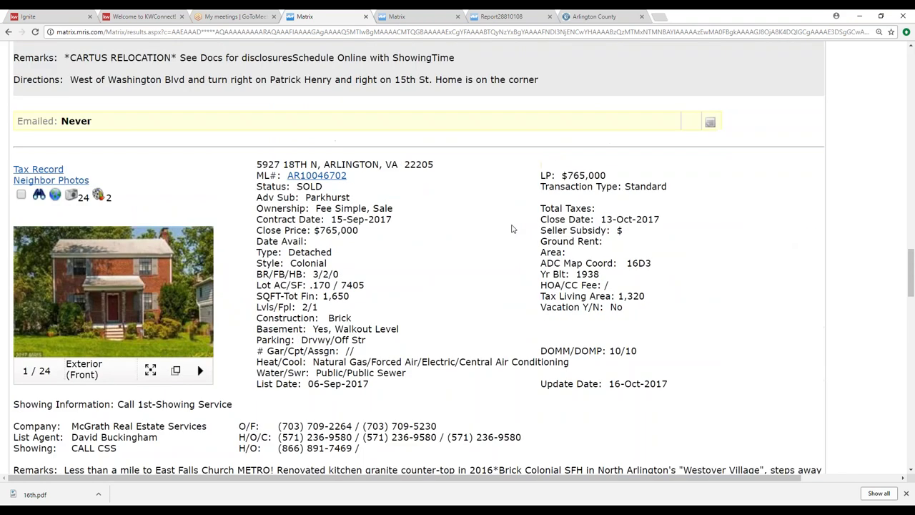
{"action": "scroll", "coordinate": [507, 230], "scroll_direction": "up", "scroll_amount": 8}
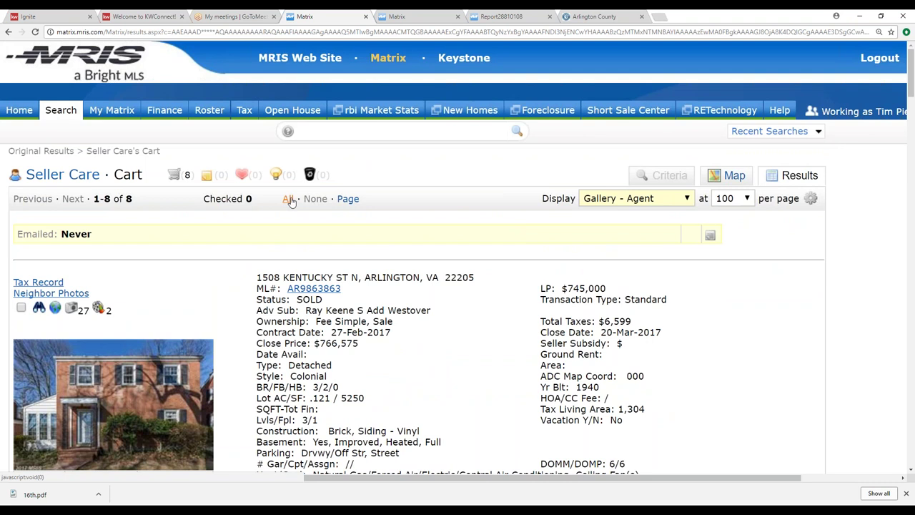
Step: Check all 8 cart listings and launch the CMA Wizard from the Actions menu
{"action": "left_click", "coordinate": [288, 198]}
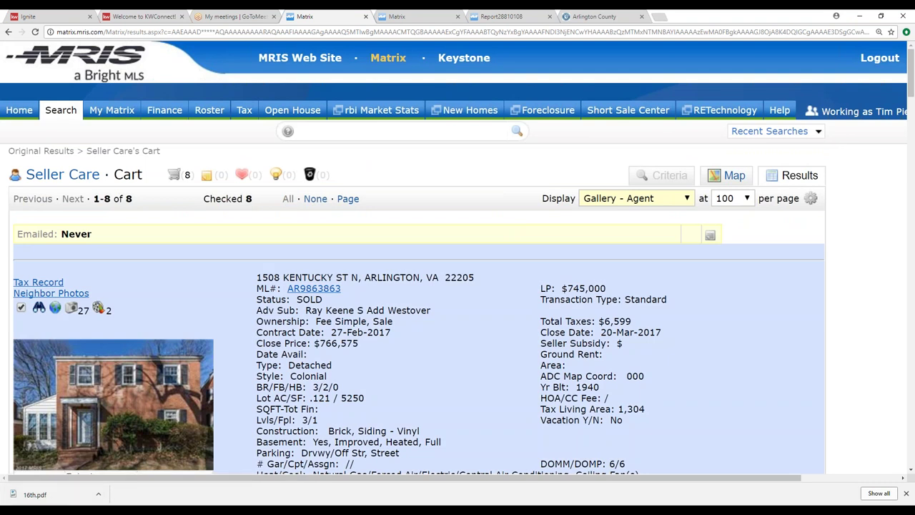
{"action": "scroll", "coordinate": [457, 257], "scroll_direction": "down", "scroll_amount": 14}
{"action": "scroll", "coordinate": [457, 257], "scroll_direction": "down", "scroll_amount": 20}
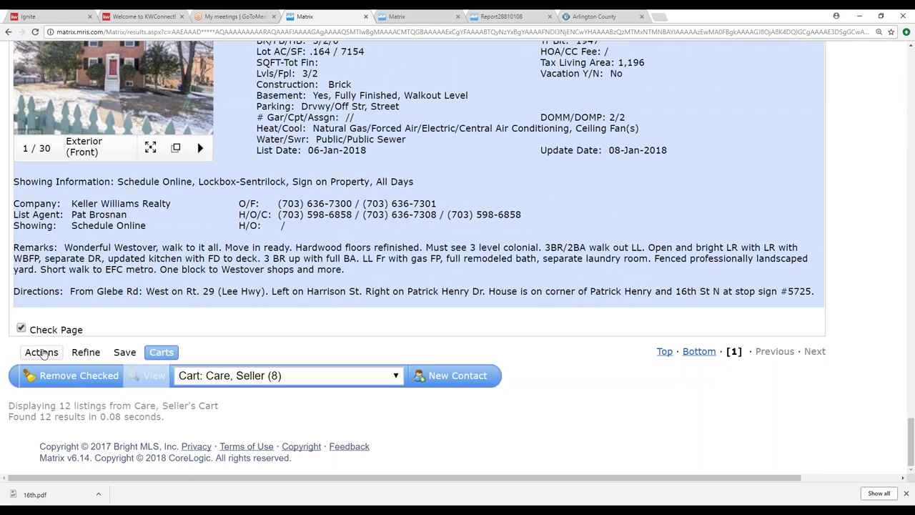
{"action": "left_click", "coordinate": [43, 353]}
{"action": "left_click", "coordinate": [146, 376]}
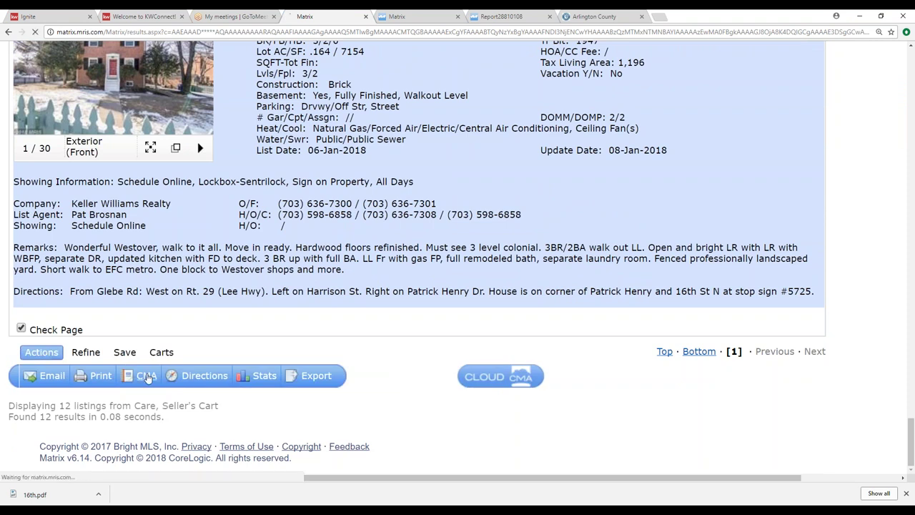
{"action": "left_click", "coordinate": [180, 309]}
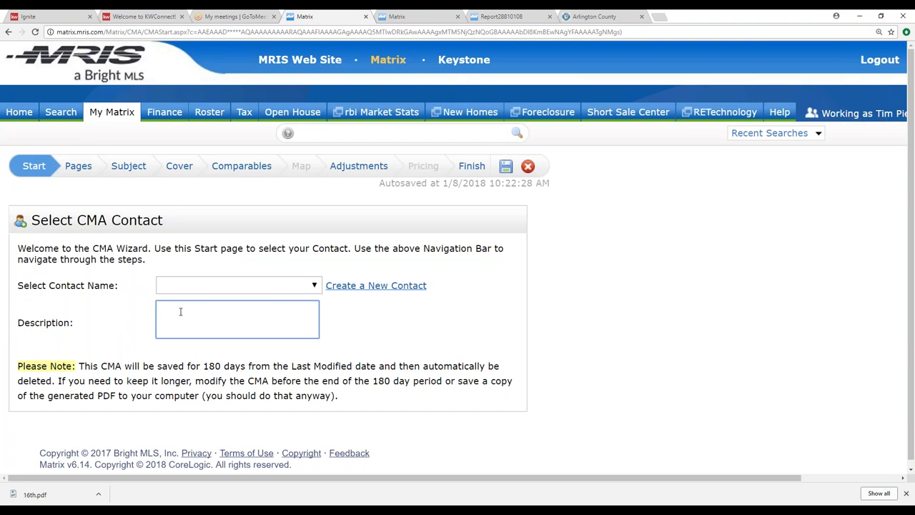
{"action": "type", "text": "`6th"}
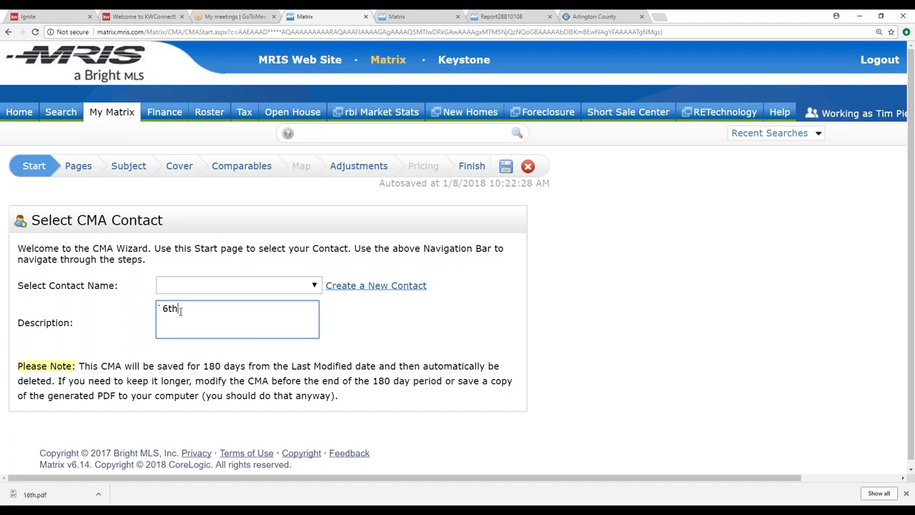
{"action": "key", "text": "BackSpace"}
{"action": "key", "text": "BackSpace"}
{"action": "key", "text": "BackSpace"}
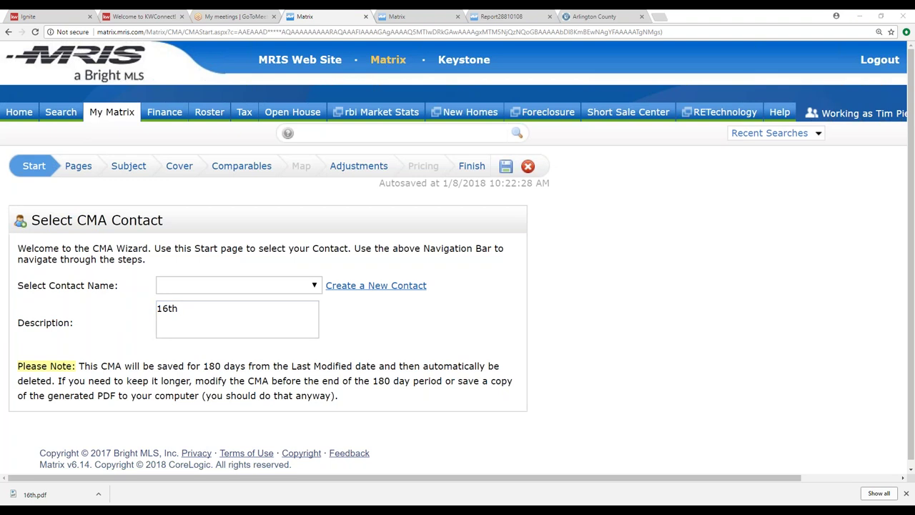
{"action": "left_click", "coordinate": [179, 308]}
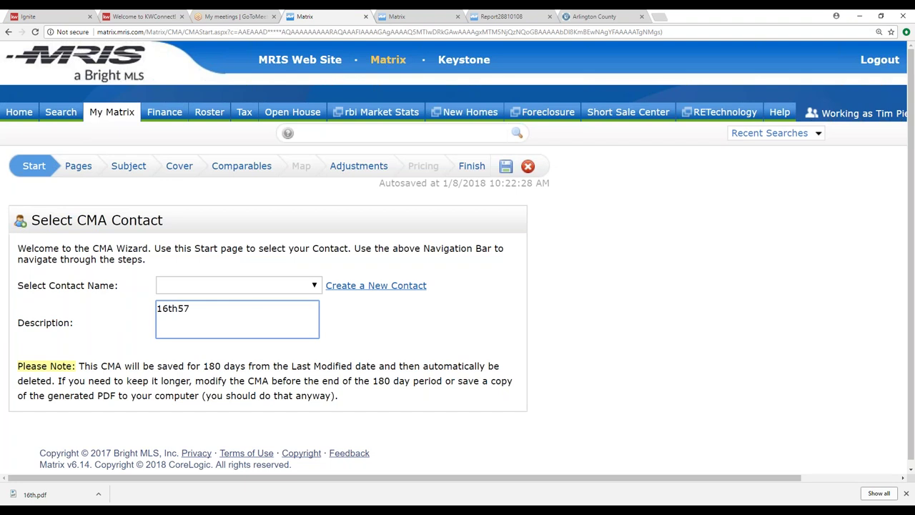
Step: Assign the contact from the contact list and advance to the Pages step
{"action": "left_click", "coordinate": [315, 285]}
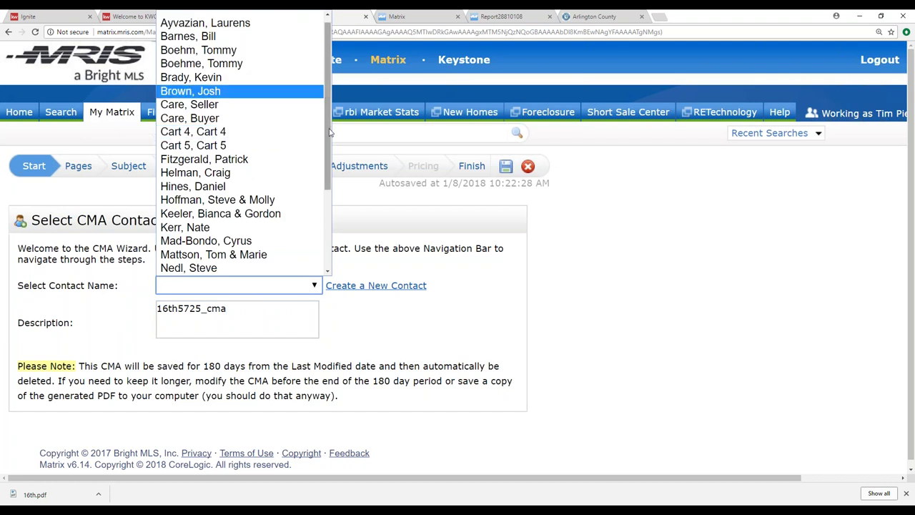
{"action": "scroll", "coordinate": [330, 134], "scroll_direction": "down", "scroll_amount": 3}
{"action": "left_click", "coordinate": [286, 172]}
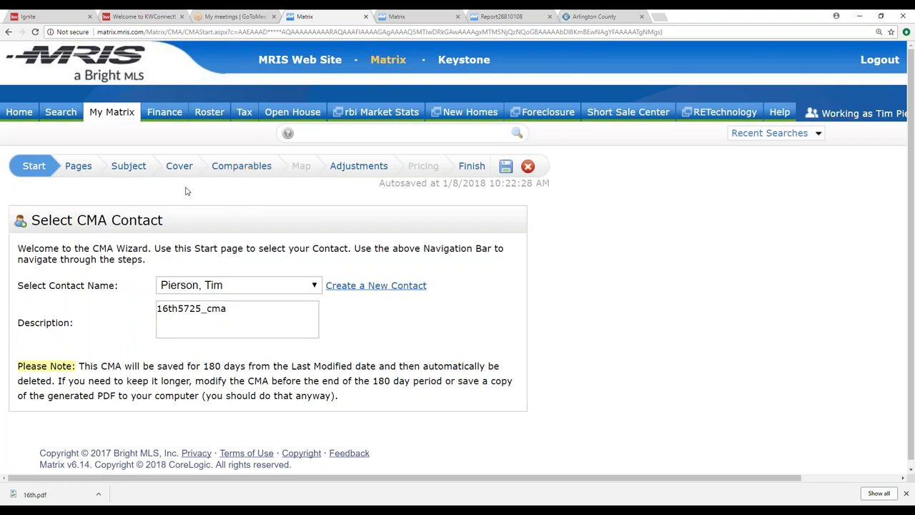
{"action": "left_click", "coordinate": [76, 167]}
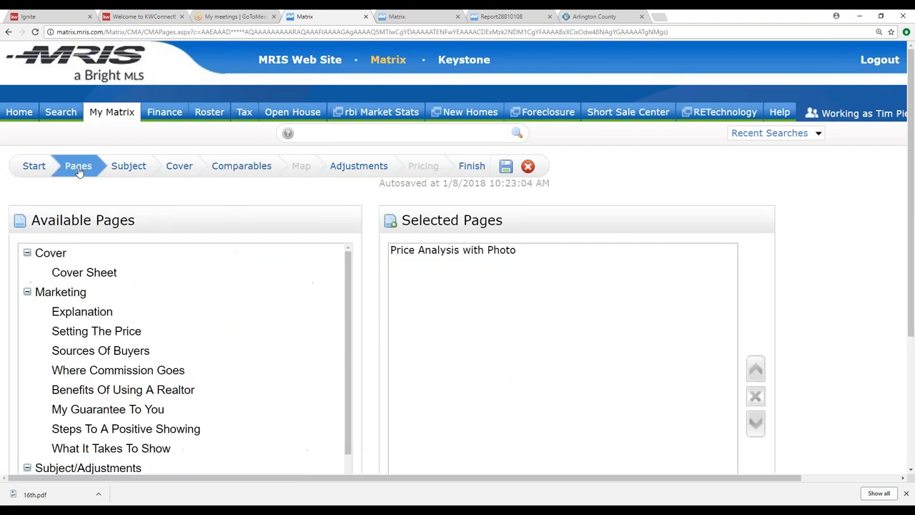
Step: Add Statistics after Price Analysis with Photo in Selected Pages, then advance to the Subject step
{"action": "left_click_drag", "start_coordinate": [349, 321], "coordinate": [355, 418]}
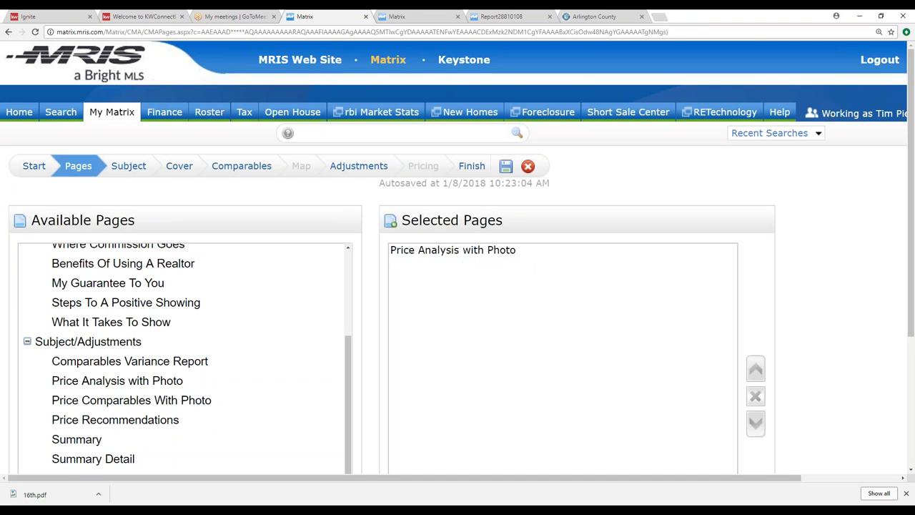
{"action": "mouse_move", "coordinate": [351, 388]}
{"action": "left_mouse_down"}
{"action": "mouse_move", "coordinate": [350, 306]}
{"action": "mouse_move", "coordinate": [353, 413]}
{"action": "mouse_move", "coordinate": [345, 280]}
{"action": "mouse_move", "coordinate": [351, 394]}
{"action": "left_mouse_up"}
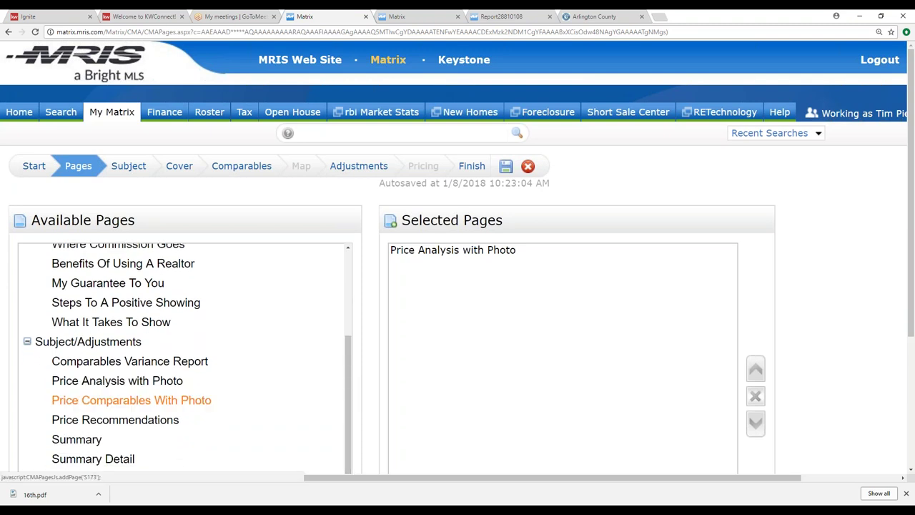
{"action": "scroll", "coordinate": [281, 436], "scroll_direction": "down", "scroll_amount": 3}
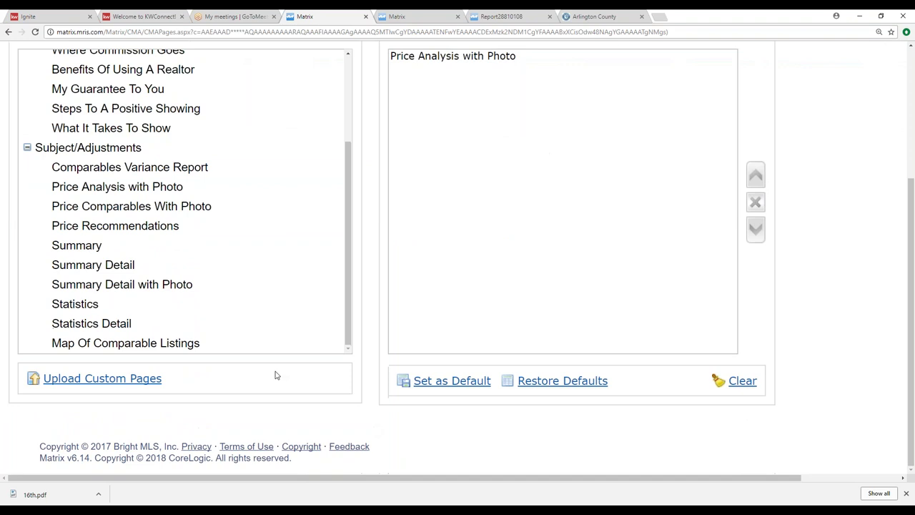
{"action": "left_click", "coordinate": [84, 309]}
{"action": "scroll", "coordinate": [425, 260], "scroll_direction": "up", "scroll_amount": 2}
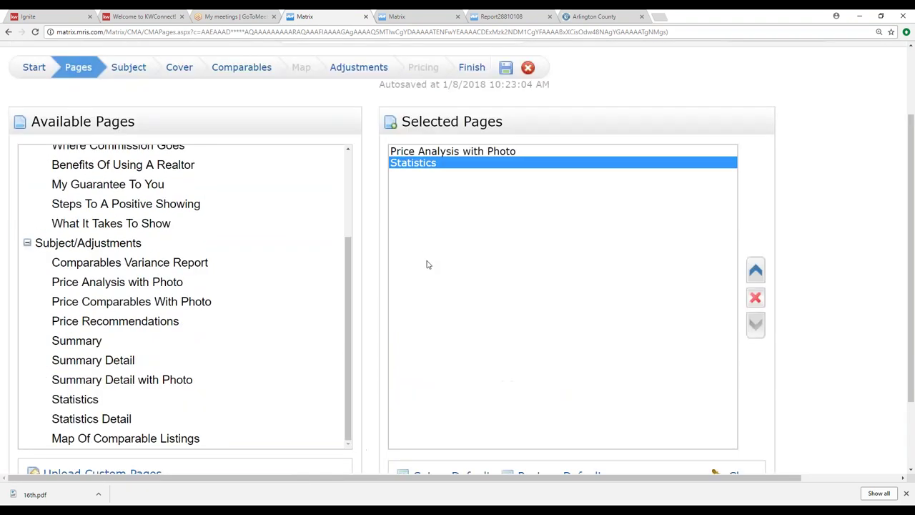
{"action": "scroll", "coordinate": [398, 227], "scroll_direction": "up", "scroll_amount": 1}
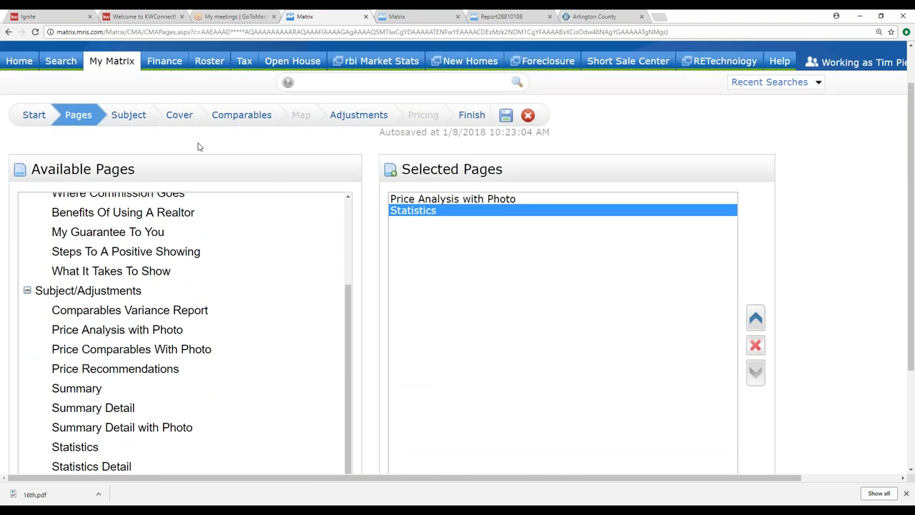
{"action": "left_click", "coordinate": [129, 115]}
{"action": "mouse_move", "coordinate": [115, 118]}
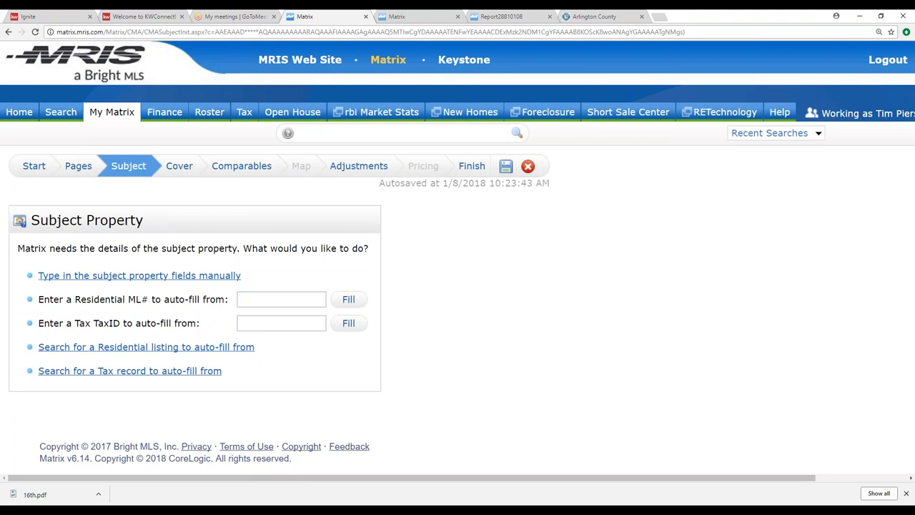
{"action": "left_click", "coordinate": [281, 299]}
{"action": "type", "text": "AR10130267"}
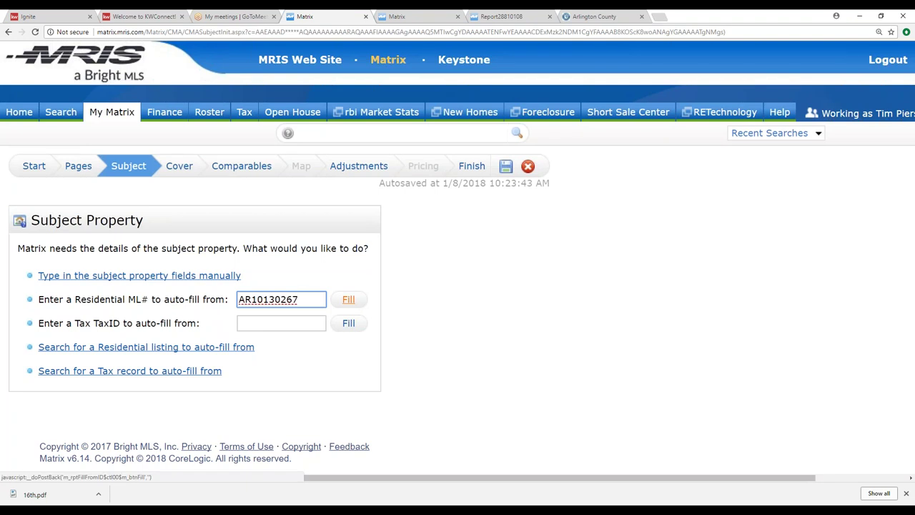
{"action": "left_click", "coordinate": [354, 303]}
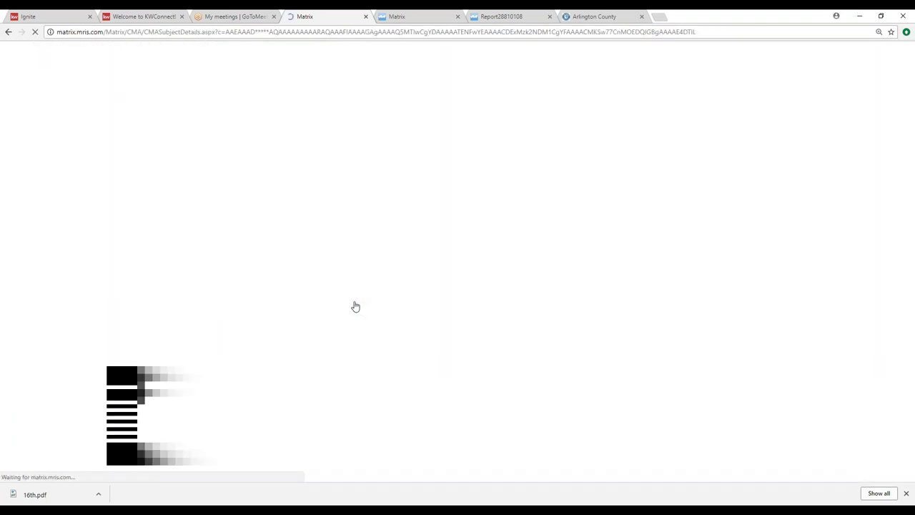
{"action": "scroll", "coordinate": [513, 279], "scroll_direction": "down", "scroll_amount": 3}
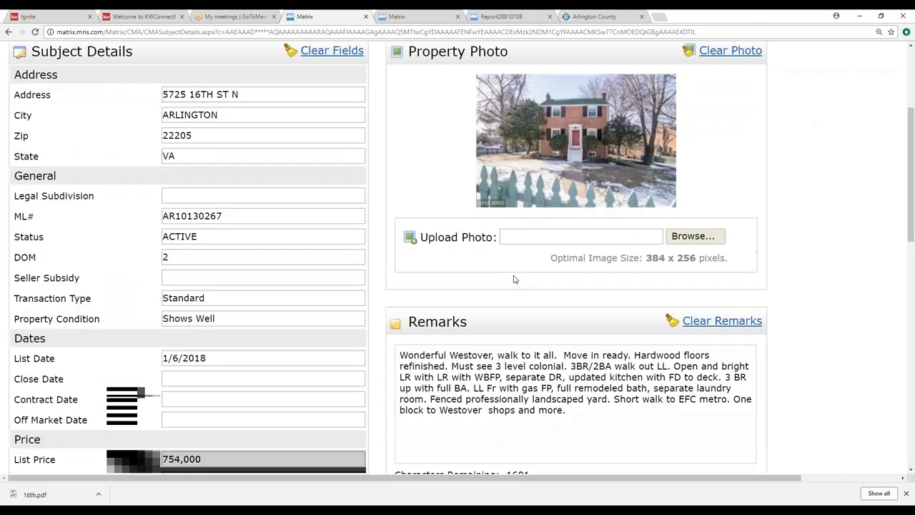
{"action": "scroll", "coordinate": [513, 278], "scroll_direction": "down", "scroll_amount": 6}
{"action": "scroll", "coordinate": [513, 279], "scroll_direction": "up", "scroll_amount": 9}
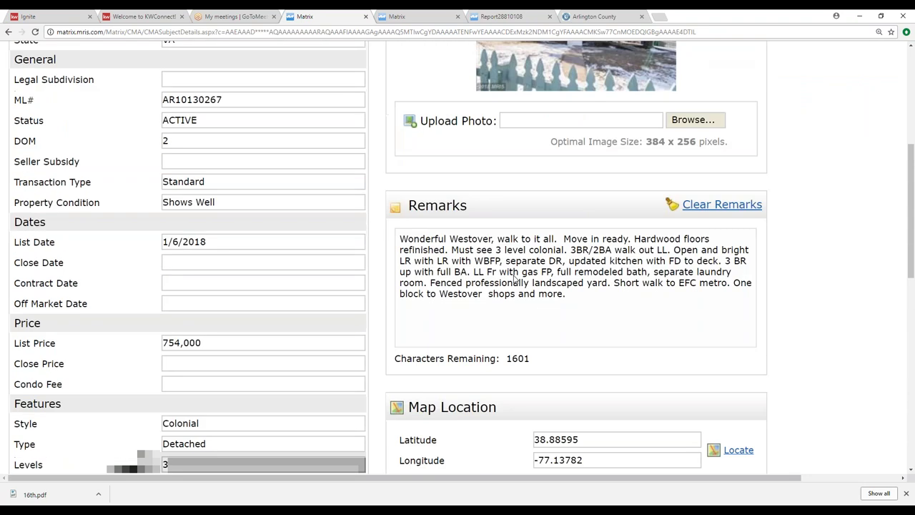
{"action": "left_click", "coordinate": [181, 168]}
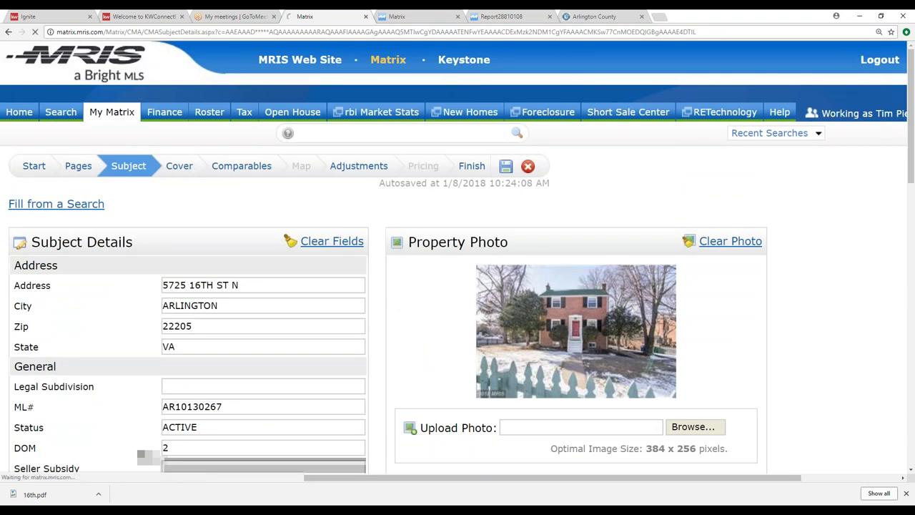
{"action": "scroll", "coordinate": [421, 336], "scroll_direction": "down", "scroll_amount": 1}
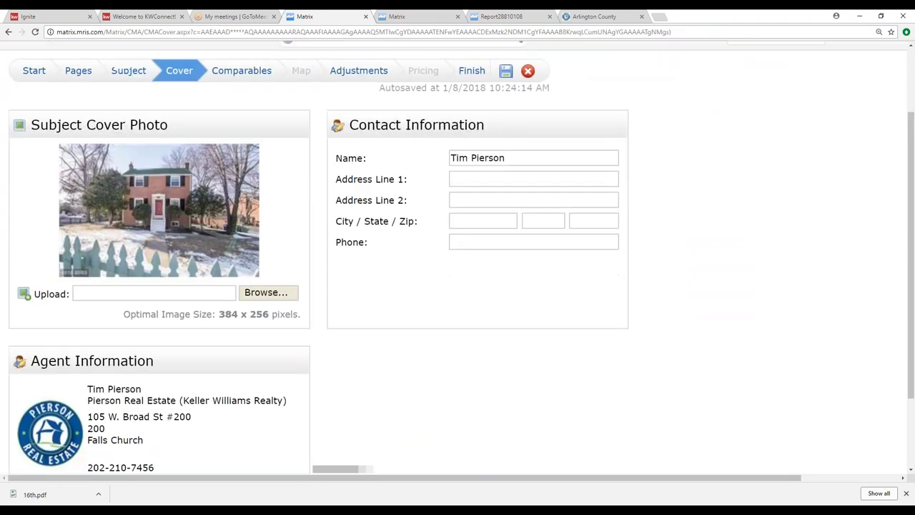
{"action": "scroll", "coordinate": [45, 428], "scroll_direction": "down", "scroll_amount": 1}
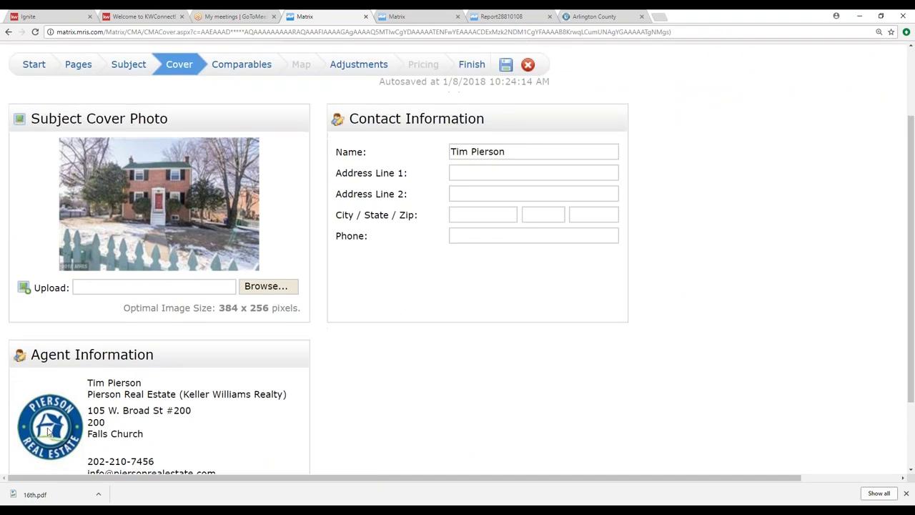
{"action": "scroll", "coordinate": [77, 321], "scroll_direction": "up", "scroll_amount": 1}
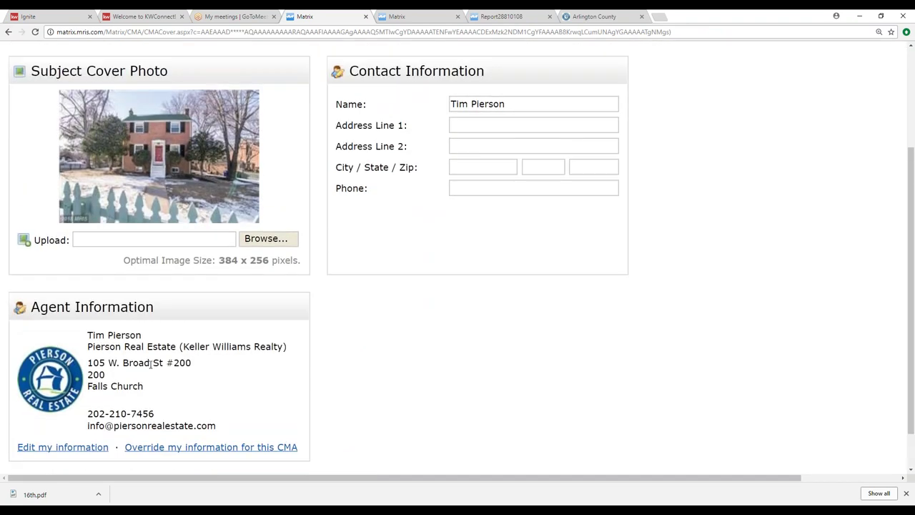
{"action": "scroll", "coordinate": [151, 365], "scroll_direction": "up", "scroll_amount": 3}
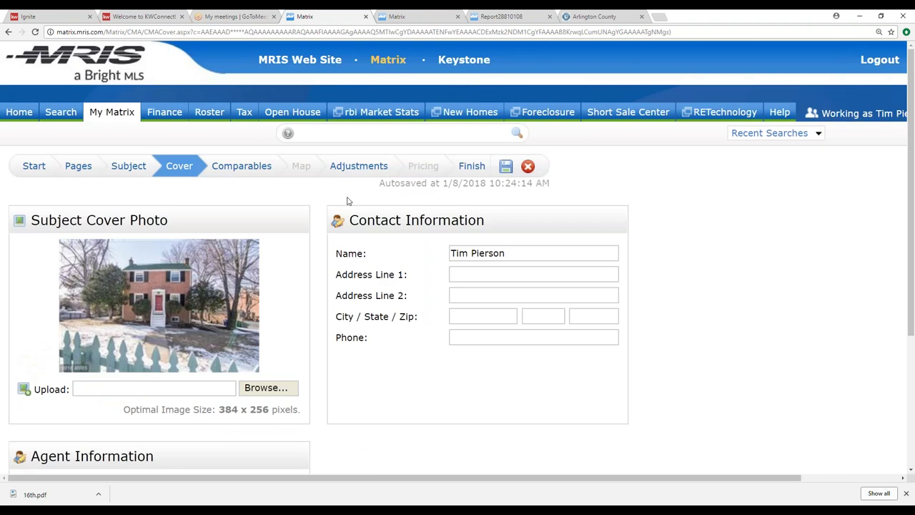
{"action": "left_click", "coordinate": [240, 168]}
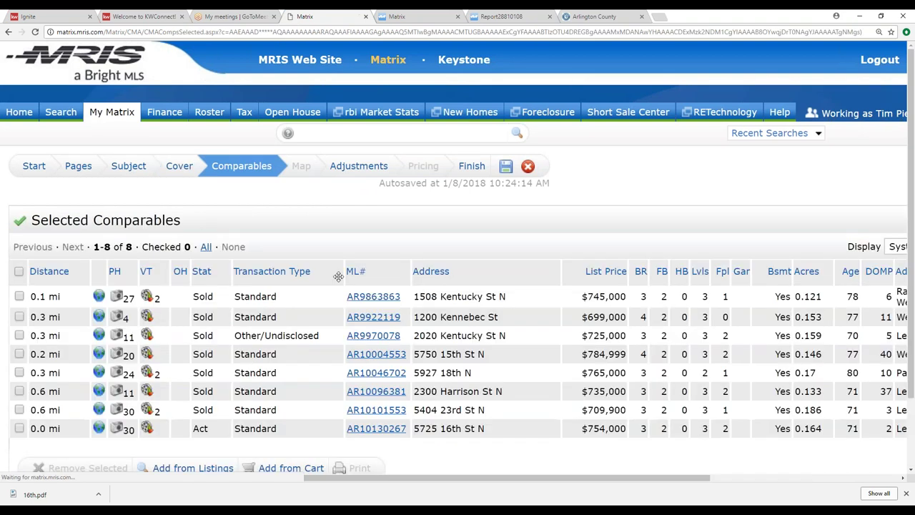
{"action": "scroll", "coordinate": [263, 289], "scroll_direction": "down", "scroll_amount": 2}
{"action": "scroll", "coordinate": [262, 288], "scroll_direction": "down", "scroll_amount": 2}
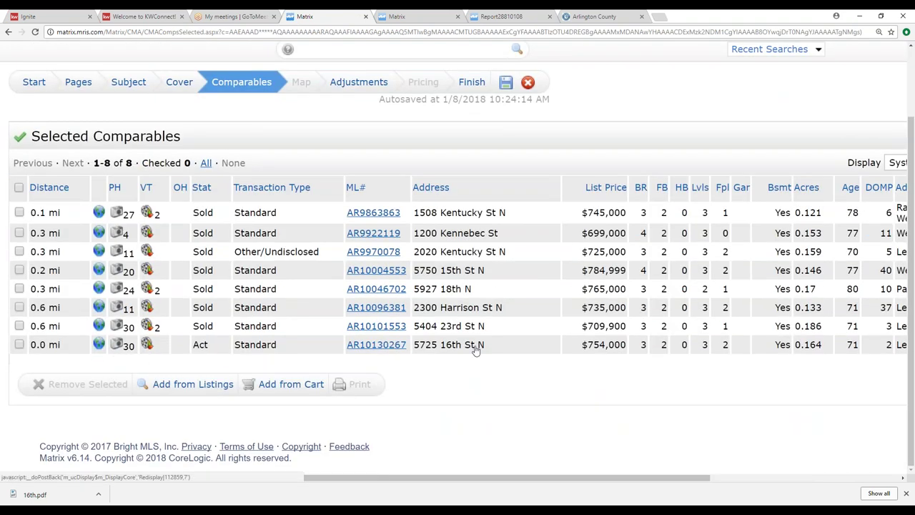
{"action": "left_click_drag", "start_coordinate": [495, 350], "coordinate": [165, 345]}
{"action": "left_click", "coordinate": [20, 344]}
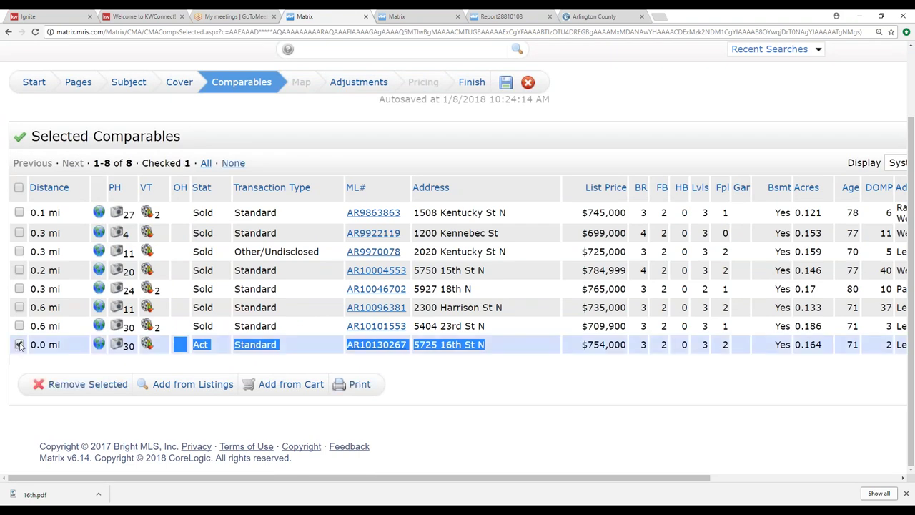
{"action": "left_click", "coordinate": [74, 386]}
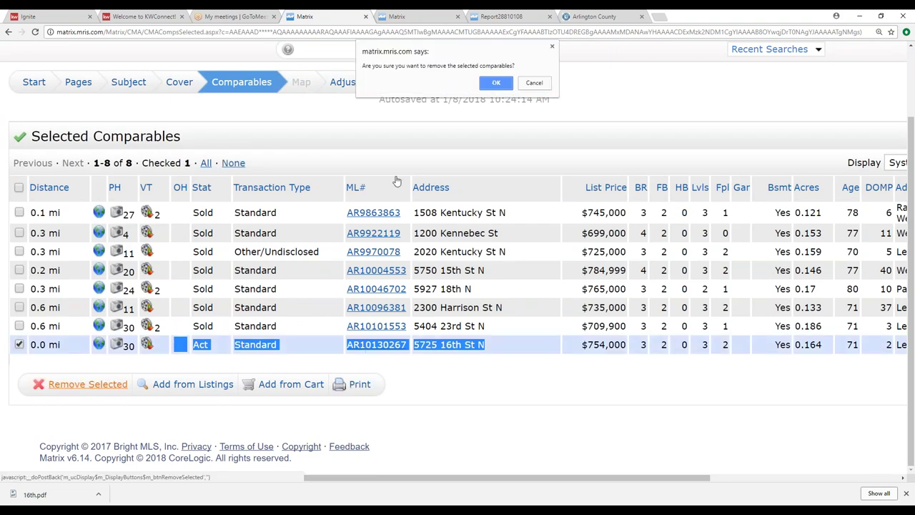
{"action": "left_click", "coordinate": [496, 81]}
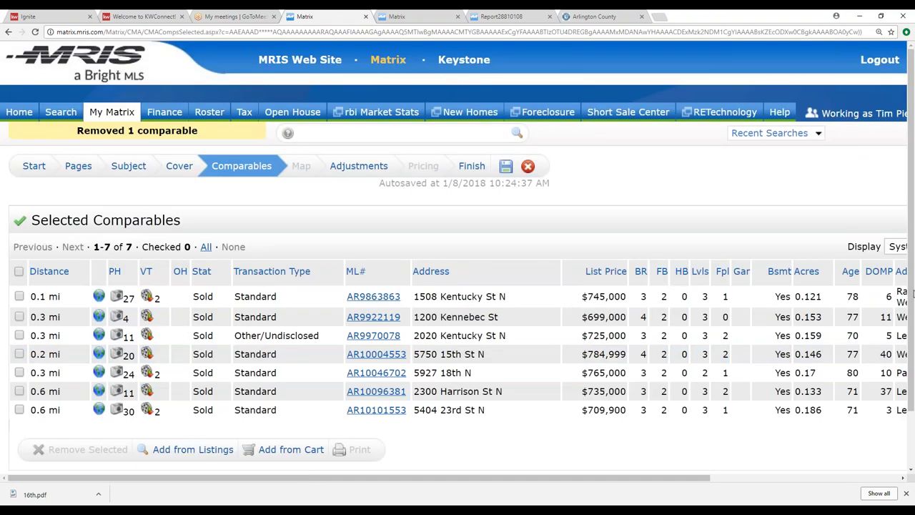
{"action": "left_click", "coordinate": [19, 271]}
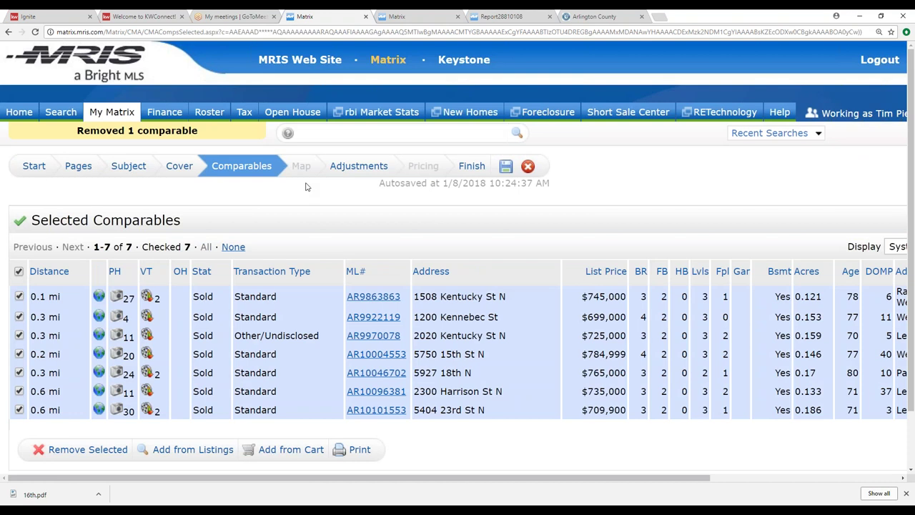
{"action": "left_click", "coordinate": [358, 165]}
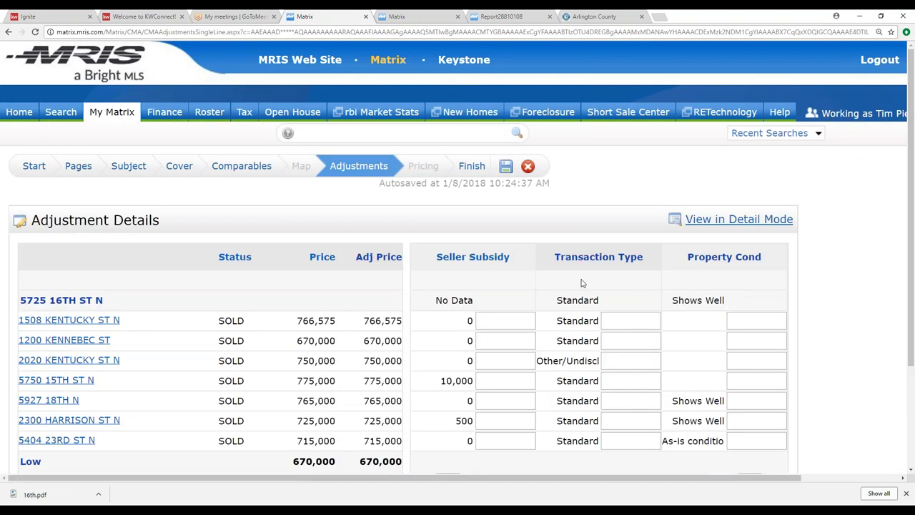
{"action": "scroll", "coordinate": [583, 283], "scroll_direction": "down", "scroll_amount": 2}
{"action": "scroll", "coordinate": [583, 284], "scroll_direction": "down", "scroll_amount": 1}
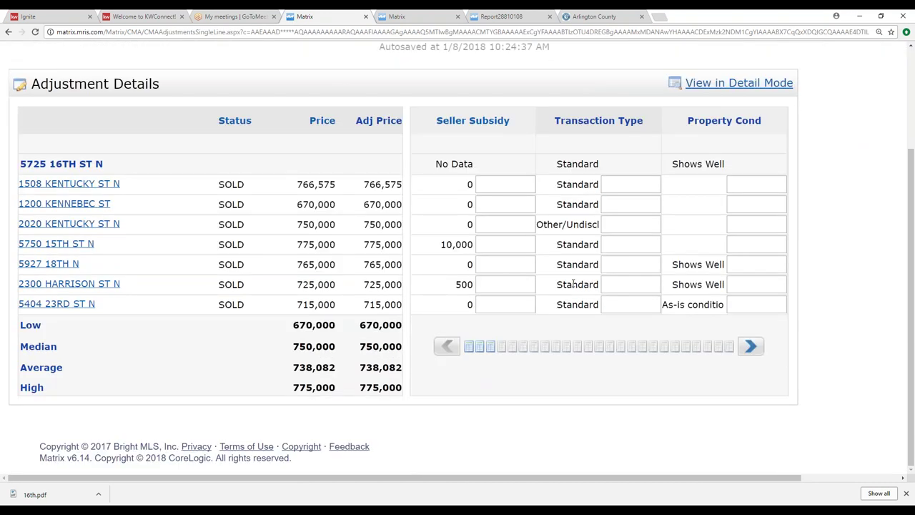
{"action": "left_click", "coordinate": [750, 346]}
{"action": "left_click", "coordinate": [751, 347]}
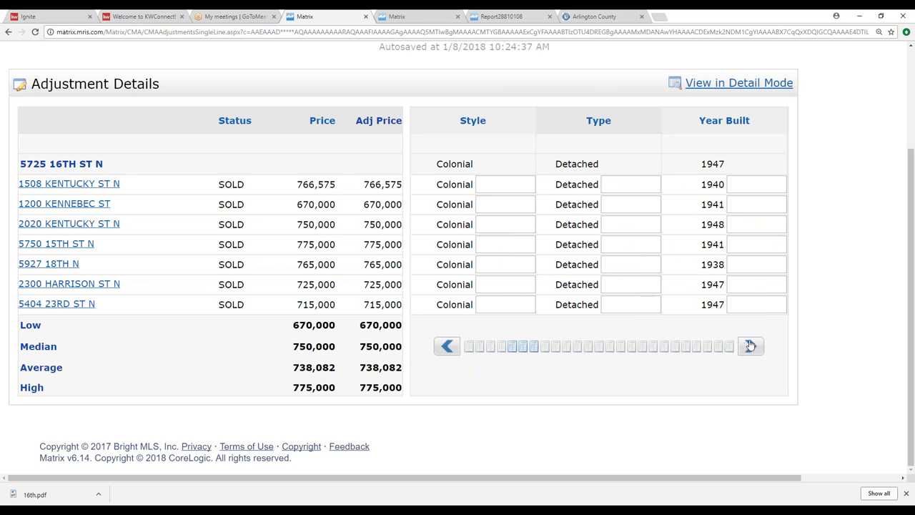
{"action": "left_click", "coordinate": [751, 347]}
{"action": "left_click", "coordinate": [499, 205]}
{"action": "type", "text": "5"}
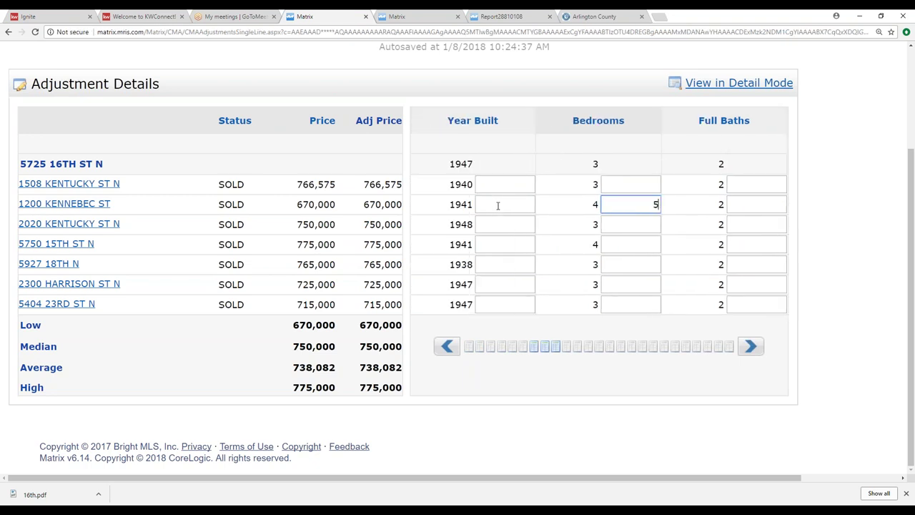
{"action": "key", "text": "BackSpace"}
Step: Page forward through the parking, garage and exterior columns, then back to Bedrooms
{"action": "left_click", "coordinate": [750, 347]}
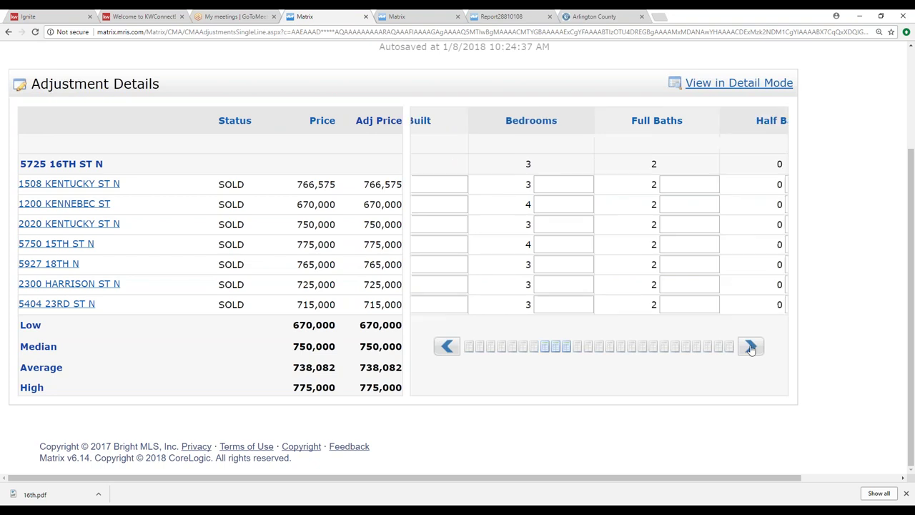
{"action": "left_click", "coordinate": [750, 346]}
{"action": "left_click", "coordinate": [750, 347]}
{"action": "left_click", "coordinate": [750, 346]}
{"action": "left_click", "coordinate": [750, 347]}
{"action": "left_click", "coordinate": [750, 346]}
{"action": "left_click", "coordinate": [750, 347]}
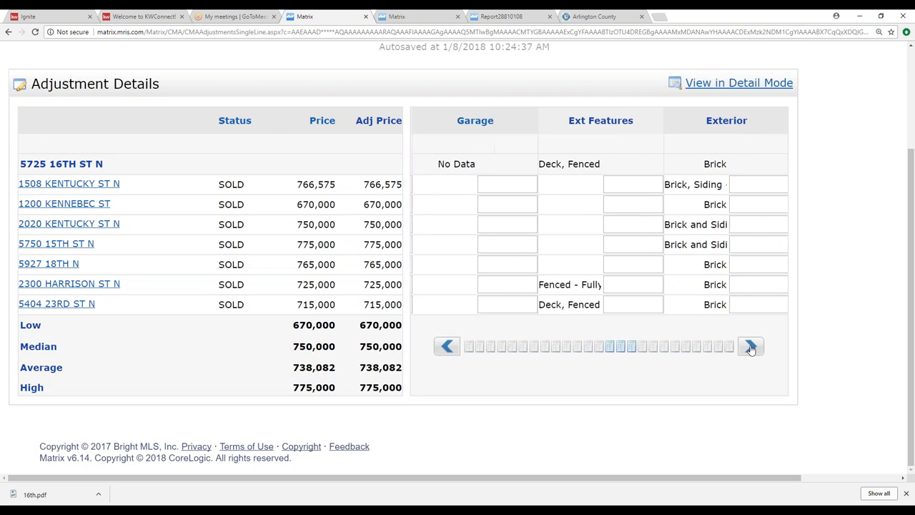
{"action": "left_click", "coordinate": [751, 346]}
{"action": "left_click", "coordinate": [446, 347]}
{"action": "left_click", "coordinate": [446, 346]}
{"action": "left_click", "coordinate": [446, 347]}
{"action": "left_click", "coordinate": [446, 347]}
{"action": "left_click", "coordinate": [446, 346]}
{"action": "left_click", "coordinate": [446, 346]}
{"action": "left_click", "coordinate": [446, 347]}
{"action": "left_click", "coordinate": [646, 206]}
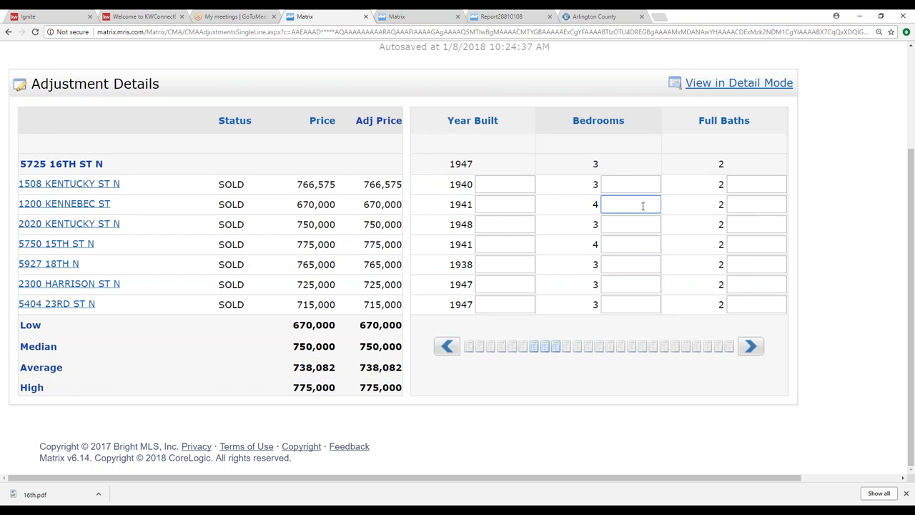
{"action": "type", "text": "3"}
{"action": "left_click", "coordinate": [651, 224]}
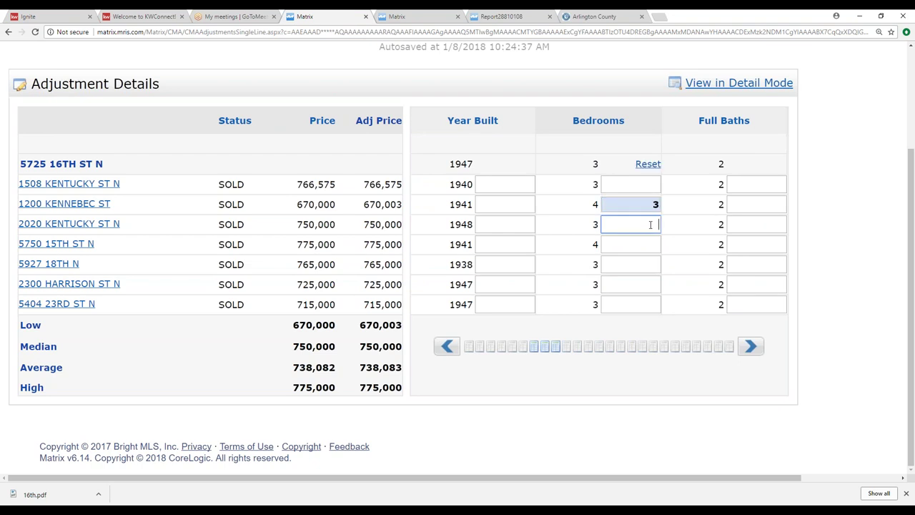
{"action": "type", "text": "4"}
{"action": "left_click", "coordinate": [656, 254]}
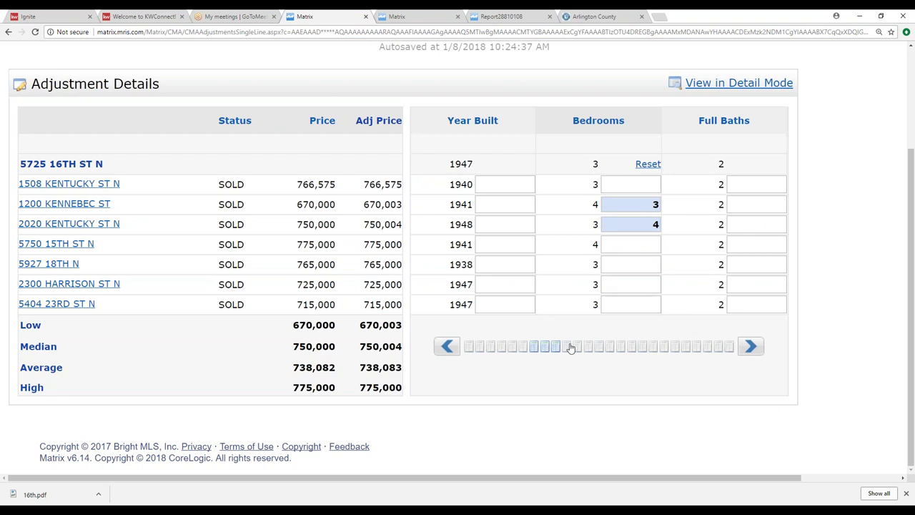
{"action": "scroll", "coordinate": [521, 178], "scroll_direction": "up", "scroll_amount": 2}
{"action": "left_click", "coordinate": [478, 168]}
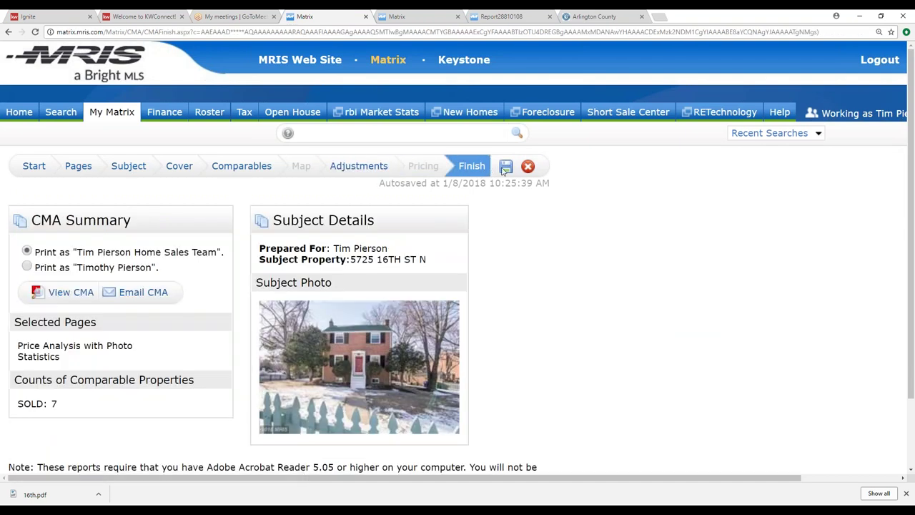
{"action": "left_click", "coordinate": [506, 168]}
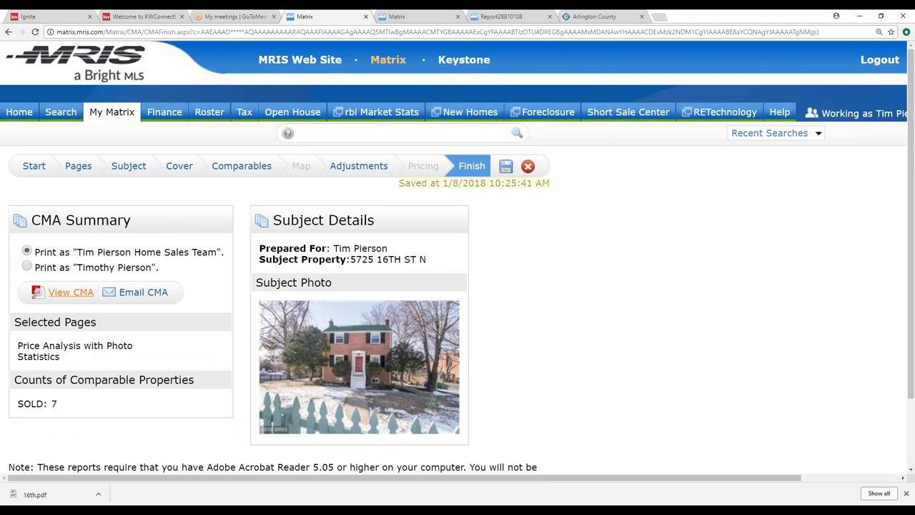
{"action": "left_click", "coordinate": [70, 294]}
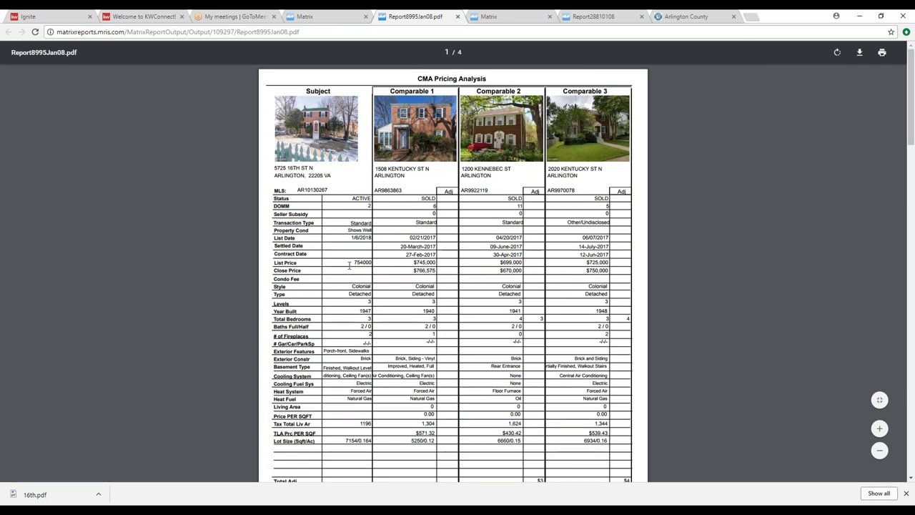
{"action": "left_click_drag", "start_coordinate": [413, 270], "coordinate": [571, 361]}
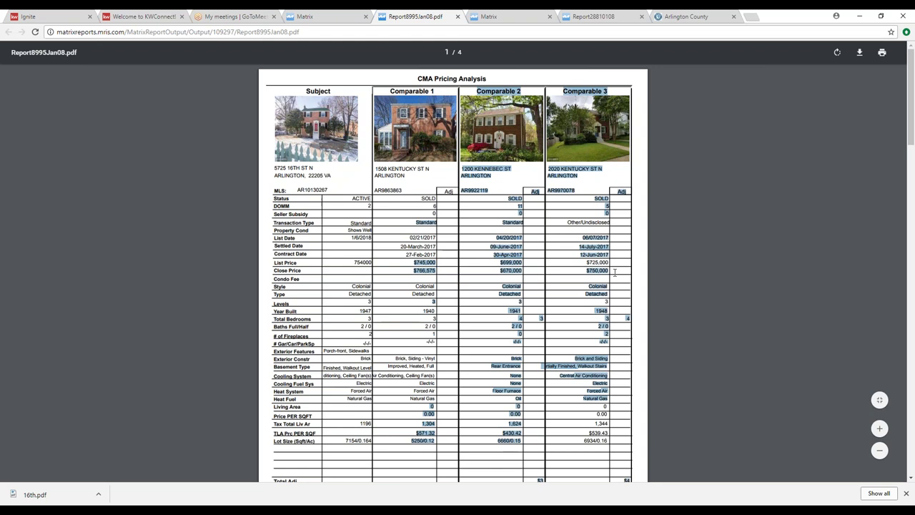
{"action": "left_click", "coordinate": [478, 225]}
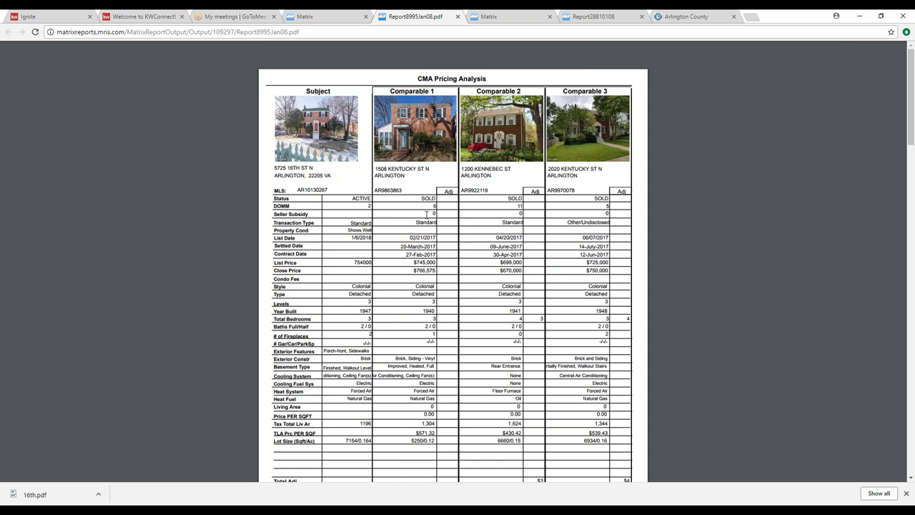
{"action": "left_click_drag", "start_coordinate": [414, 270], "coordinate": [437, 270]}
{"action": "left_click_drag", "start_coordinate": [438, 213], "coordinate": [607, 375]}
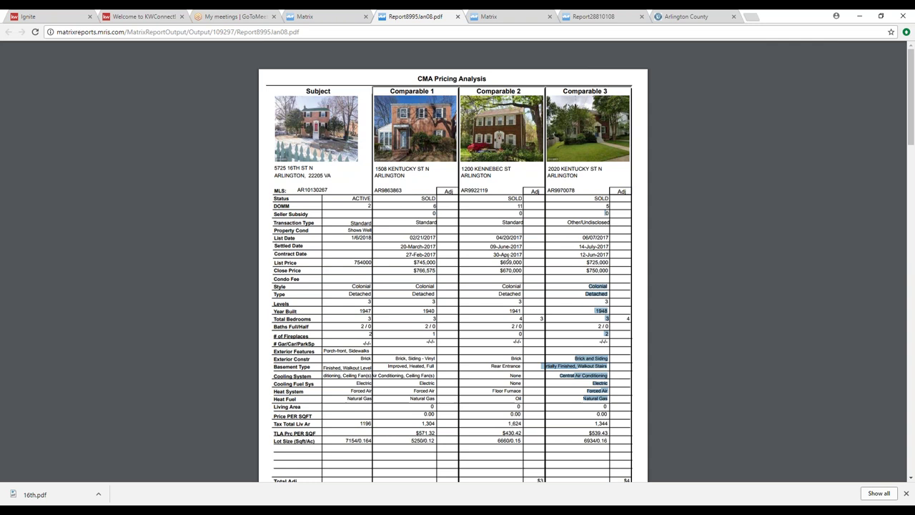
{"action": "left_click", "coordinate": [479, 216]}
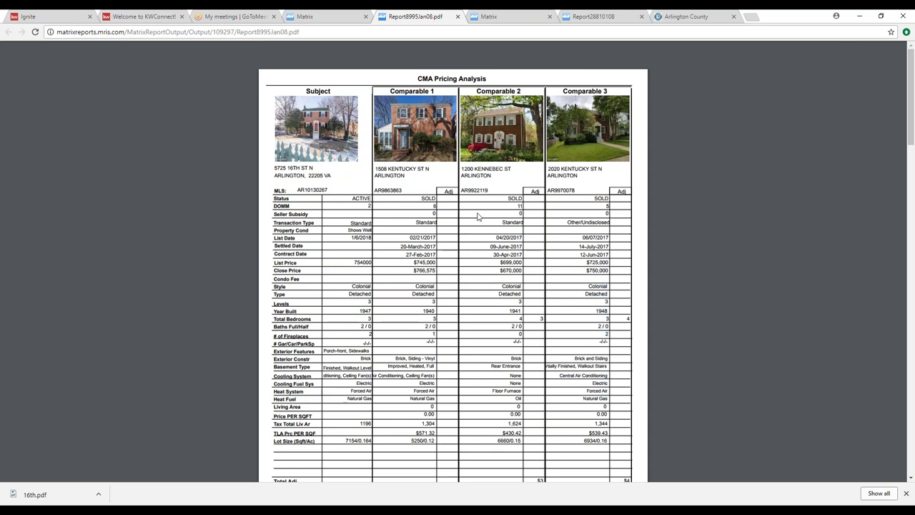
{"action": "double_click", "coordinate": [433, 206]}
{"action": "mouse_move", "coordinate": [609, 202]}
{"action": "left_mouse_down"}
{"action": "mouse_move", "coordinate": [601, 255]}
{"action": "mouse_move", "coordinate": [606, 206]}
{"action": "left_mouse_up"}
{"action": "scroll", "coordinate": [606, 205], "scroll_direction": "down", "scroll_amount": 5}
{"action": "scroll", "coordinate": [505, 289], "scroll_direction": "down", "scroll_amount": 3}
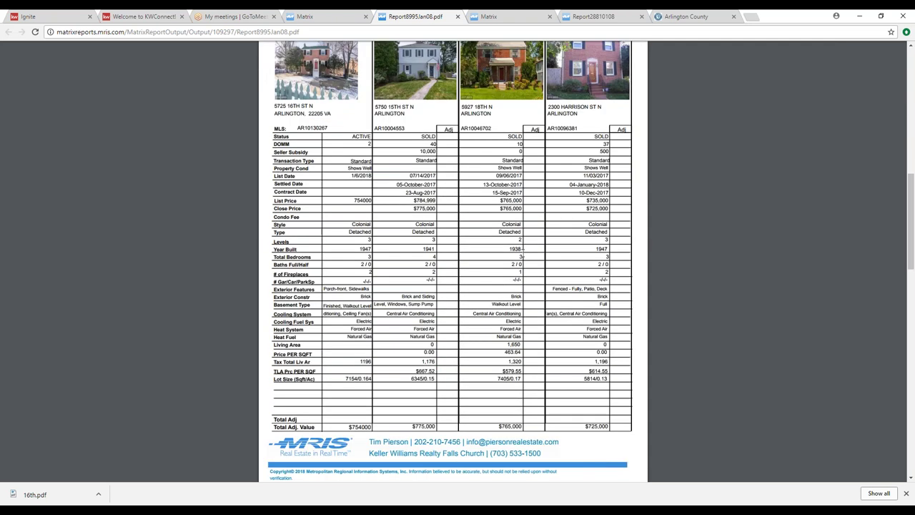
{"action": "left_click_drag", "start_coordinate": [426, 144], "coordinate": [438, 151]}
{"action": "left_click", "coordinate": [419, 151]}
{"action": "left_click_drag", "start_coordinate": [433, 144], "coordinate": [431, 201]}
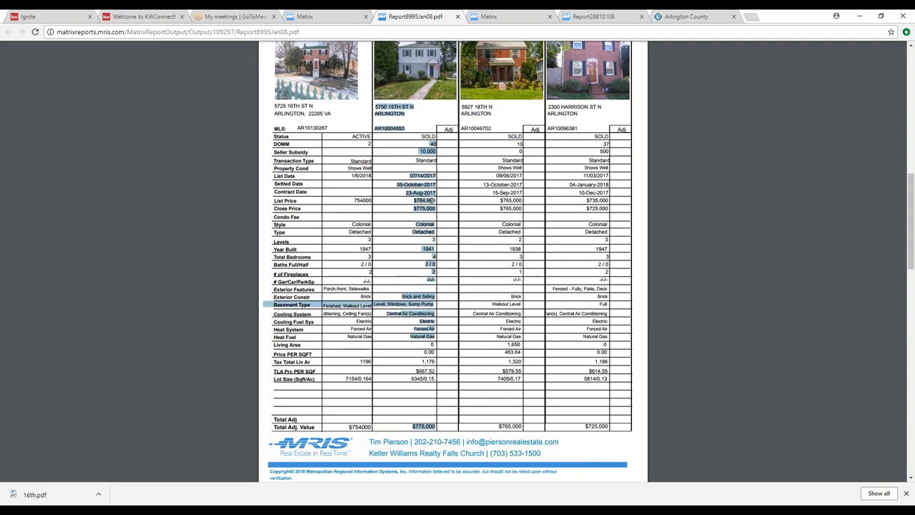
{"action": "left_click", "coordinate": [411, 208]}
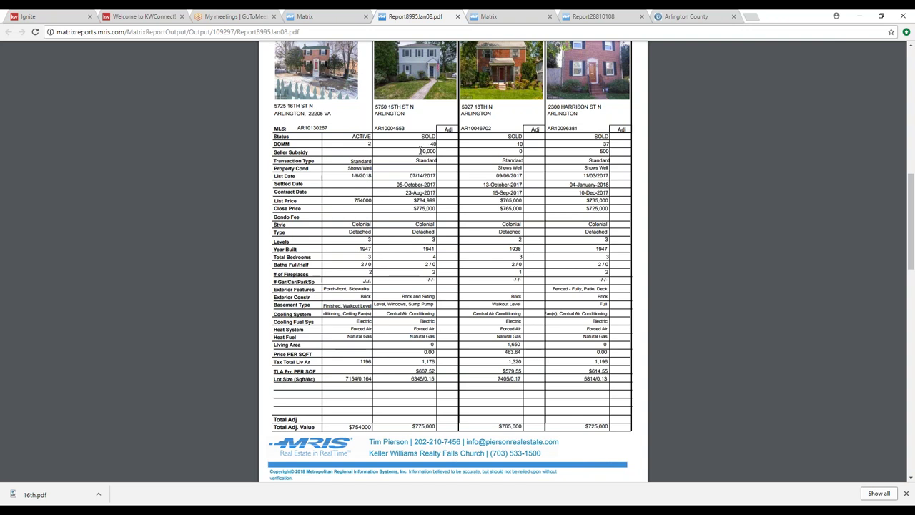
{"action": "left_click_drag", "start_coordinate": [421, 151], "coordinate": [436, 151]}
{"action": "scroll", "coordinate": [580, 184], "scroll_direction": "up", "scroll_amount": 2}
{"action": "scroll", "coordinate": [580, 185], "scroll_direction": "down", "scroll_amount": 8}
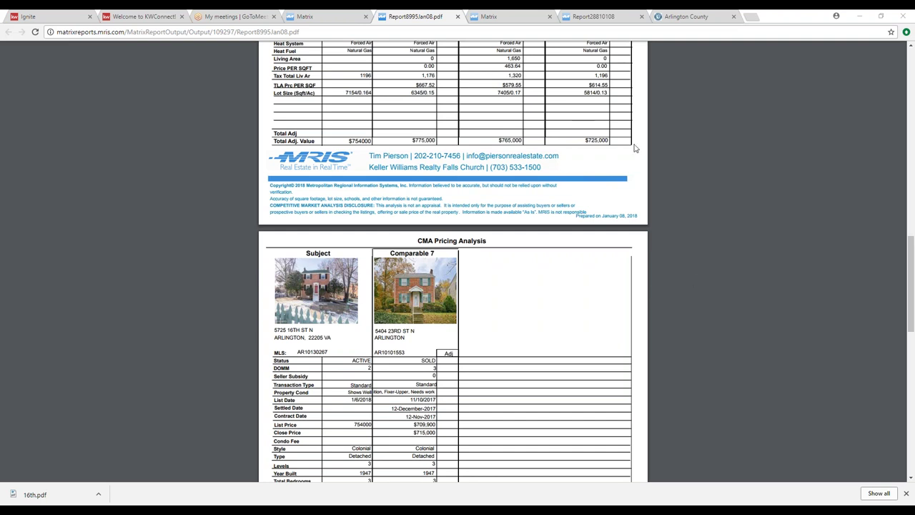
Step: Close the Report8995Jan08.pdf, CMA summary, full-listing report, listing photo and Arlington County market-stats tabs
{"action": "left_click", "coordinate": [457, 16]}
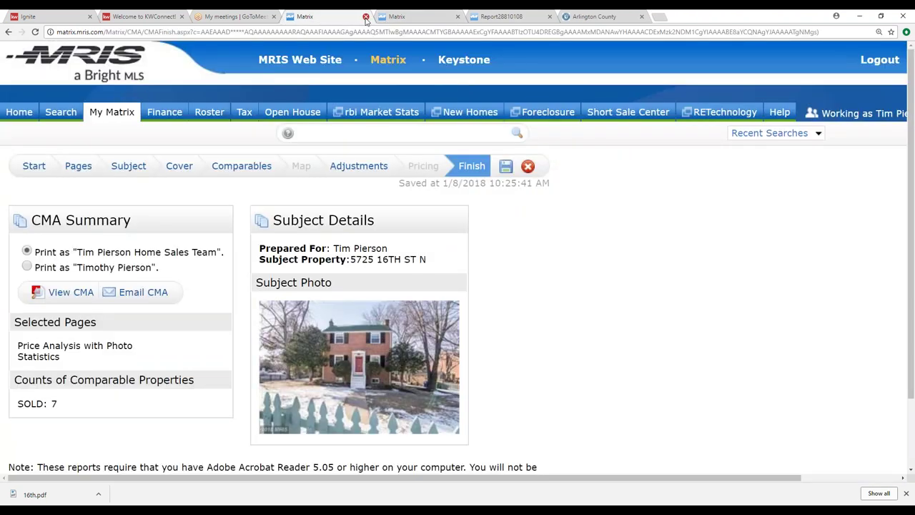
{"action": "left_click", "coordinate": [365, 16]}
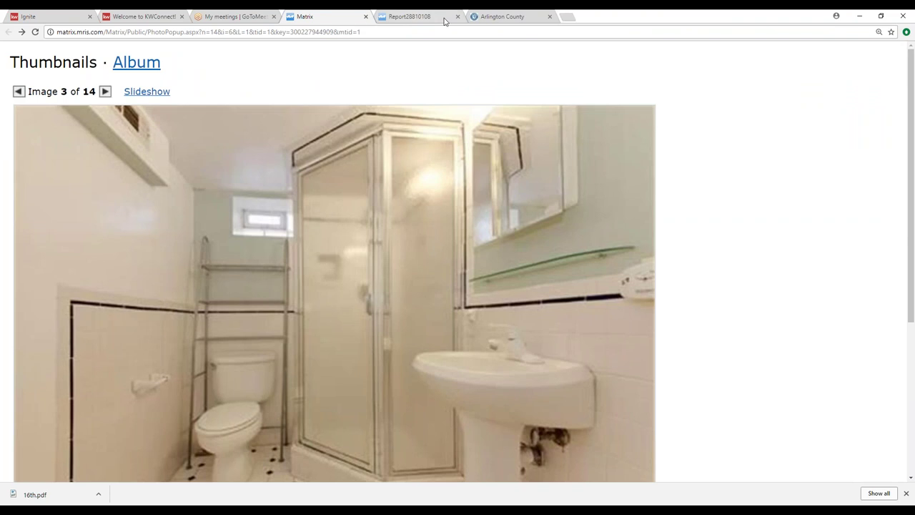
{"action": "left_click", "coordinate": [417, 17]}
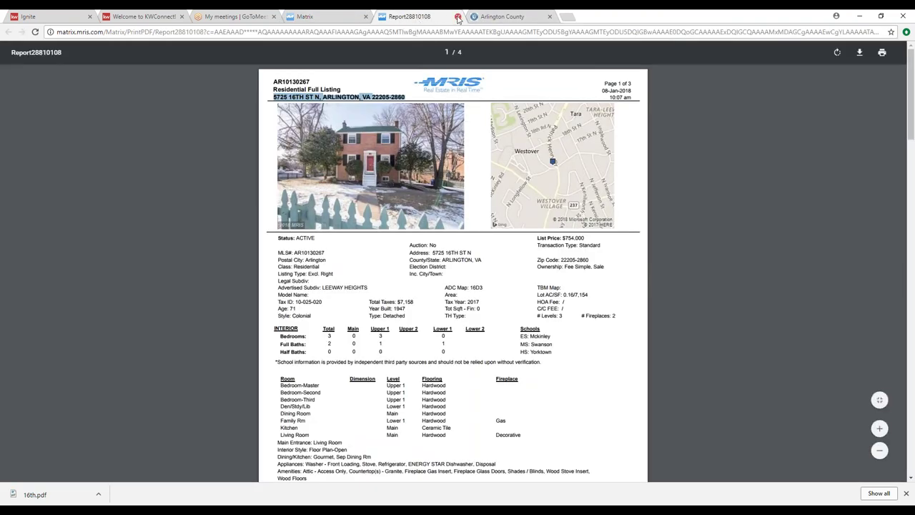
{"action": "left_click", "coordinate": [457, 17]}
{"action": "left_click", "coordinate": [366, 17]}
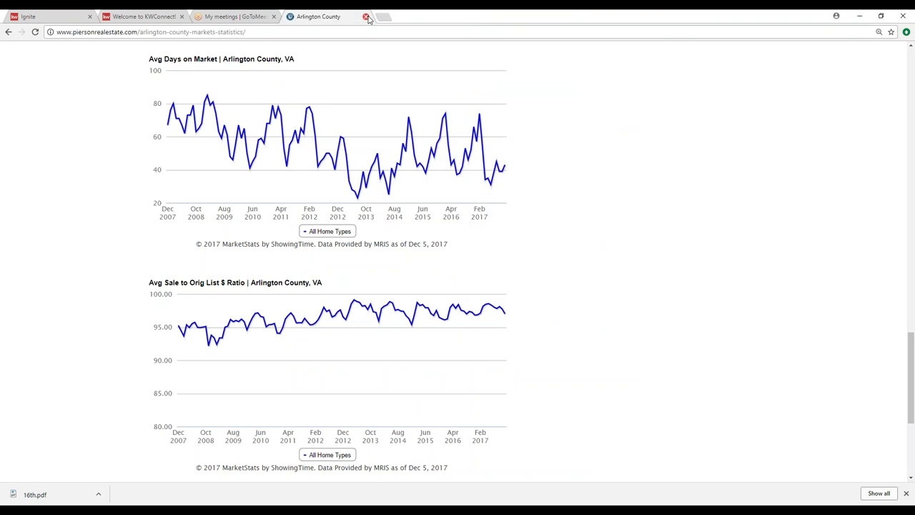
{"action": "left_click", "coordinate": [365, 16]}
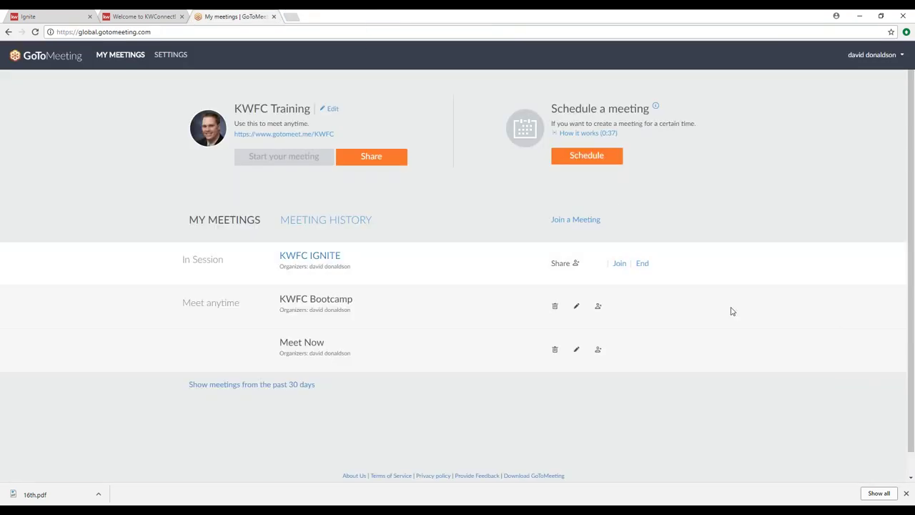
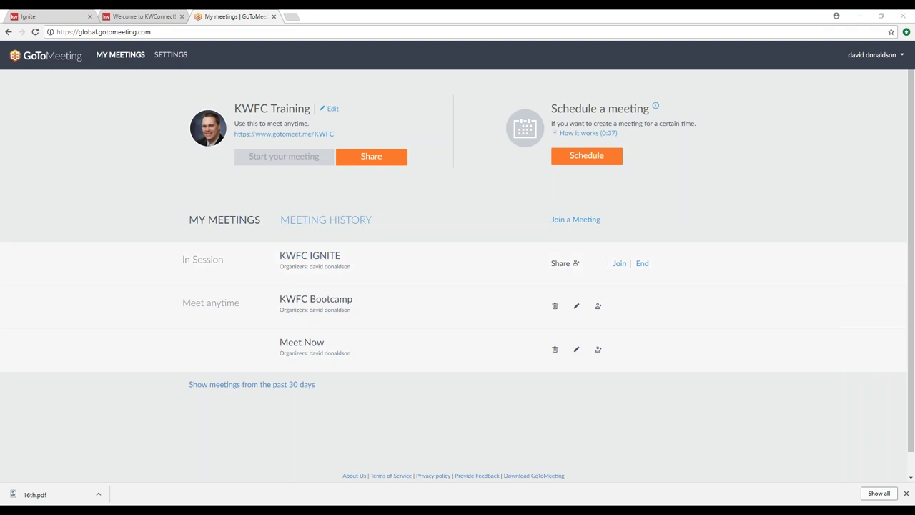
Step: Download the Power Session 6 Session PowerPoint from the Ignite instructor page and open 5982117d19253.pptx
{"action": "left_click", "coordinate": [132, 18]}
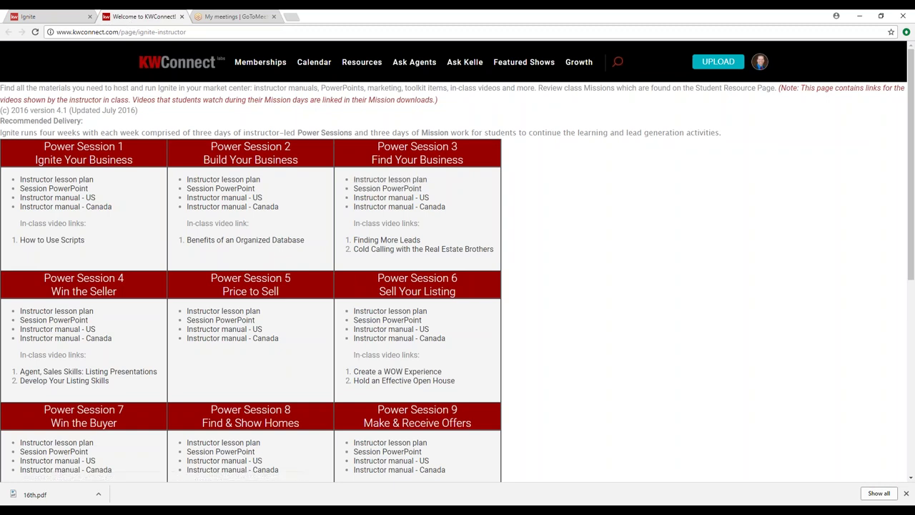
{"action": "left_click", "coordinate": [379, 321]}
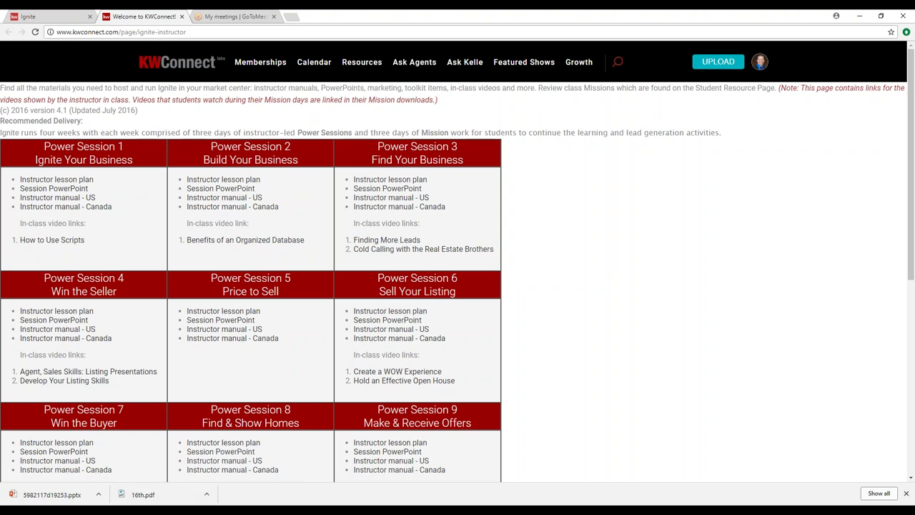
{"action": "left_click", "coordinate": [72, 497]}
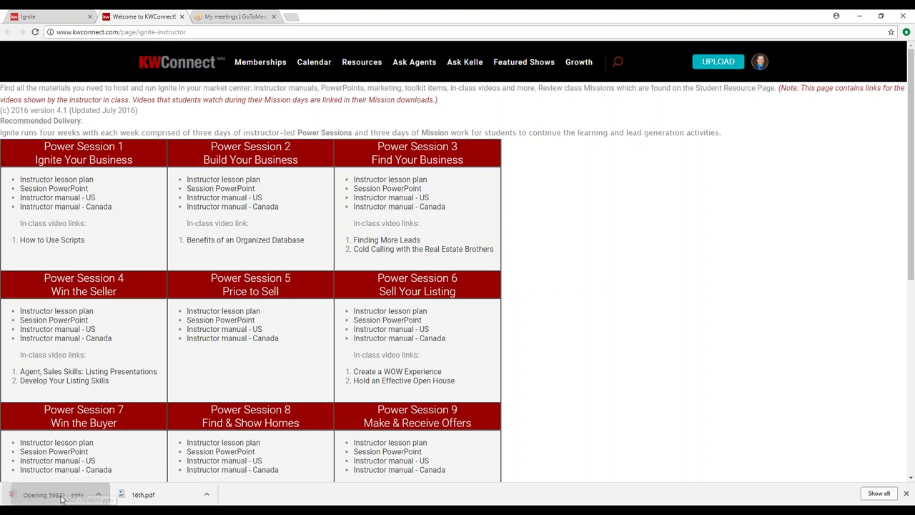